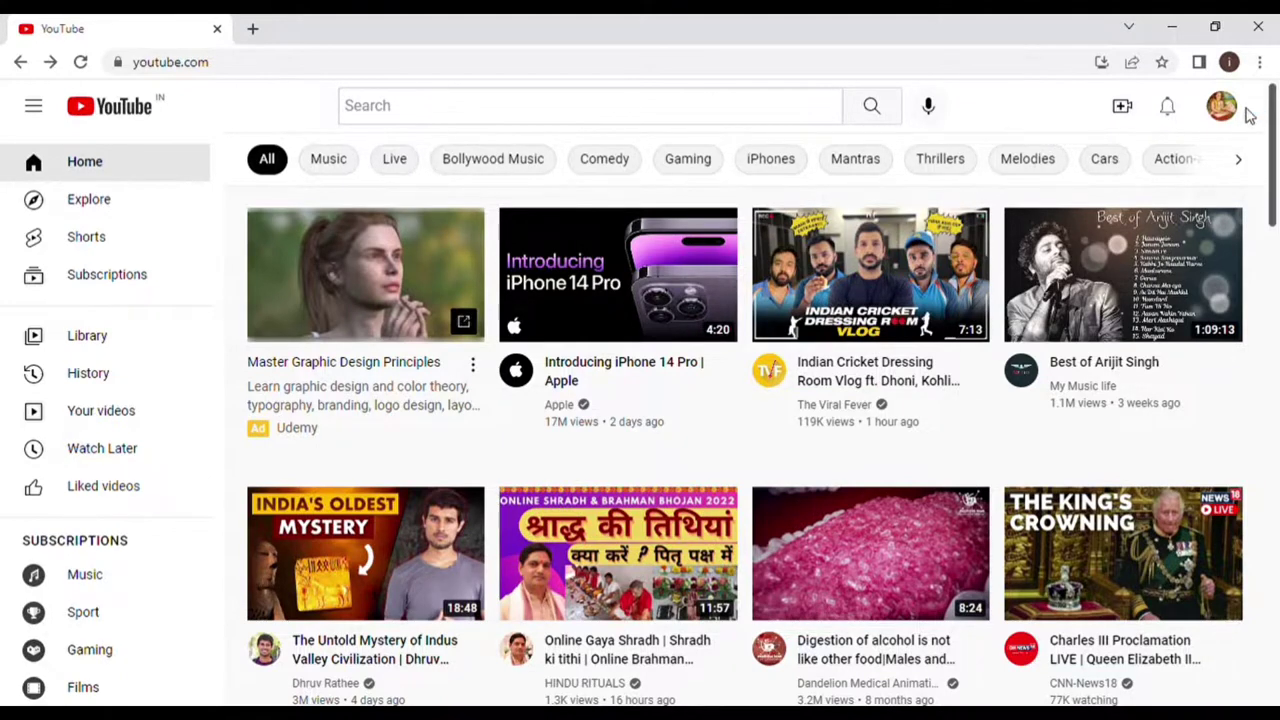
- Open YouTube Studio for the signed-in channel
{"action": "left_click", "coordinate": [1230, 108]}
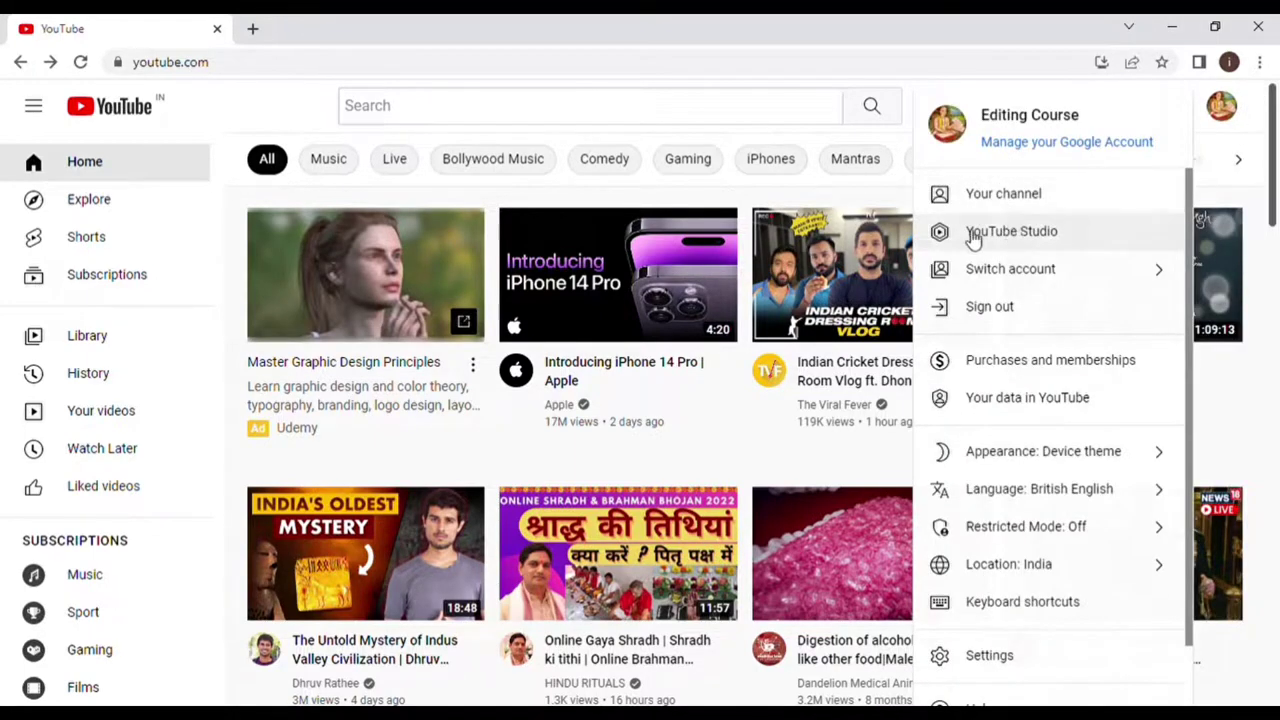
{"action": "left_click", "coordinate": [1028, 233]}
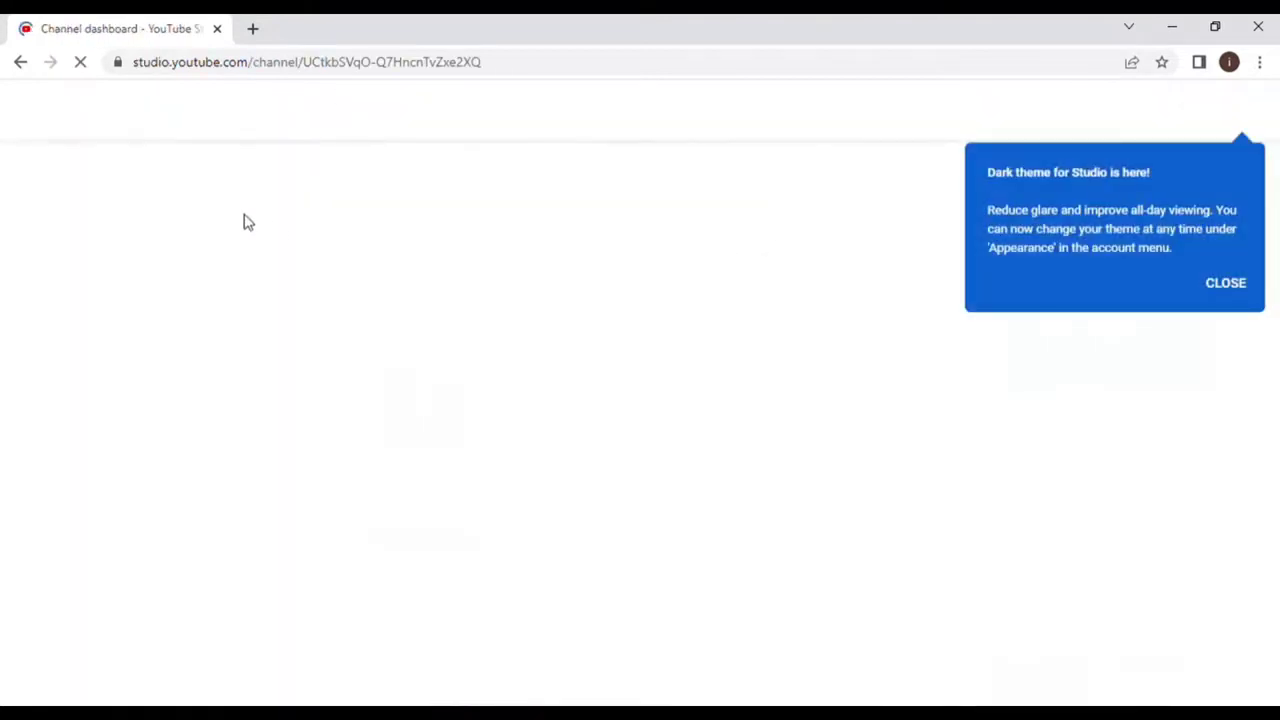
{"action": "left_click", "coordinate": [253, 29]}
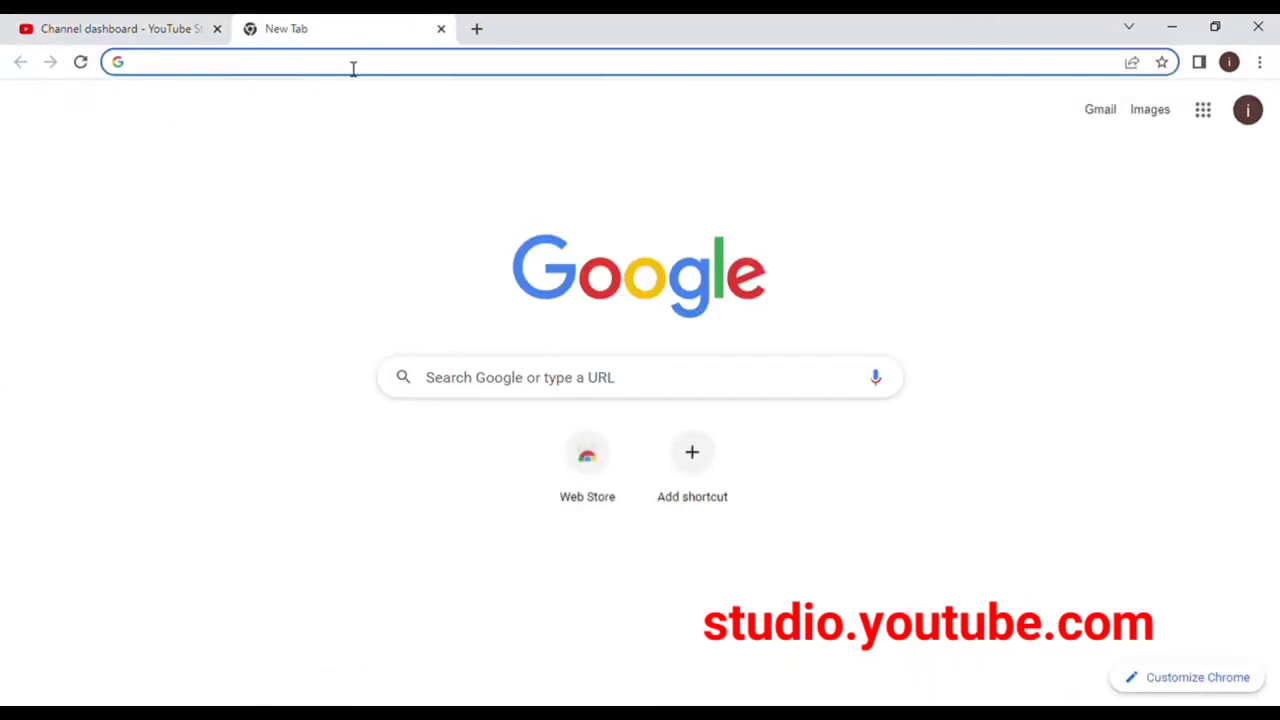
{"action": "type", "text": "studio"}
{"action": "key", "text": "BackSpace"}
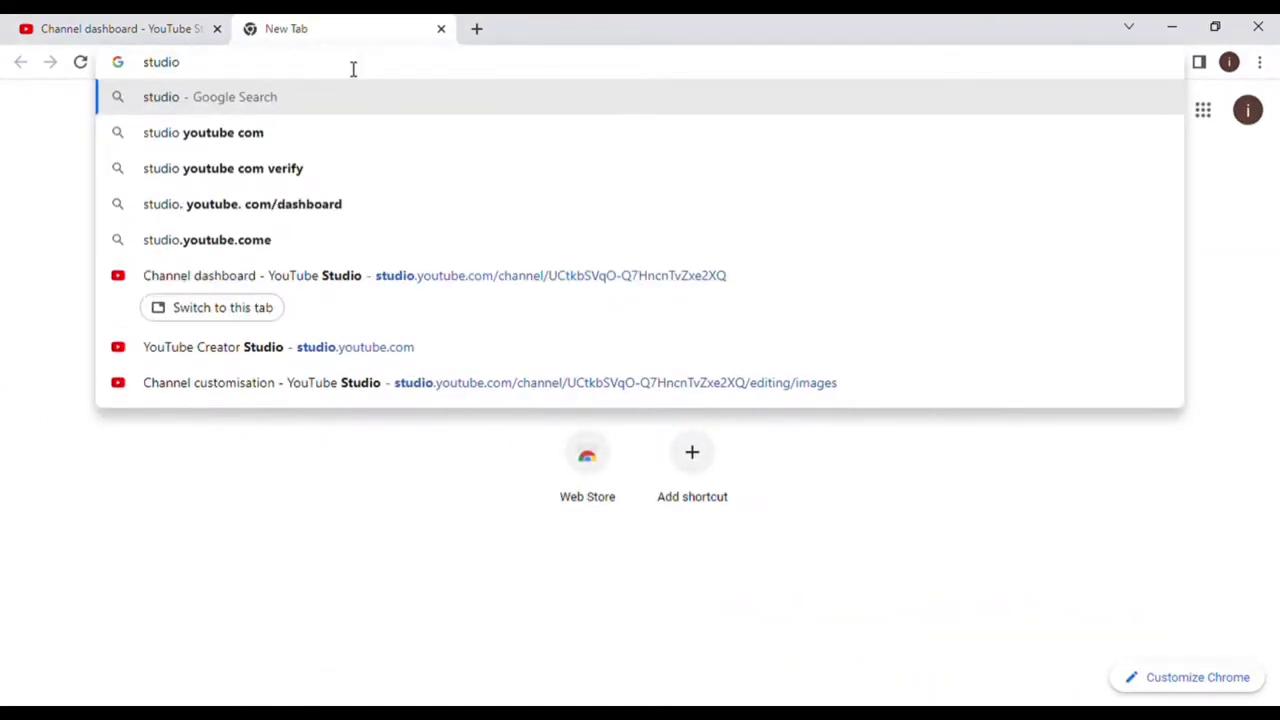
{"action": "type", "text": ".c"}
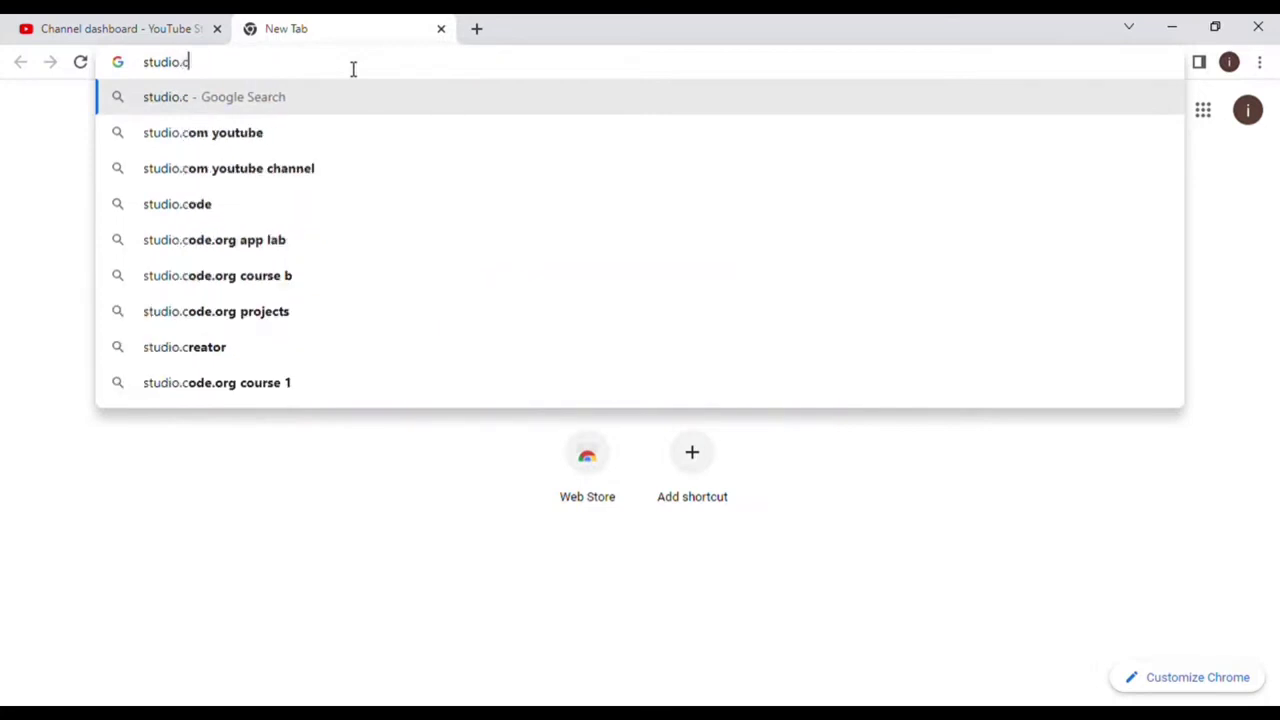
{"action": "key", "text": "BackSpace"}
{"action": "key", "text": "Down"}
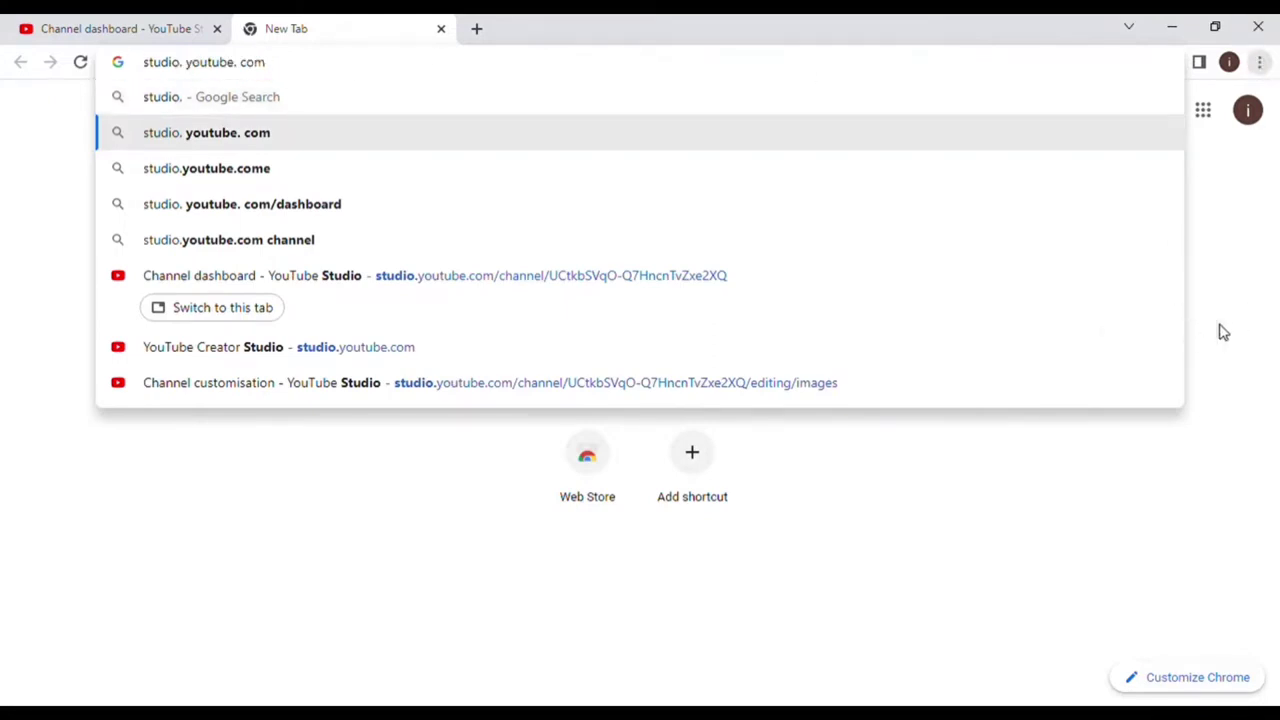
{"action": "left_click", "coordinate": [1100, 514]}
{"action": "left_click", "coordinate": [95, 25]}
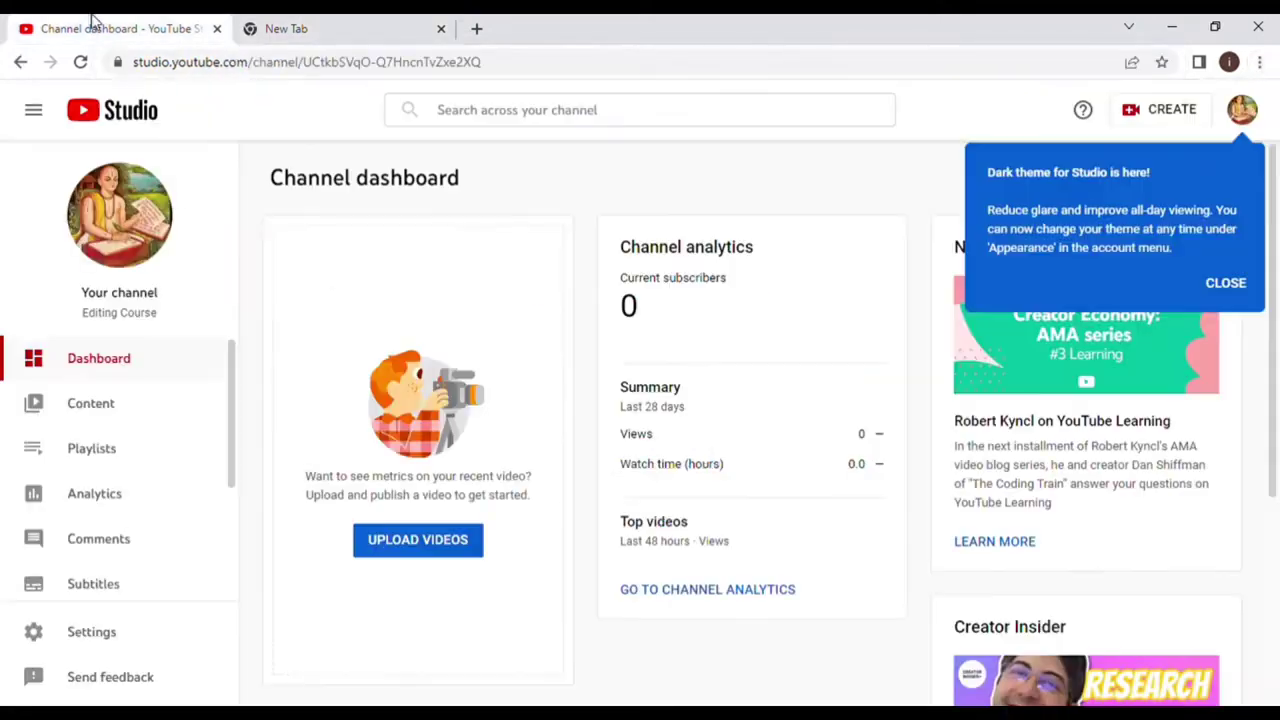
{"action": "left_click", "coordinate": [442, 29]}
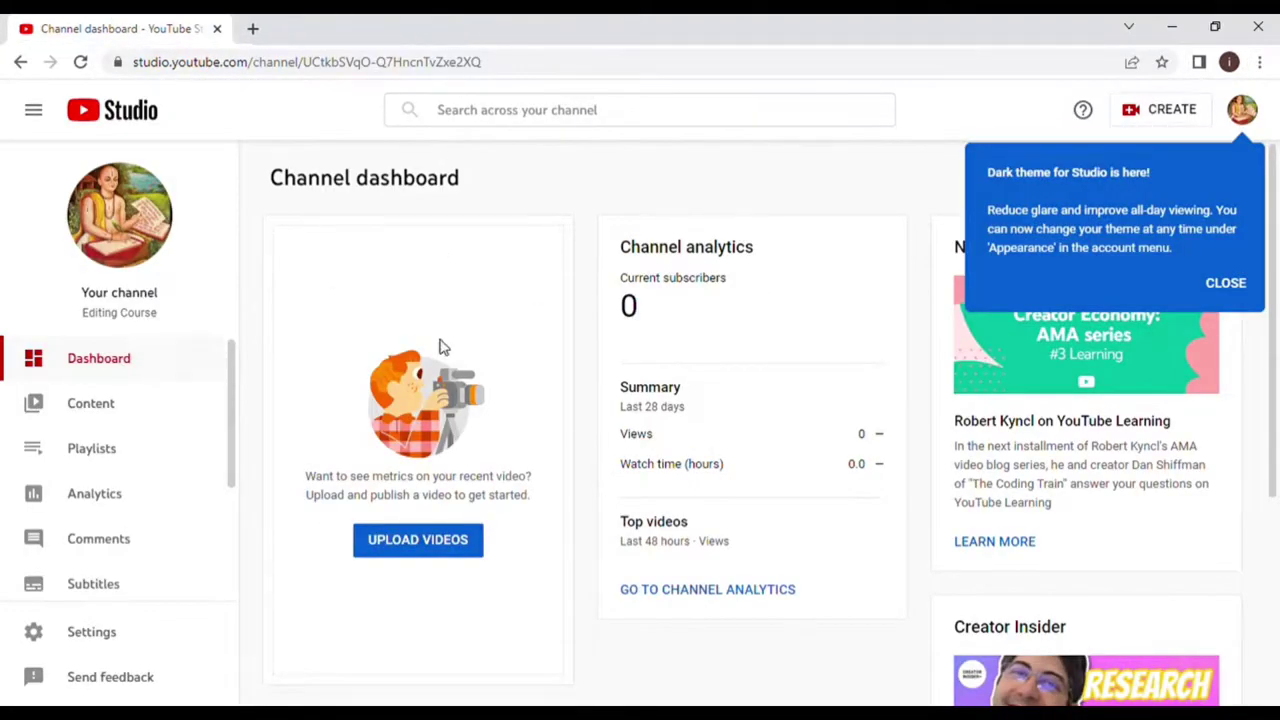
- Dismiss the dark theme notice and open the basic info section of the channel customisation
{"action": "left_click", "coordinate": [1226, 284]}
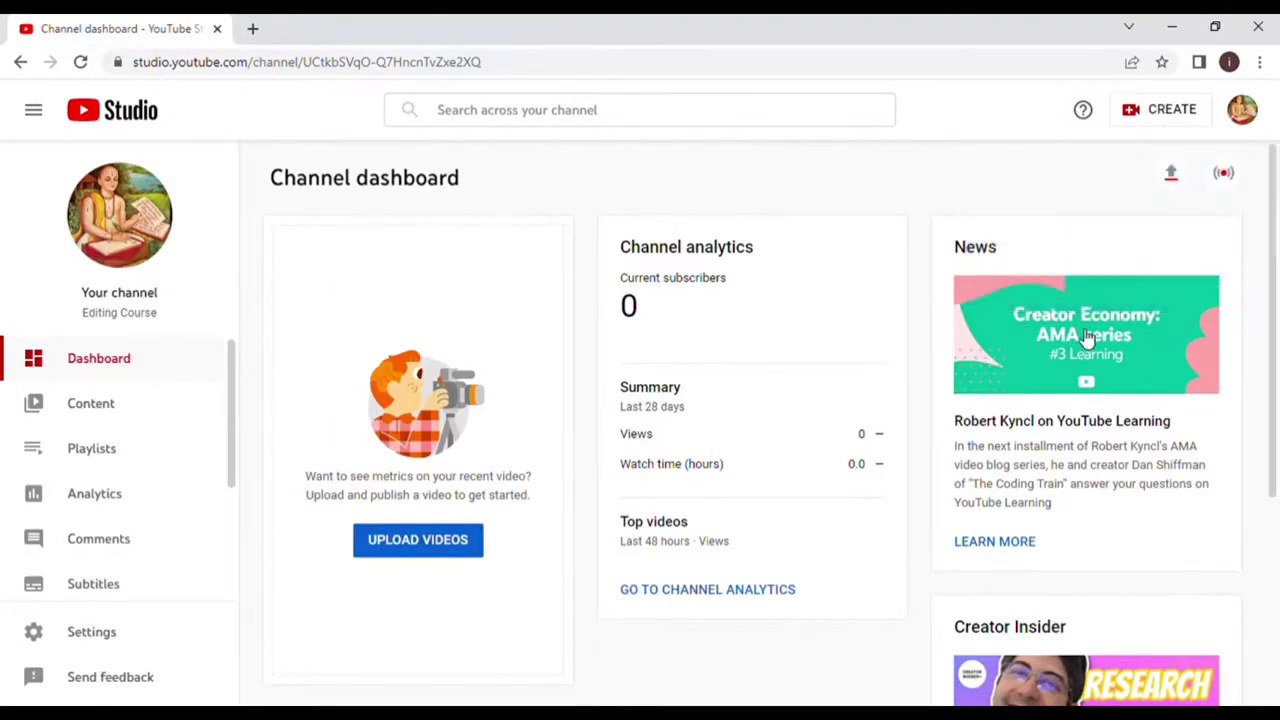
{"action": "scroll", "coordinate": [106, 550], "scroll_direction": "down", "scroll_amount": 4}
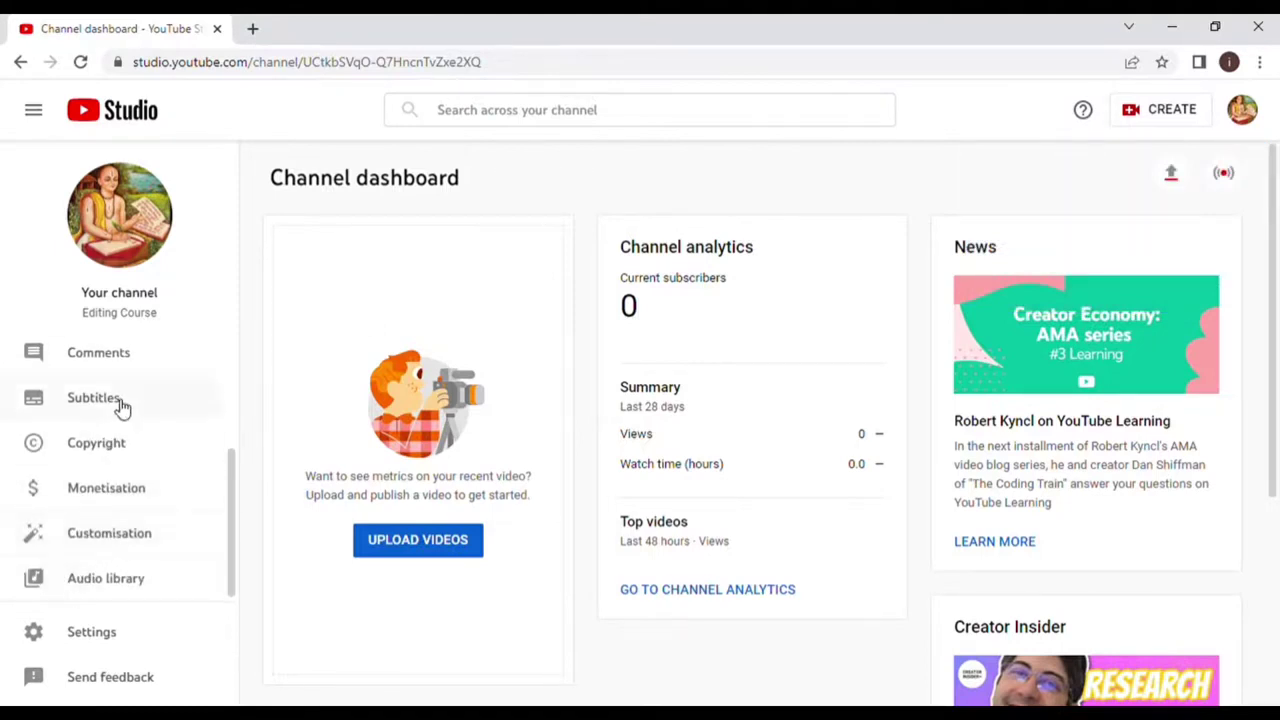
{"action": "scroll", "coordinate": [116, 445], "scroll_direction": "up", "scroll_amount": 2}
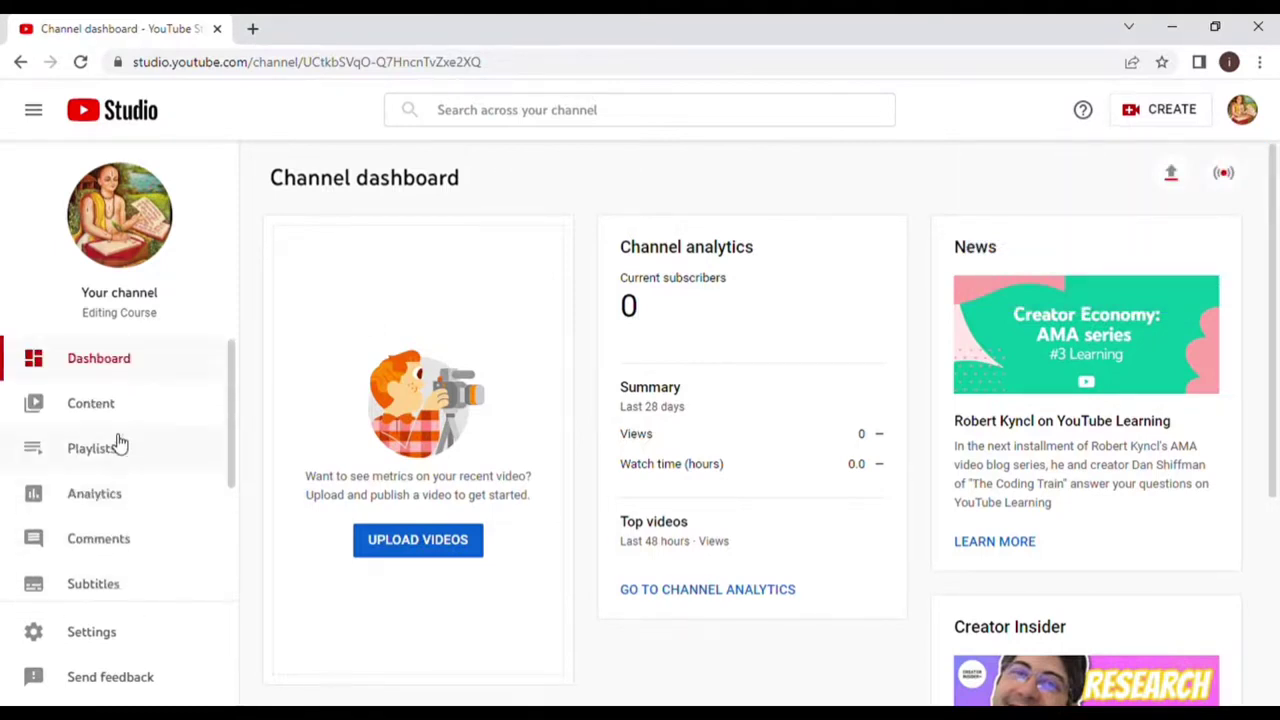
{"action": "scroll", "coordinate": [117, 449], "scroll_direction": "down", "scroll_amount": 2}
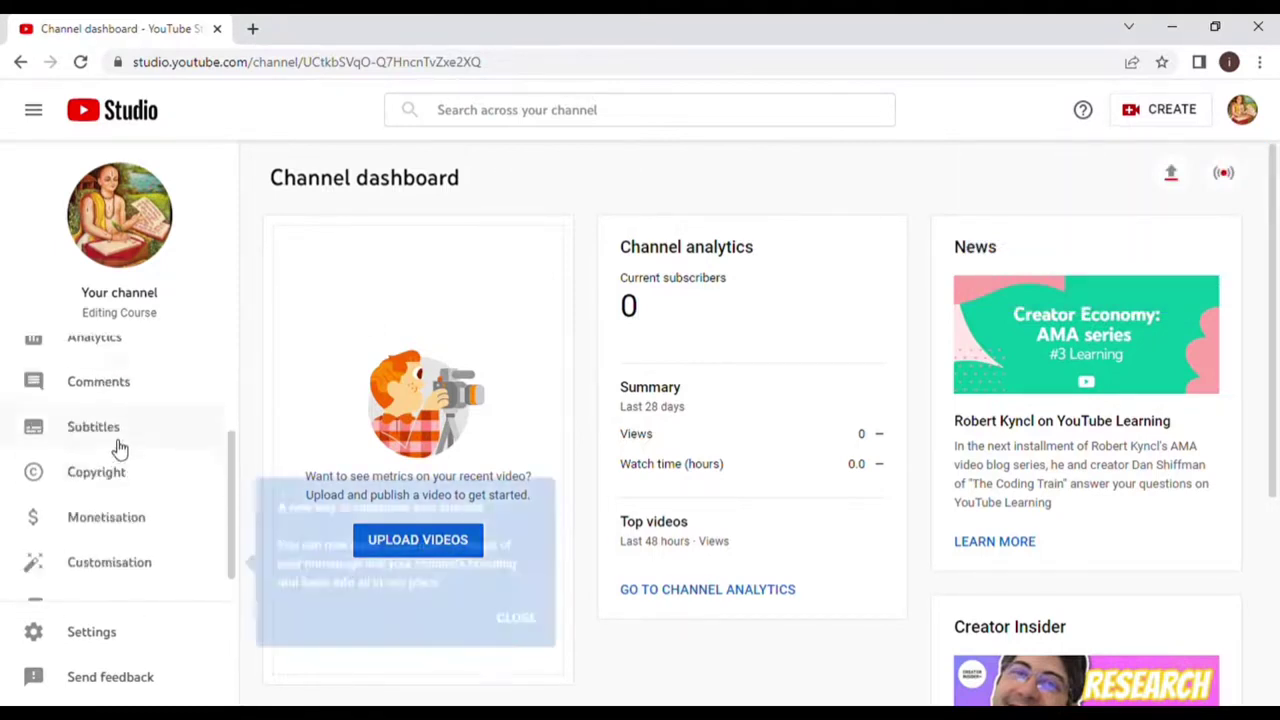
{"action": "left_click", "coordinate": [150, 548]}
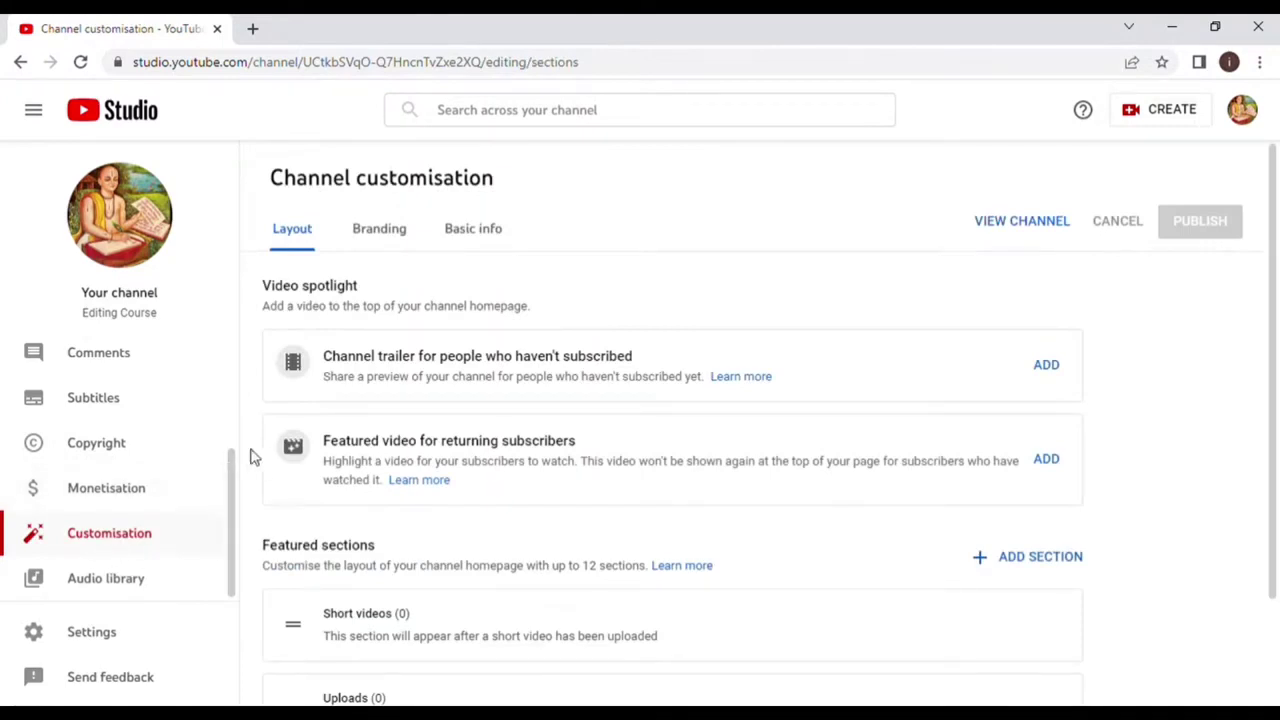
{"action": "left_click", "coordinate": [475, 245]}
- Open the channel name for editing in the basic info section
{"action": "scroll", "coordinate": [400, 343], "scroll_direction": "down", "scroll_amount": 1}
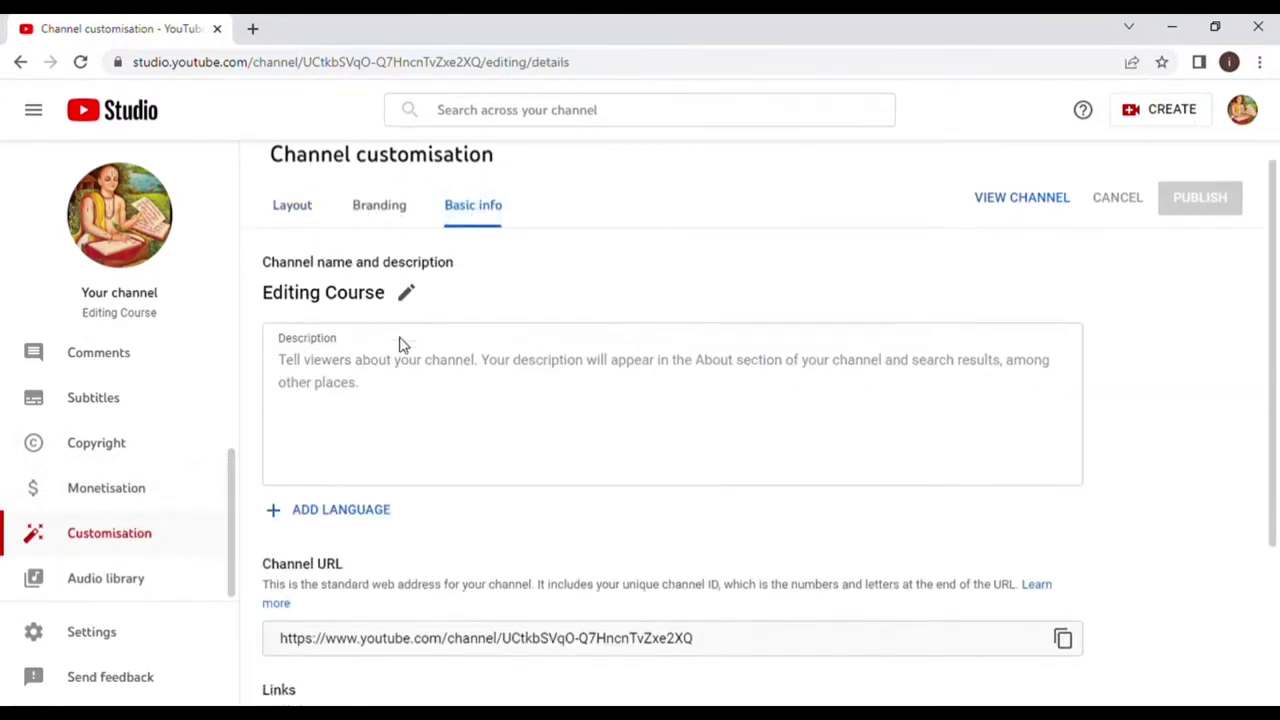
{"action": "scroll", "coordinate": [400, 343], "scroll_direction": "up", "scroll_amount": 1}
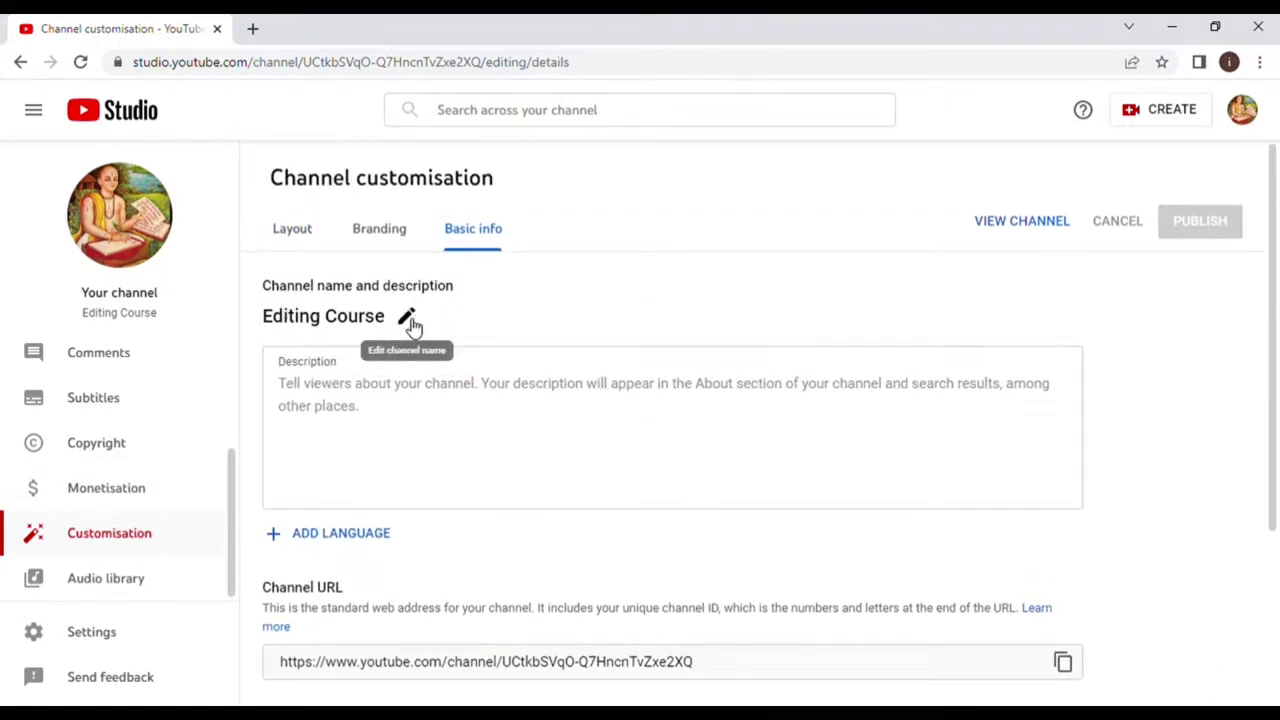
{"action": "left_click", "coordinate": [408, 320]}
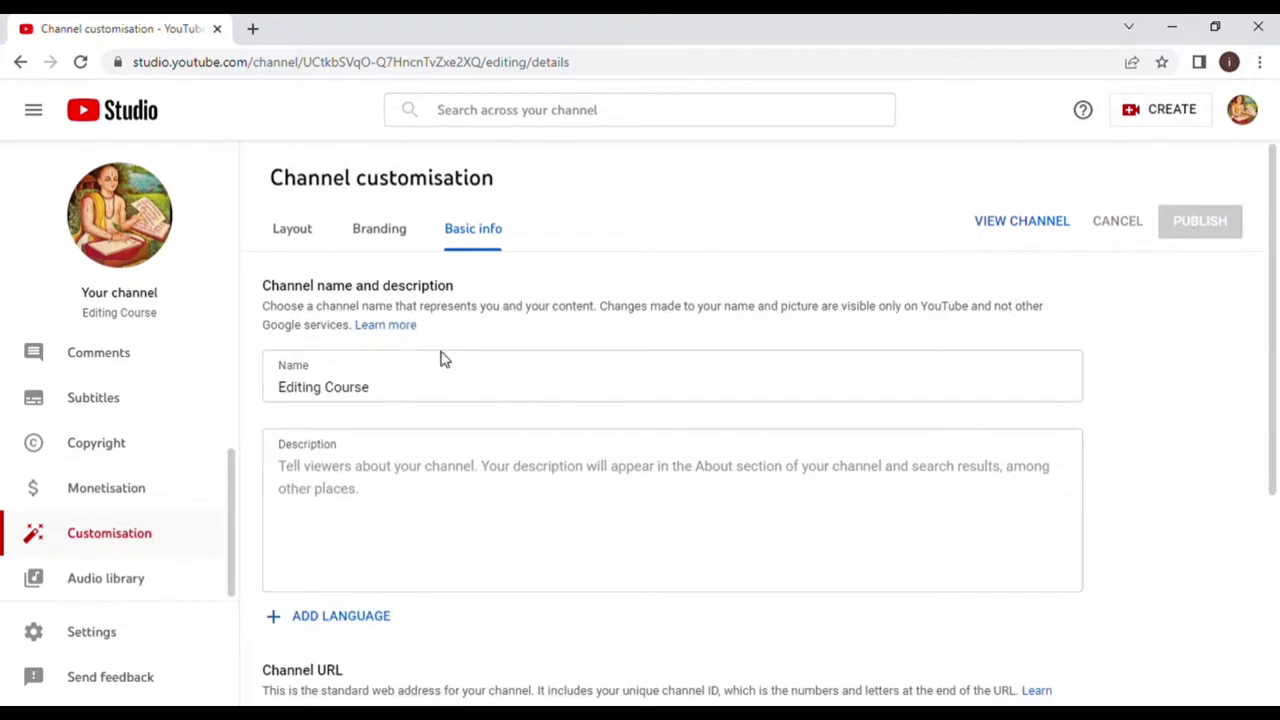
{"action": "left_click", "coordinate": [418, 393]}
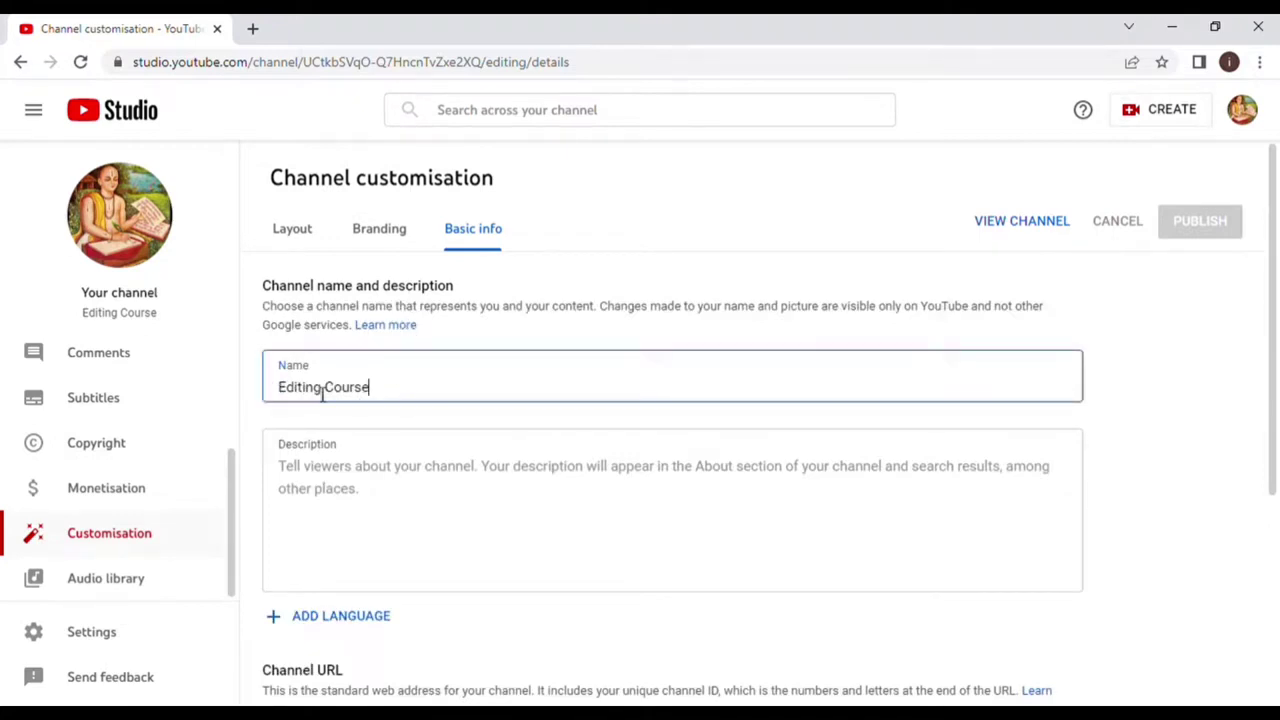
{"action": "left_click", "coordinate": [386, 480]}
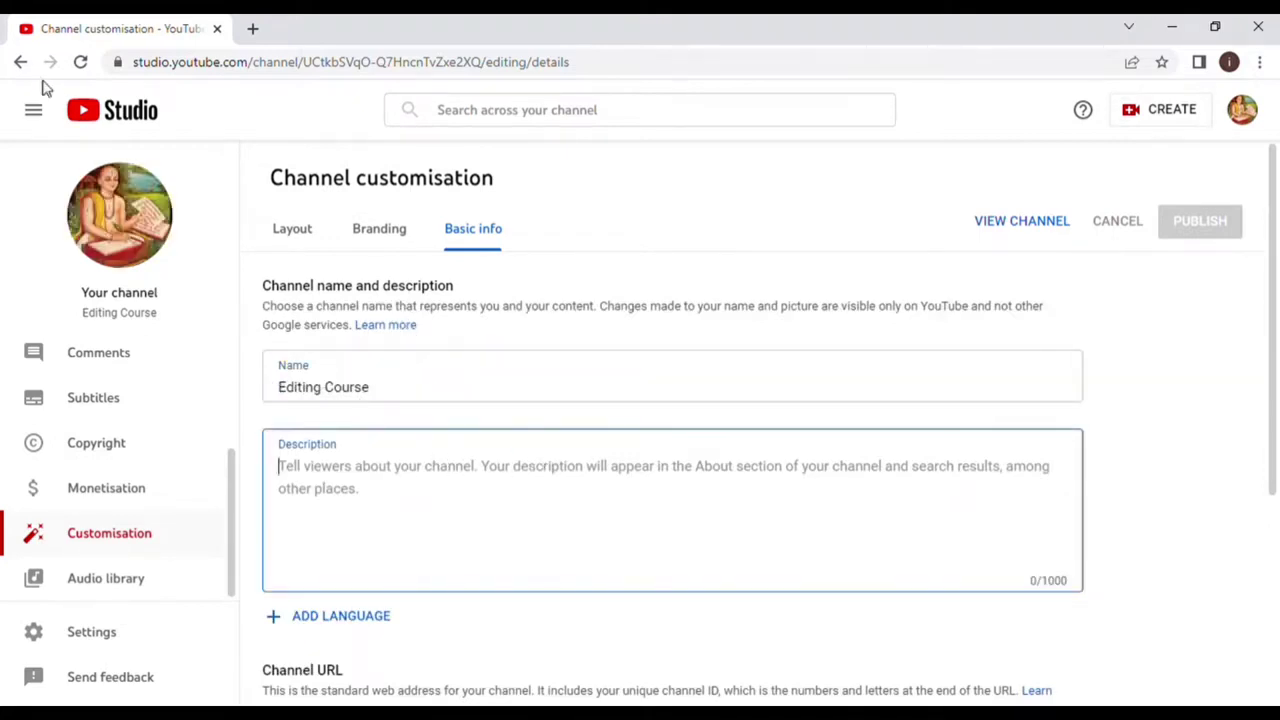
{"action": "left_click", "coordinate": [20, 62]}
{"action": "left_click", "coordinate": [500, 232]}
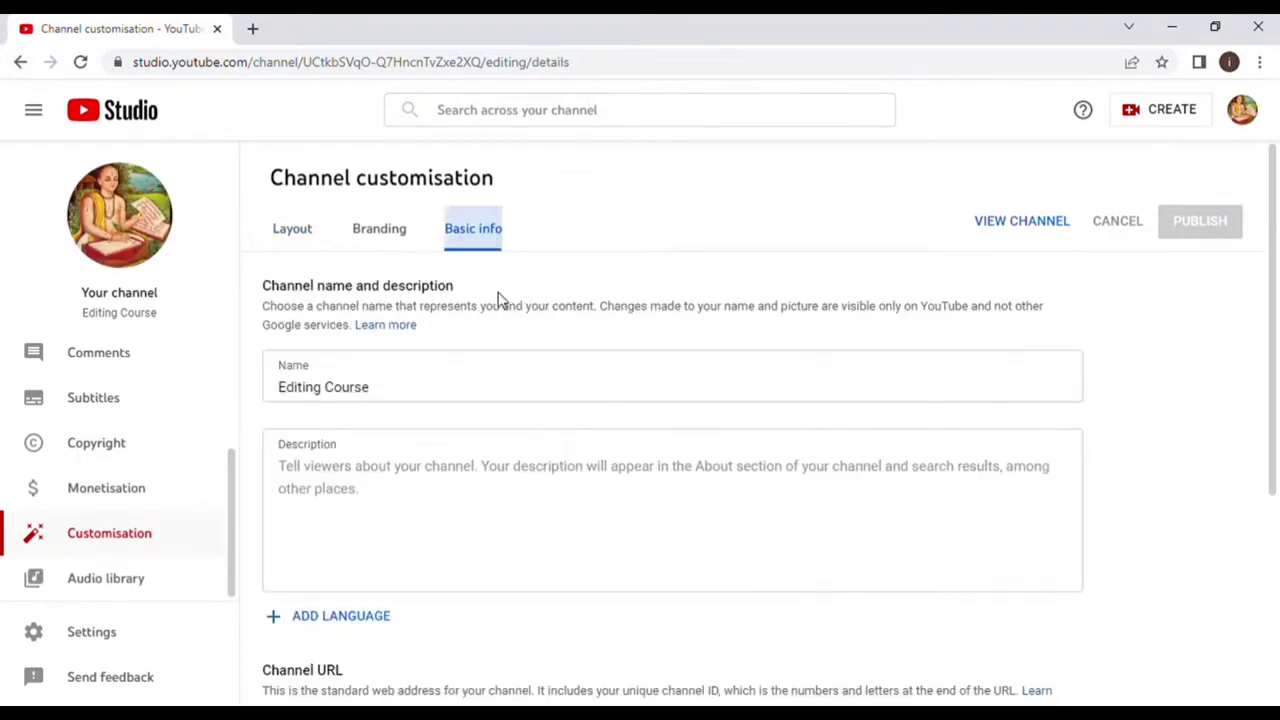
{"action": "scroll", "coordinate": [460, 400], "scroll_direction": "down", "scroll_amount": 2}
{"action": "left_click", "coordinate": [371, 306]}
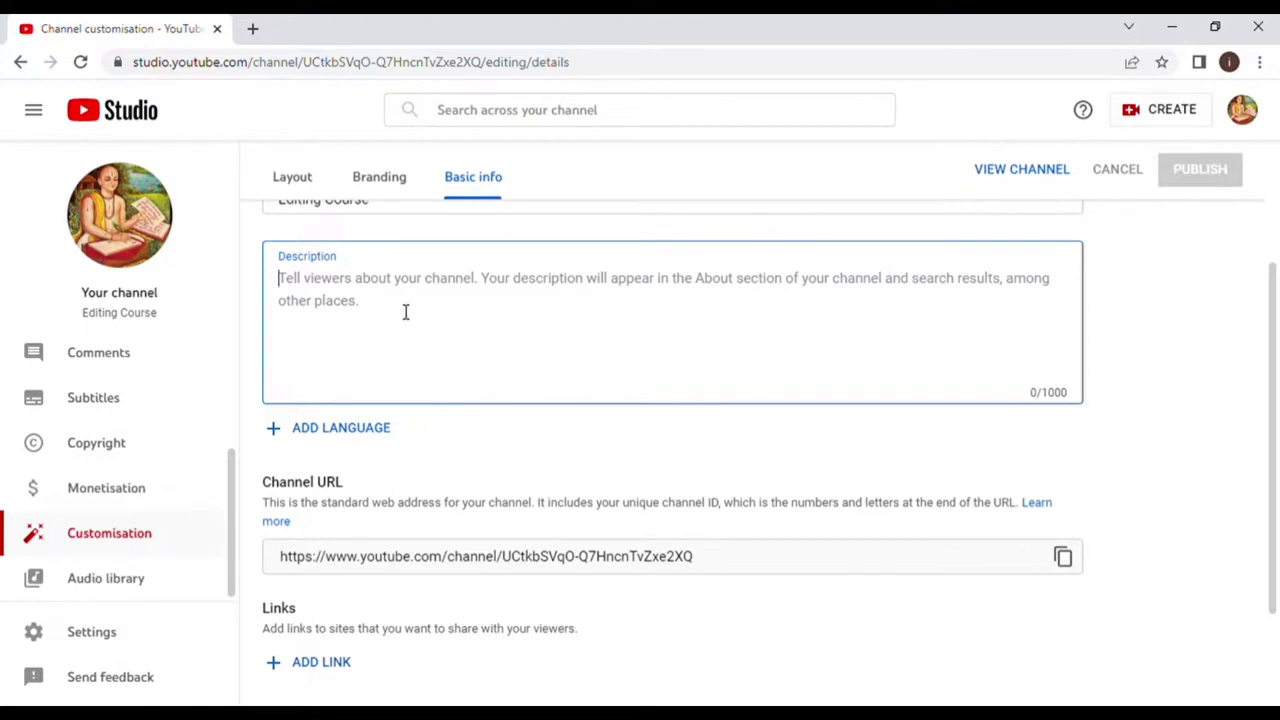
{"action": "type", "text": "H"}
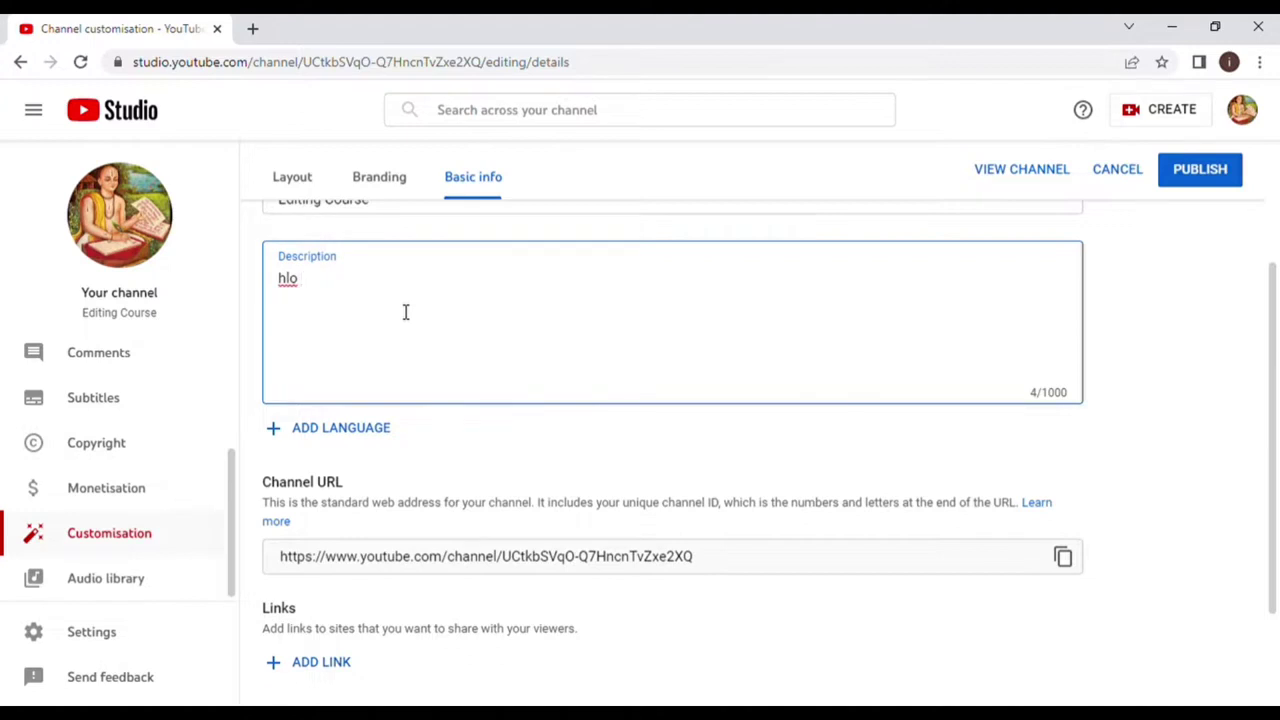
{"action": "type", "text": "lo everyone mysel"}
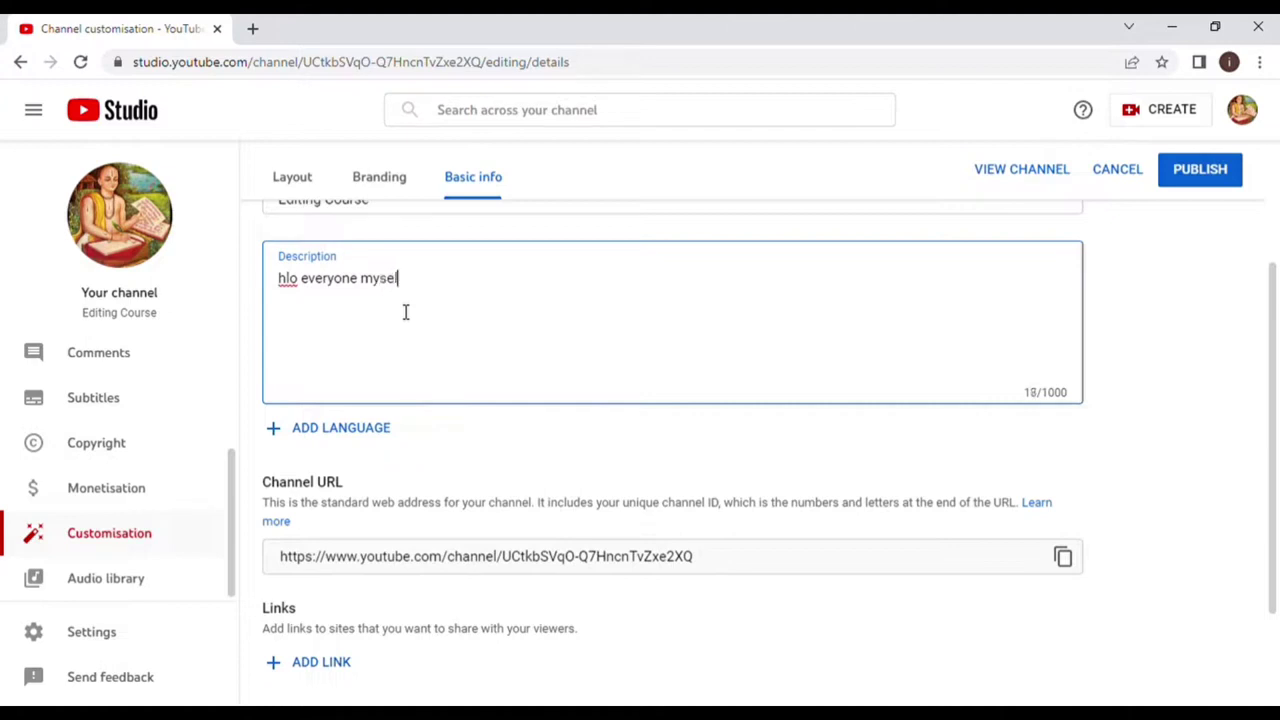
{"action": "type", "text": "f ishu sharma and im talking ab"}
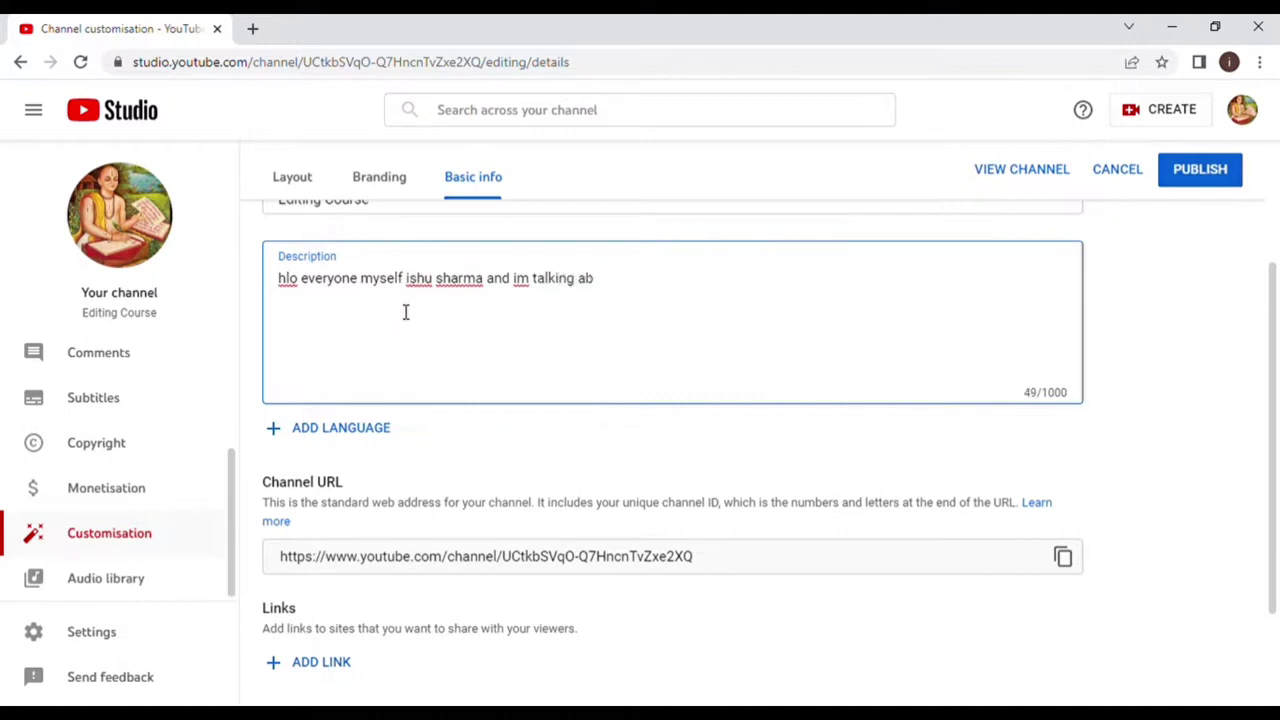
{"action": "type", "text": "out how to trend you"}
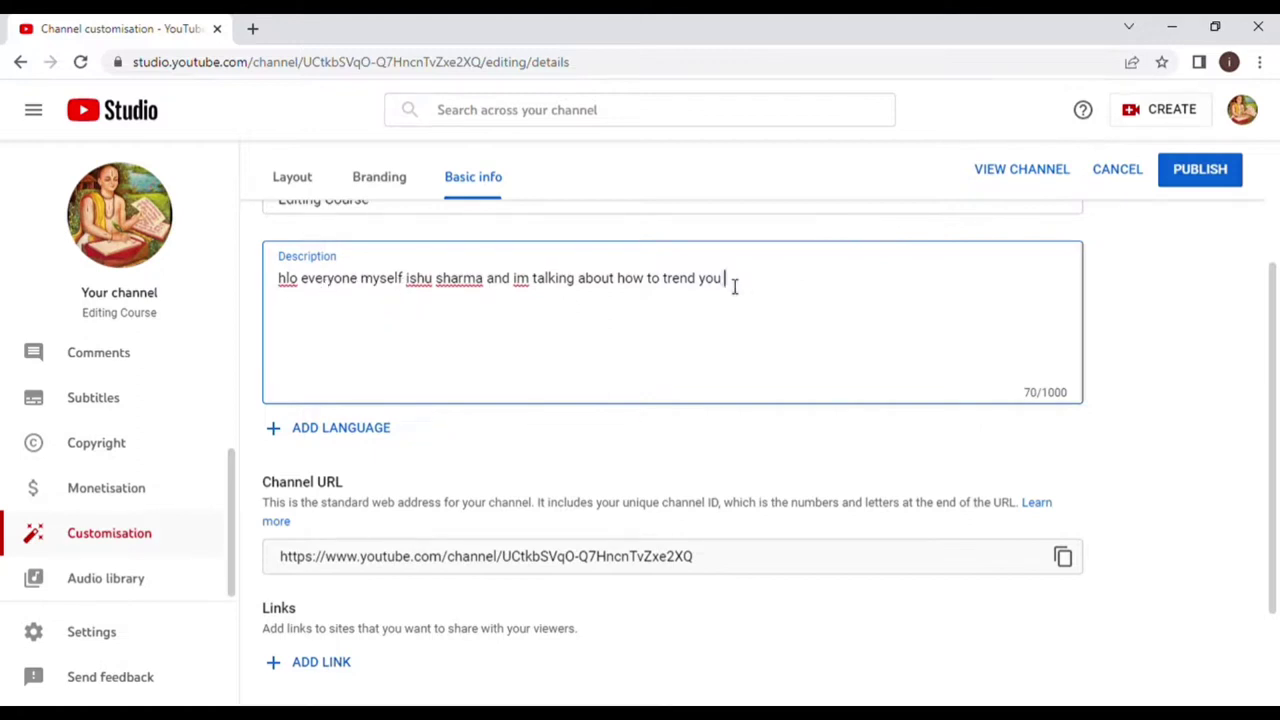
{"action": "left_click_drag", "start_coordinate": [734, 286], "coordinate": [200, 300]}
{"action": "key", "text": "BackSpace"}
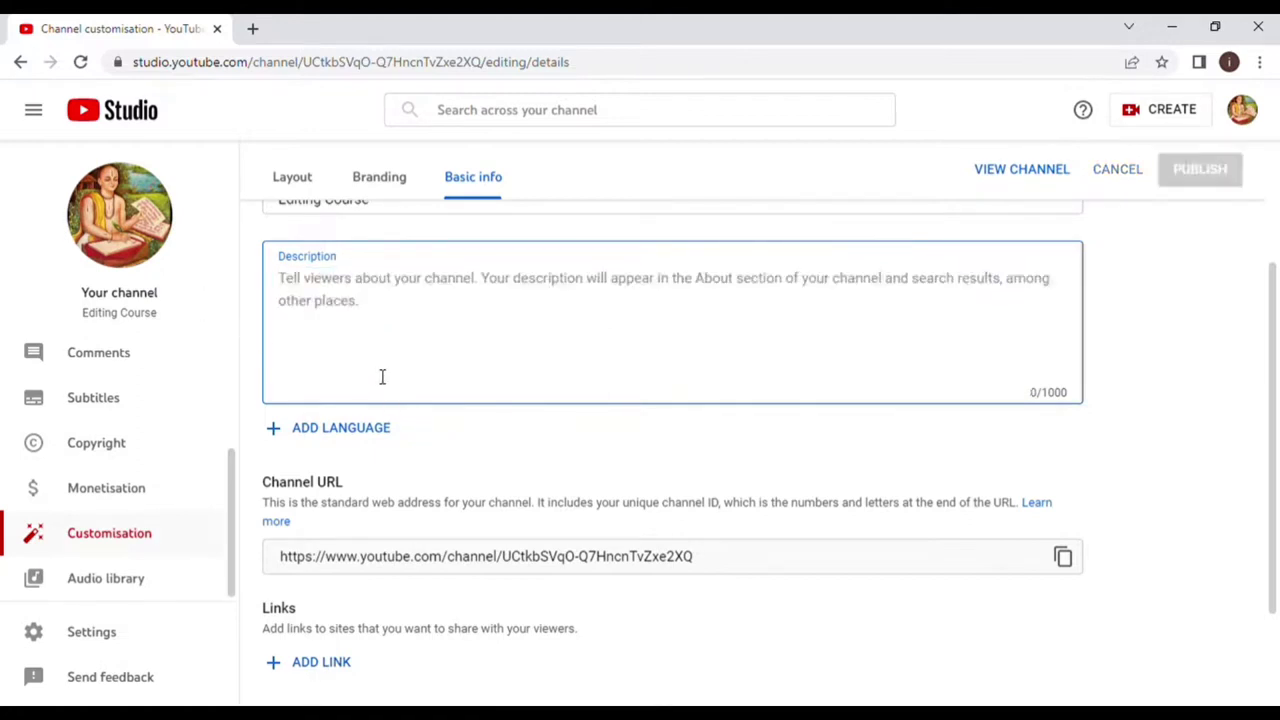
- Enter the hashtag #editingcourse as the channel description
{"action": "scroll", "coordinate": [382, 376], "scroll_direction": "up", "scroll_amount": 2}
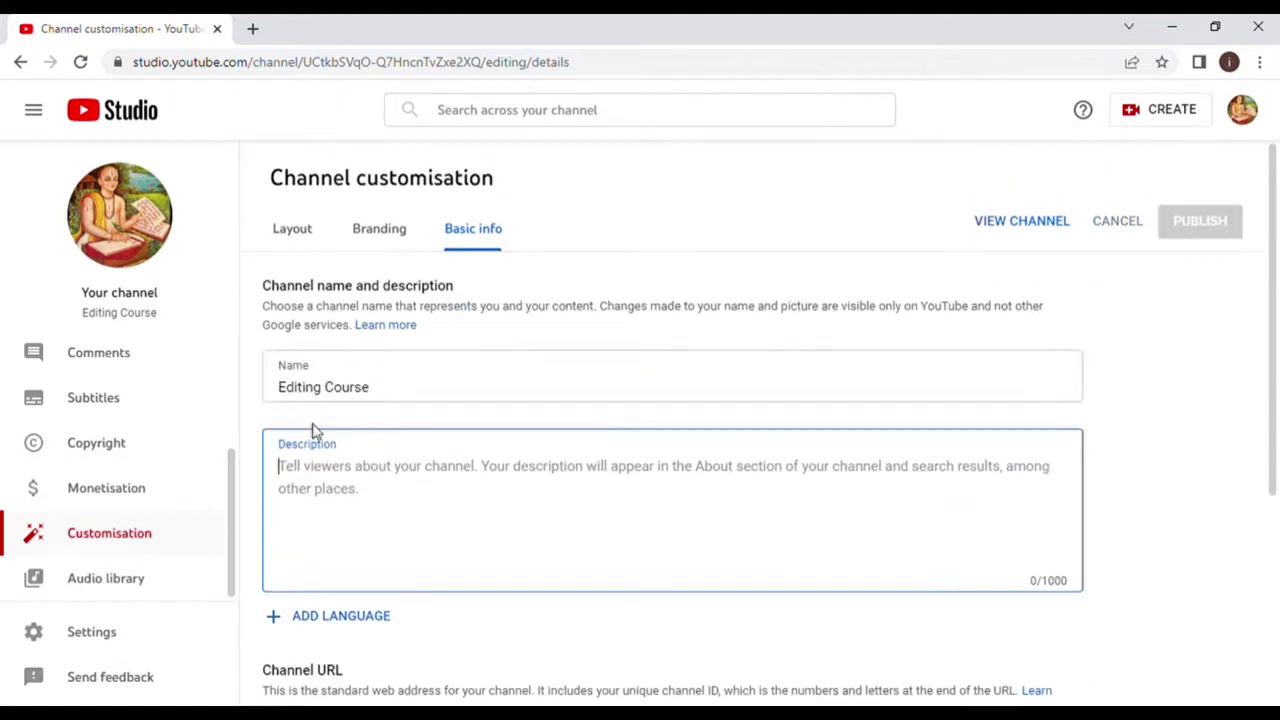
{"action": "scroll", "coordinate": [391, 500], "scroll_direction": "down", "scroll_amount": 2}
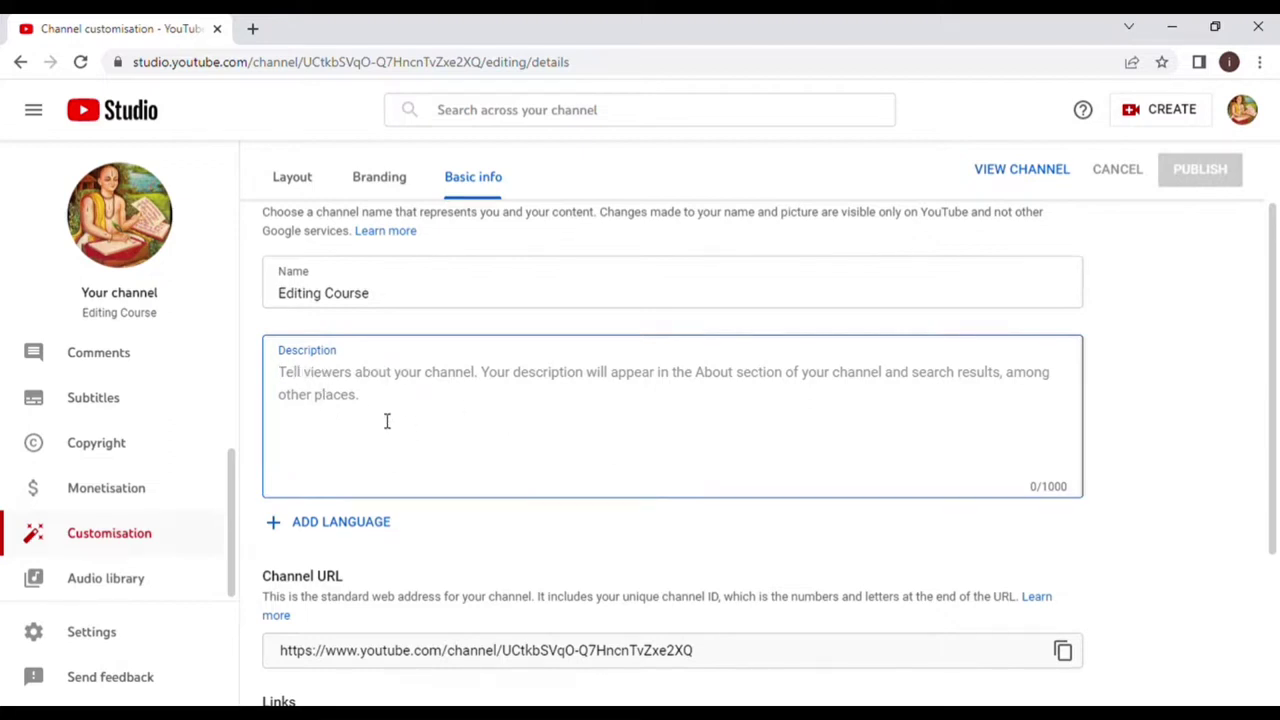
{"action": "type", "text": "#"}
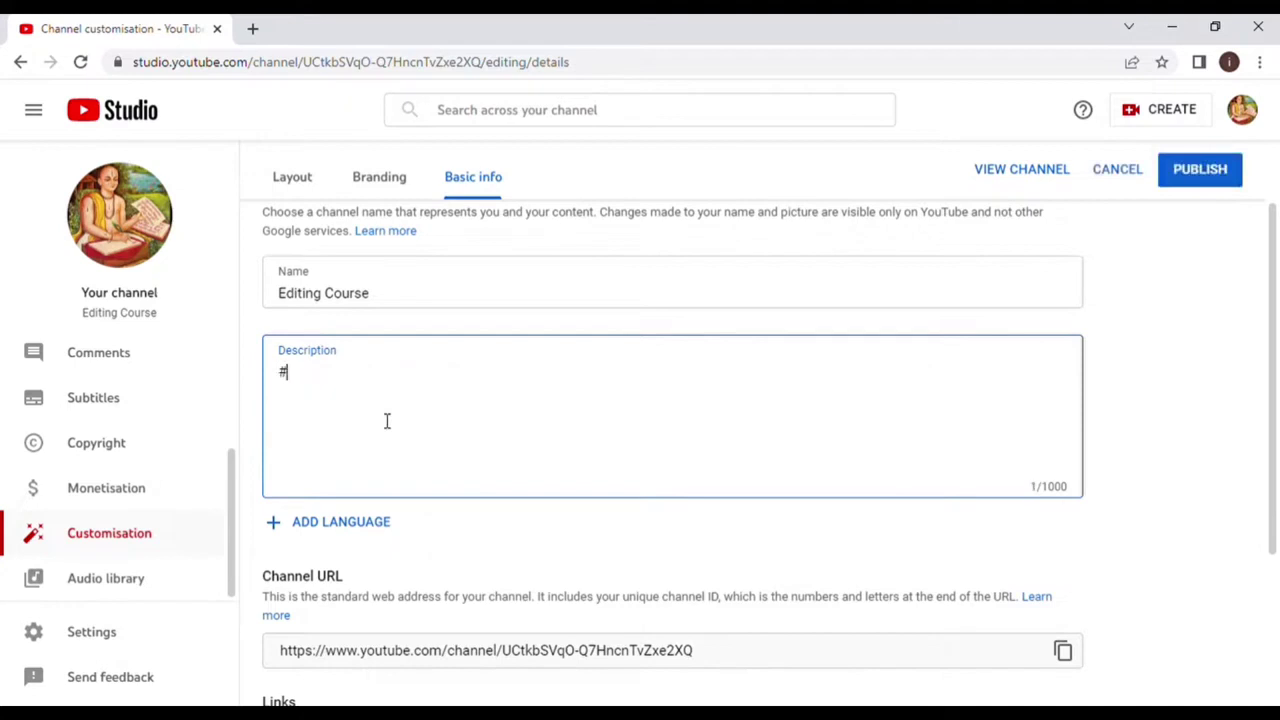
{"action": "type", "text": "edin"}
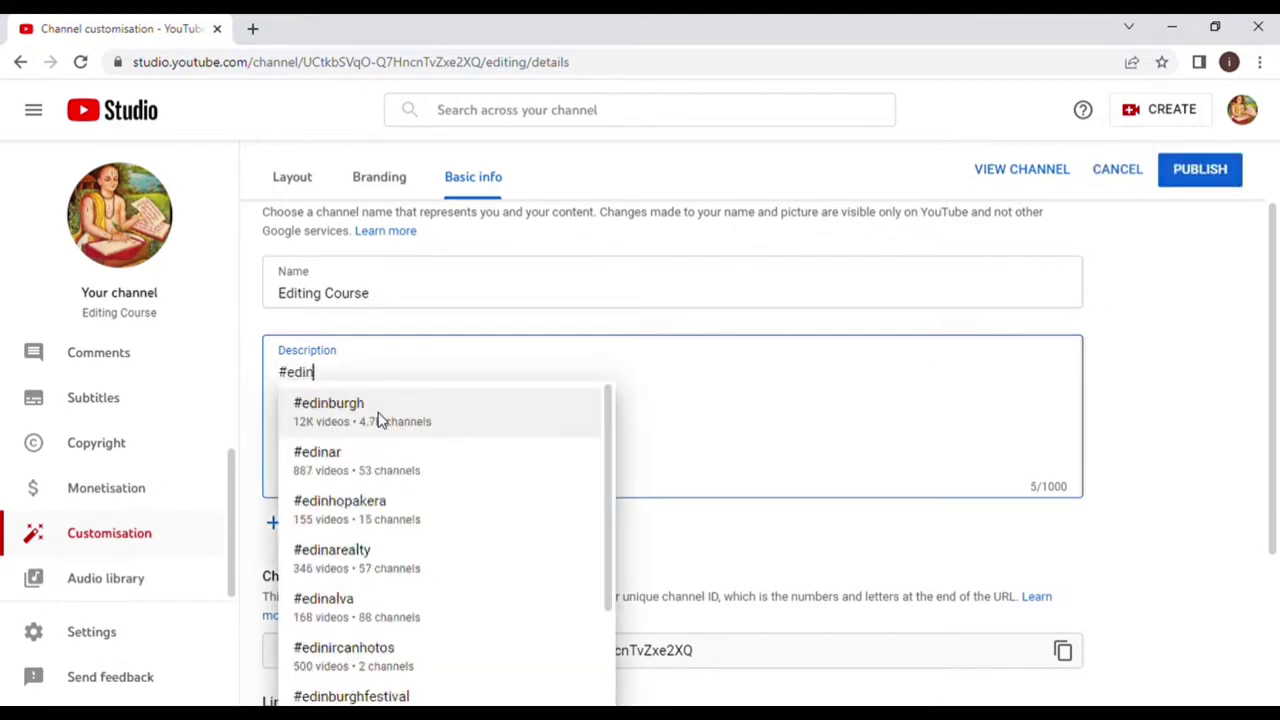
{"action": "key", "text": "BackSpace"}
{"action": "type", "text": "tin"}
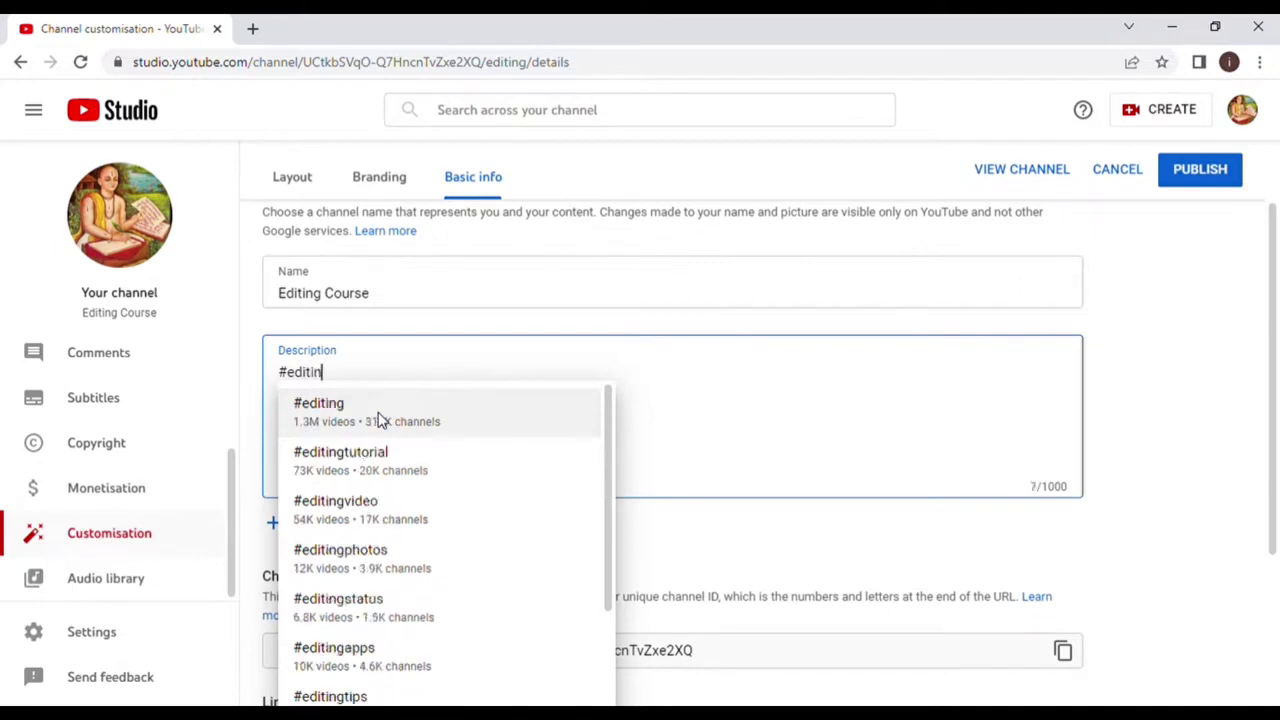
{"action": "left_click", "coordinate": [380, 420]}
{"action": "type", "text": "ci"}
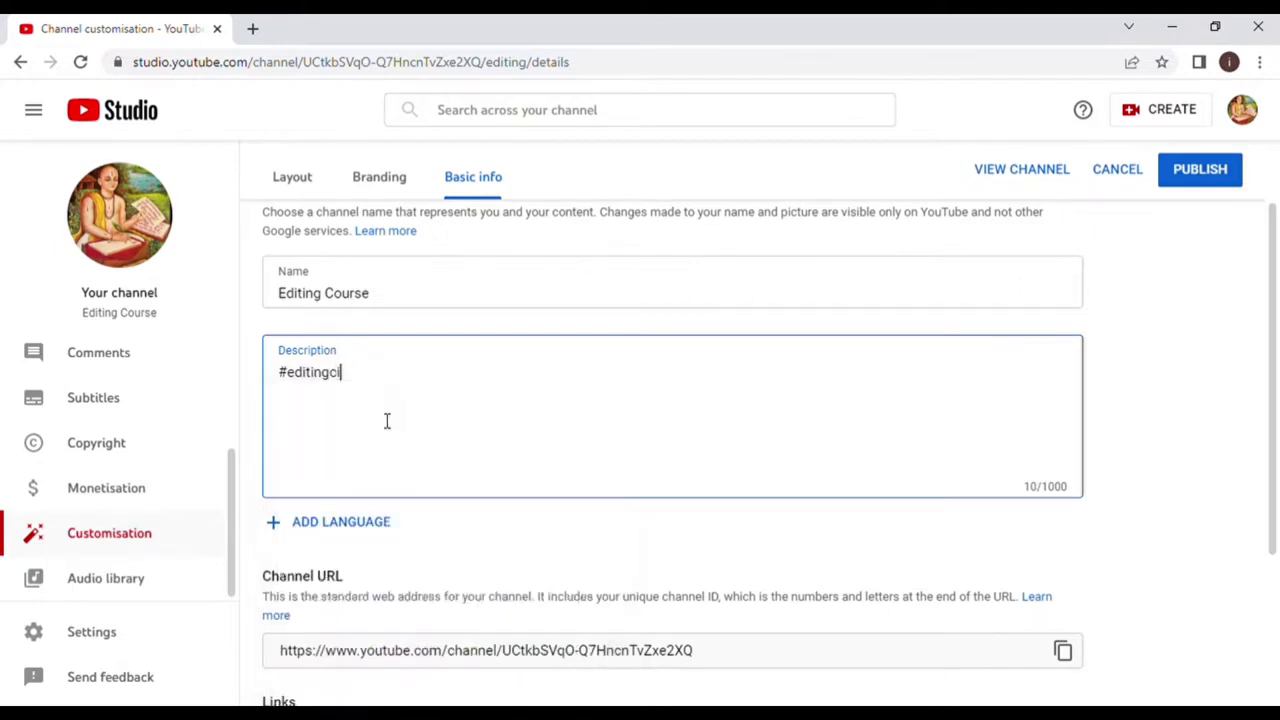
{"action": "key", "text": "BackSpace"}
{"action": "type", "text": "ous"}
{"action": "type", "text": "rse"}
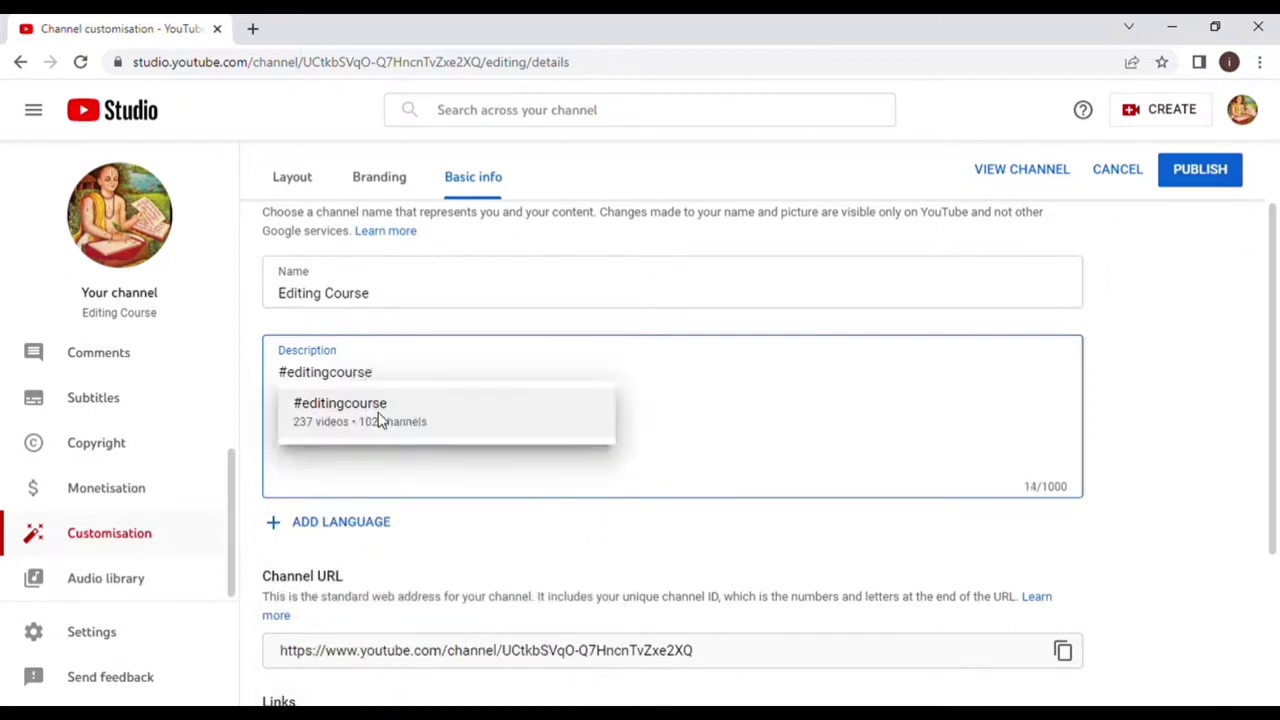
{"action": "left_click", "coordinate": [413, 440]}
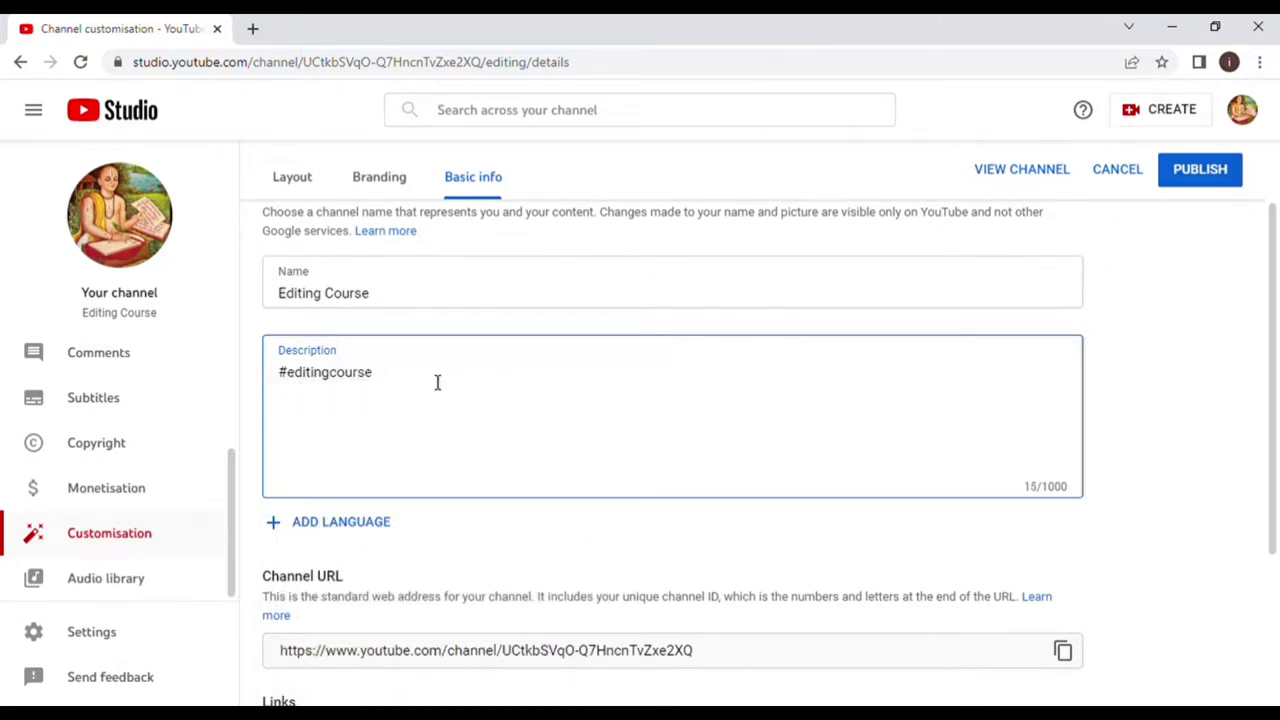
{"action": "scroll", "coordinate": [420, 423], "scroll_direction": "up", "scroll_amount": 1}
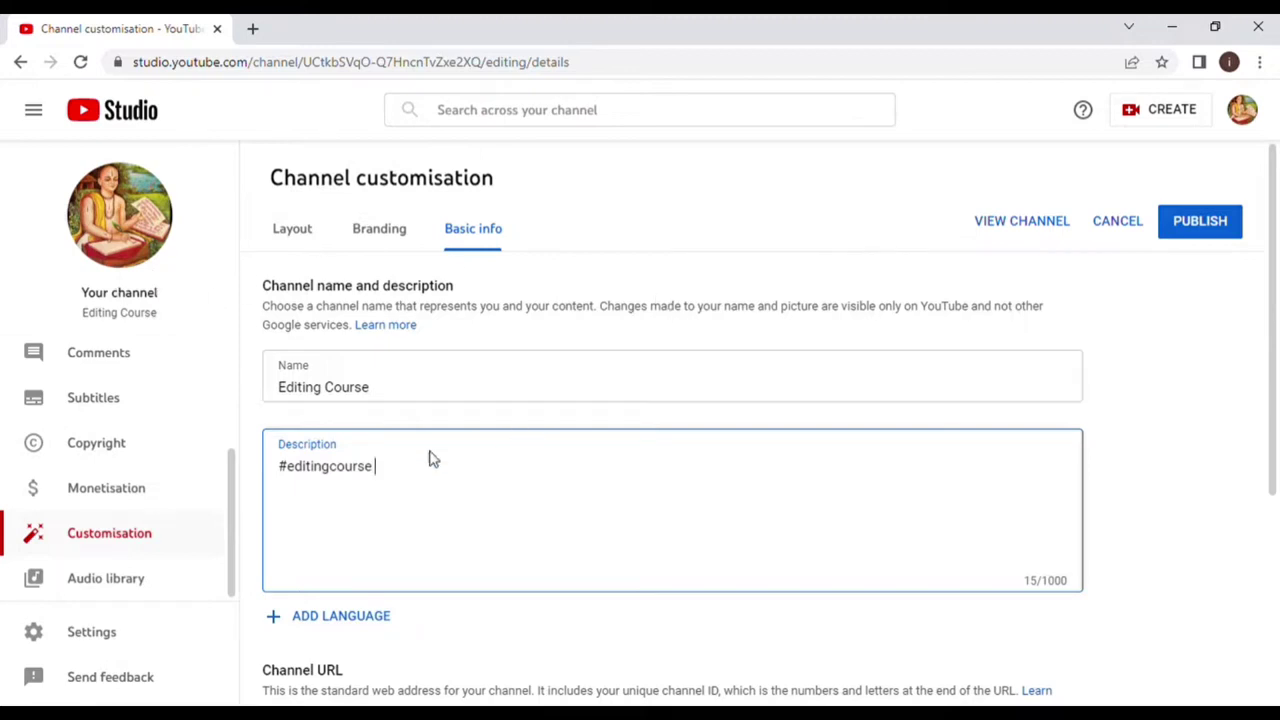
{"action": "scroll", "coordinate": [410, 450], "scroll_direction": "down", "scroll_amount": 1}
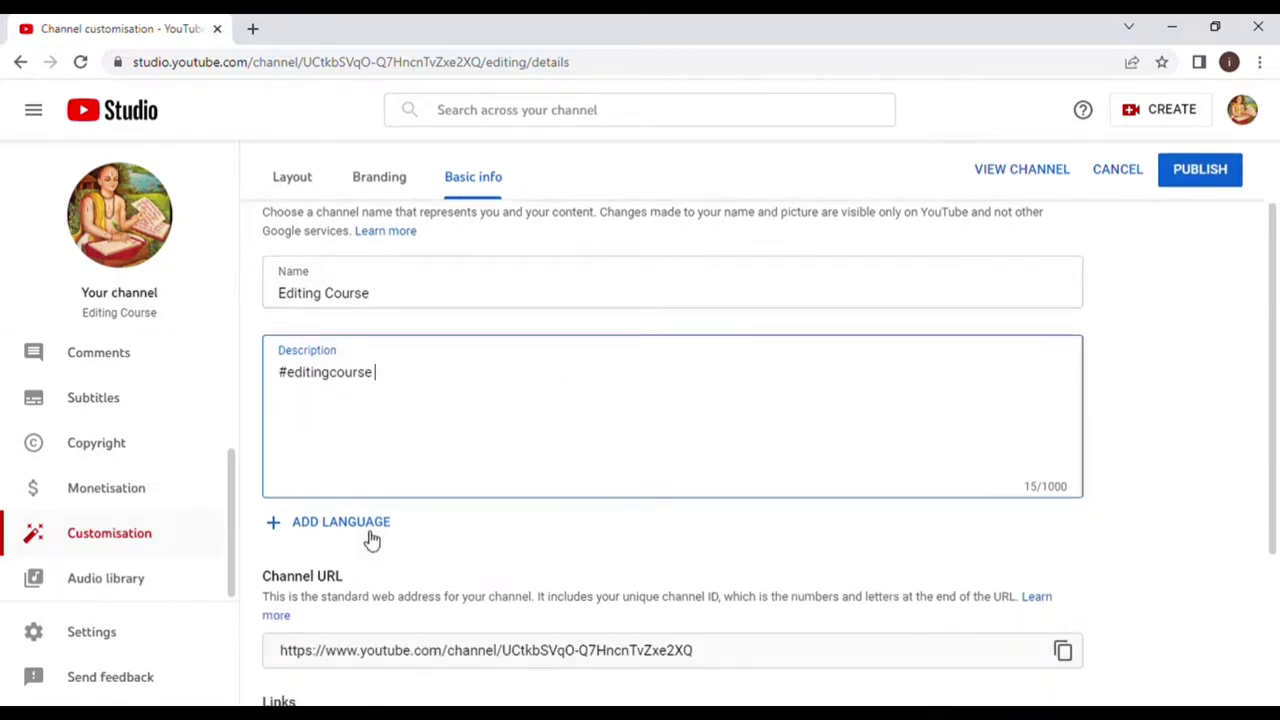
{"action": "left_click", "coordinate": [414, 386]}
{"action": "left_click_drag", "start_coordinate": [414, 386], "coordinate": [266, 392]}
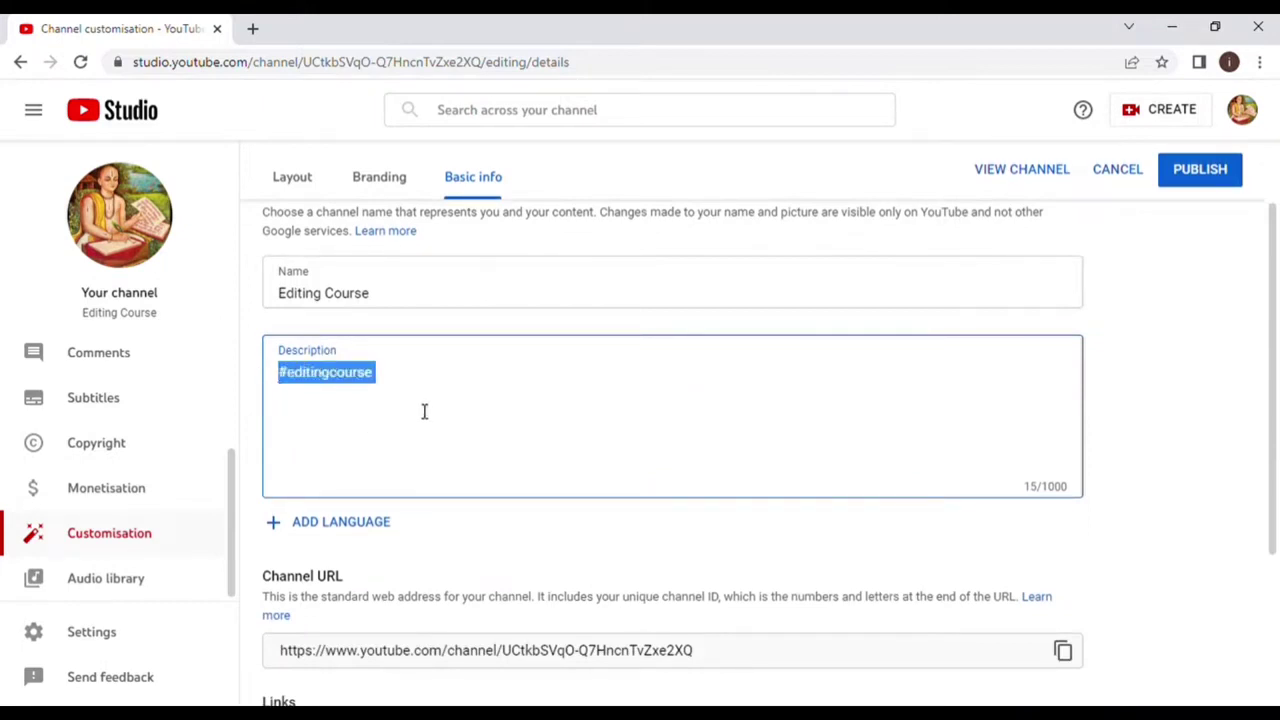
{"action": "left_click", "coordinate": [304, 381]}
{"action": "left_click", "coordinate": [545, 374]}
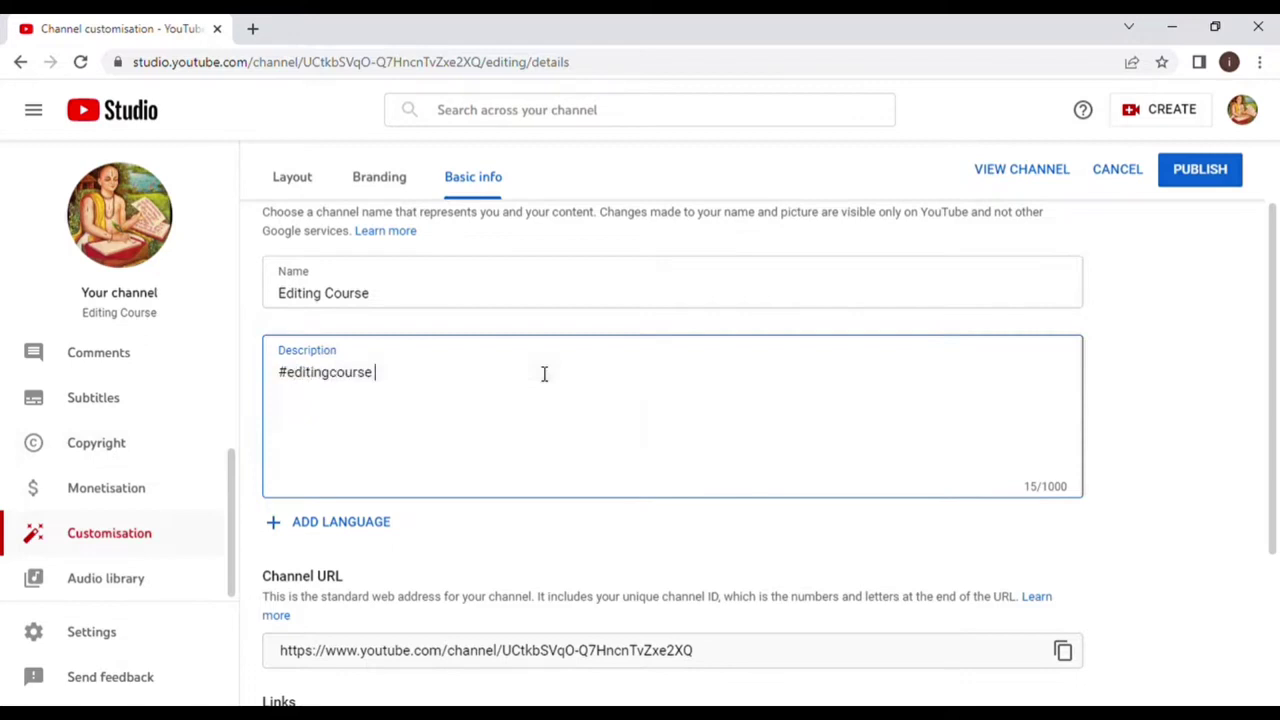
{"action": "left_click", "coordinate": [340, 383]}
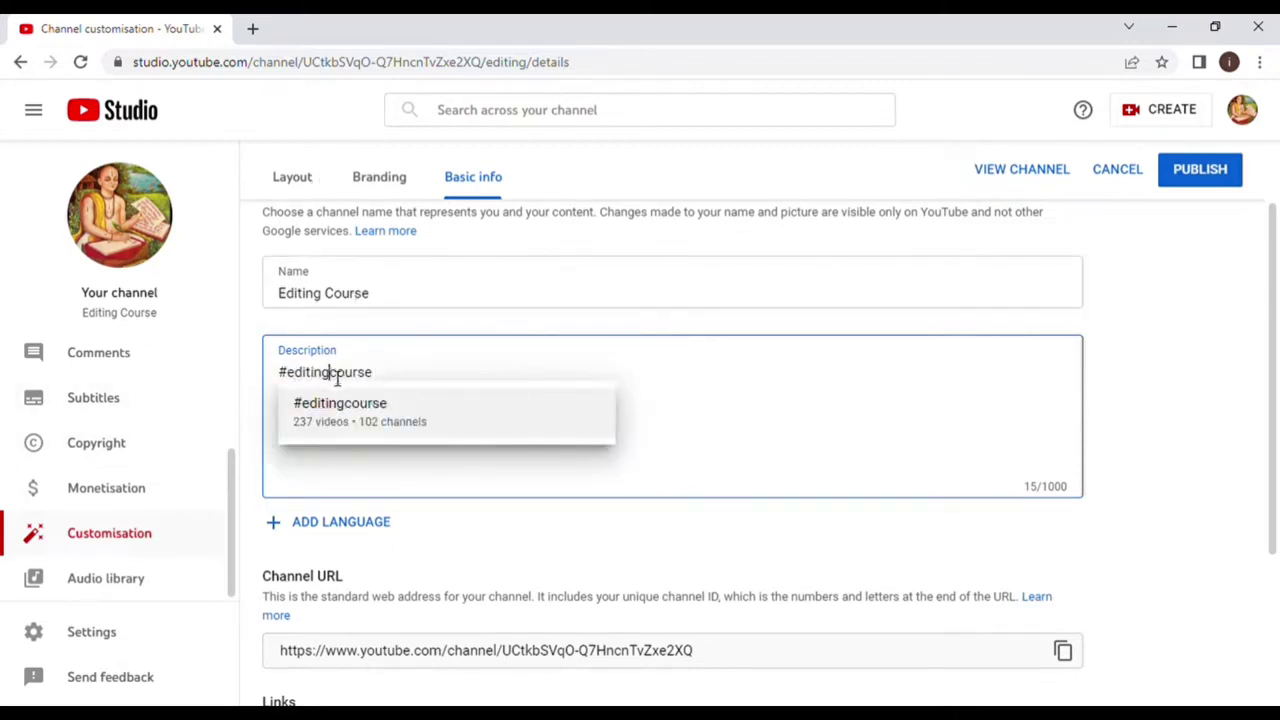
{"action": "left_click", "coordinate": [699, 400]}
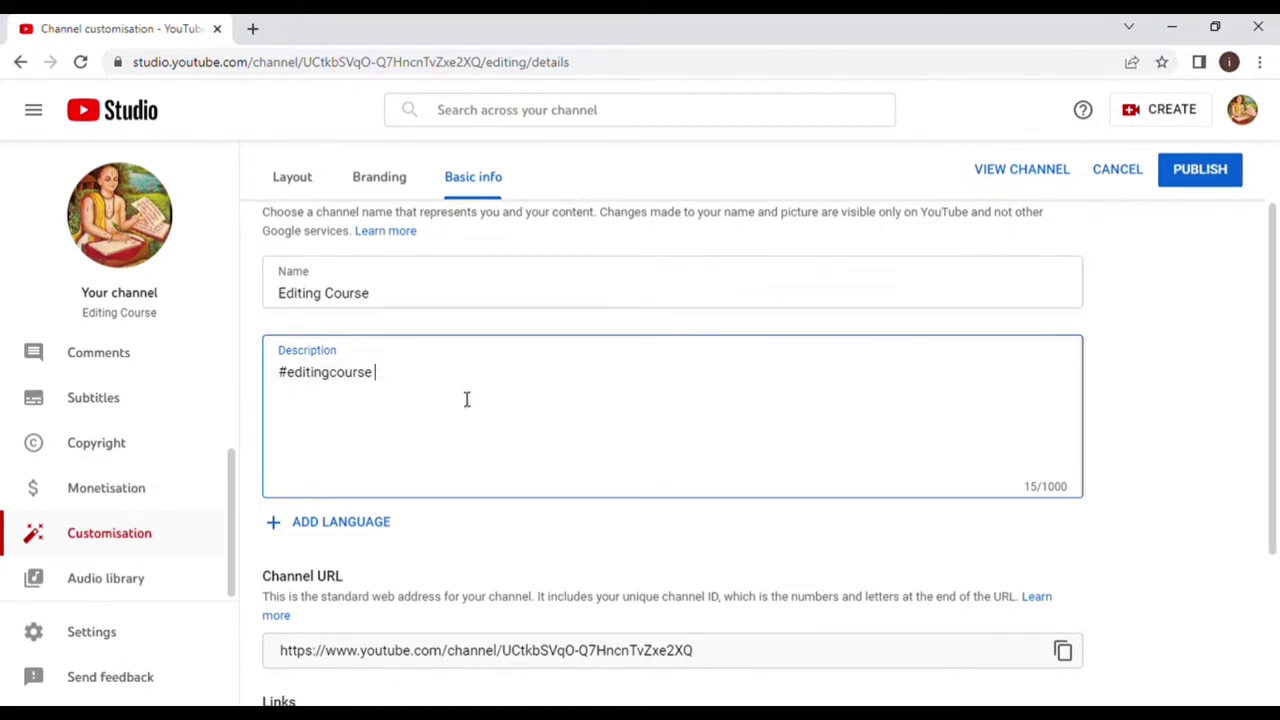
- Open the channel translation dialog and look through the available original languages
{"action": "scroll", "coordinate": [460, 440], "scroll_direction": "down", "scroll_amount": 2}
{"action": "scroll", "coordinate": [437, 451], "scroll_direction": "up", "scroll_amount": 2}
{"action": "scroll", "coordinate": [303, 474], "scroll_direction": "down", "scroll_amount": 1}
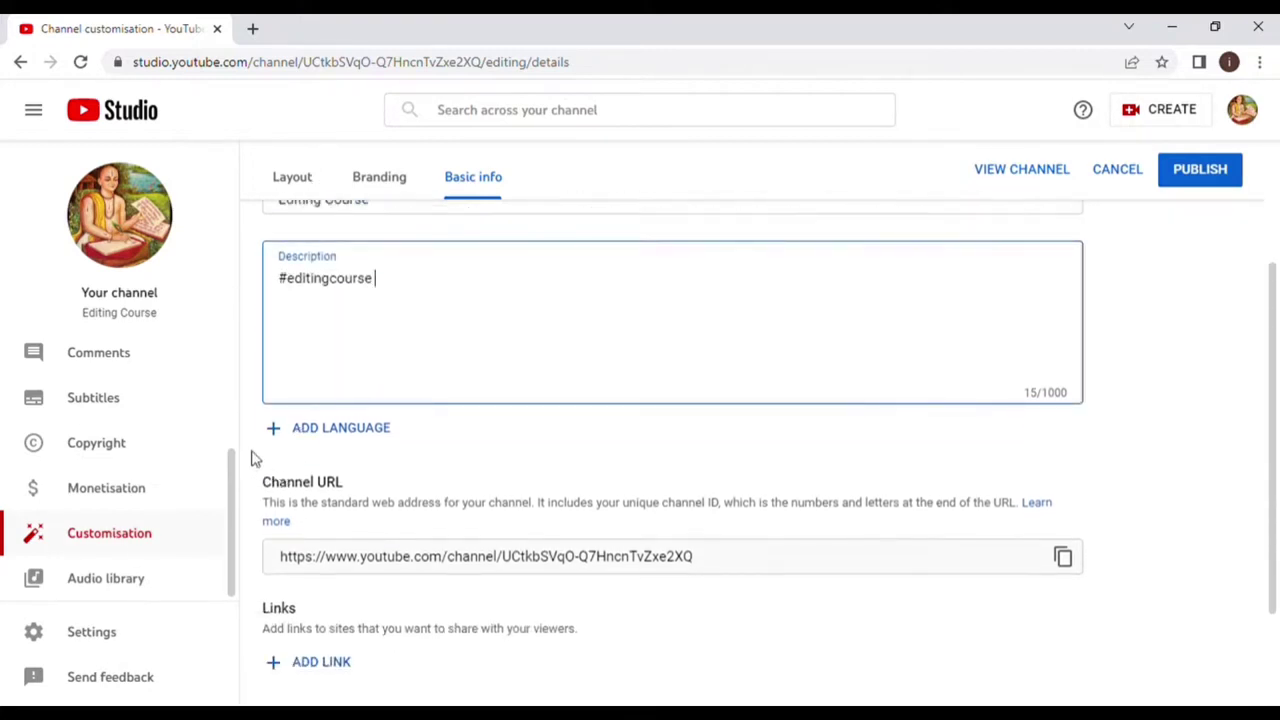
{"action": "left_click", "coordinate": [341, 428]}
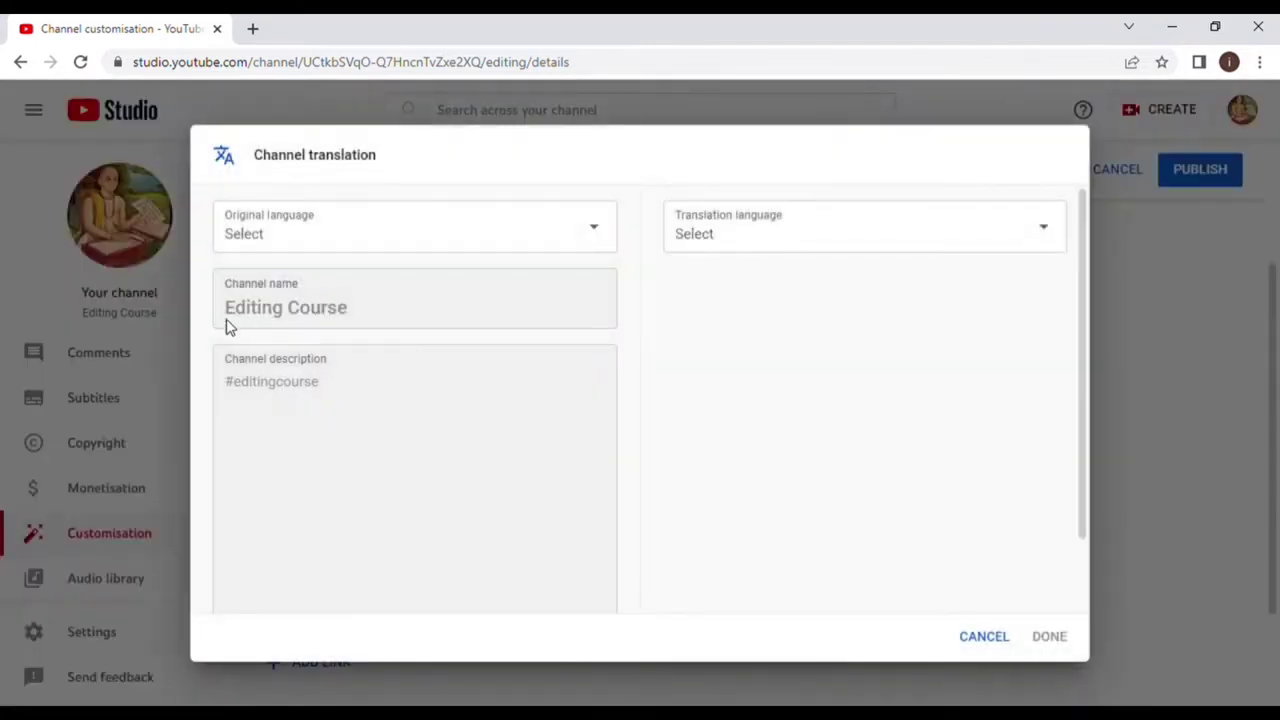
{"action": "left_click", "coordinate": [357, 245]}
{"action": "scroll", "coordinate": [323, 450], "scroll_direction": "down", "scroll_amount": 5}
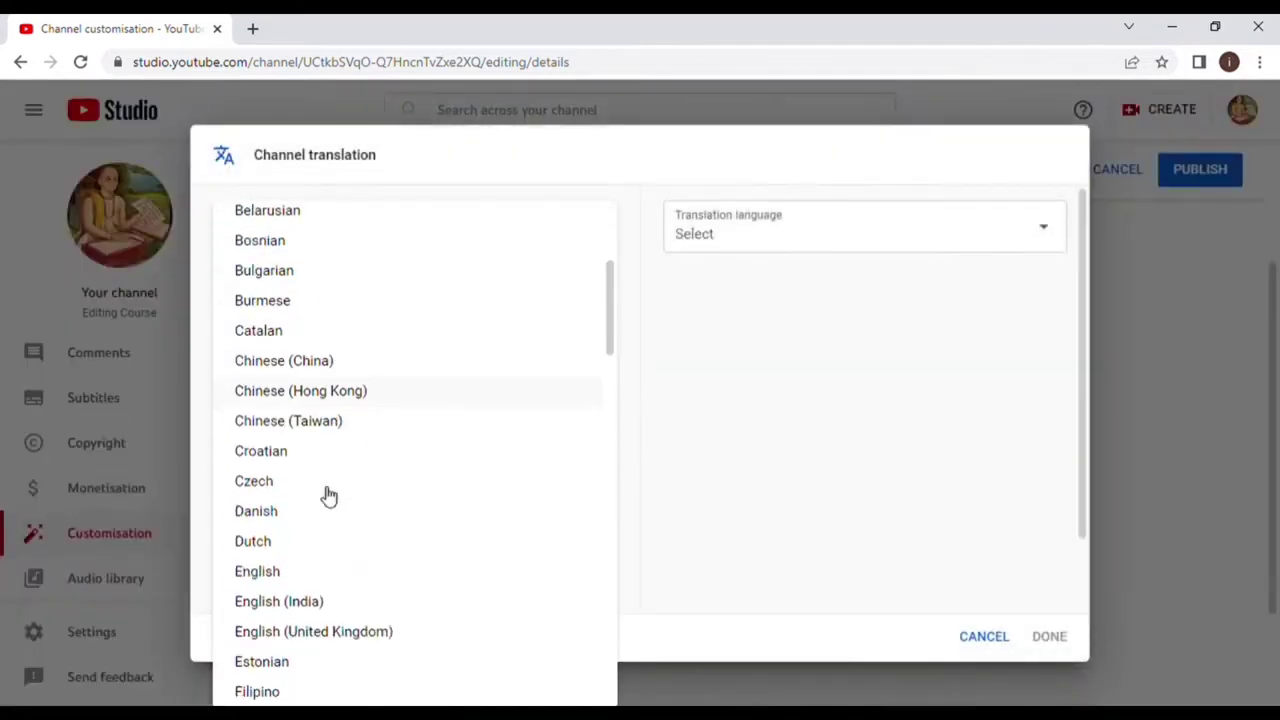
{"action": "scroll", "coordinate": [320, 505], "scroll_direction": "down", "scroll_amount": 3}
{"action": "left_click", "coordinate": [858, 463]}
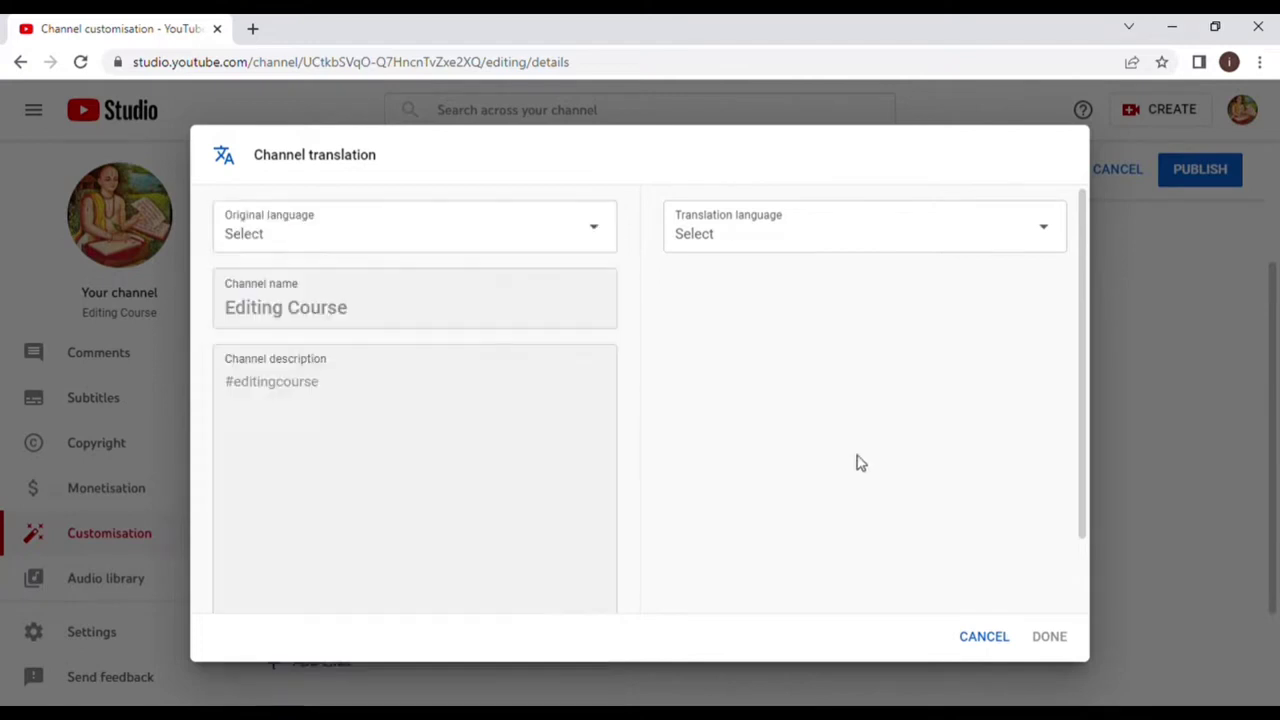
{"action": "scroll", "coordinate": [376, 455], "scroll_direction": "down", "scroll_amount": 2}
{"action": "scroll", "coordinate": [376, 455], "scroll_direction": "up", "scroll_amount": 2}
- Set the original language to Hindi in the channel translation dialog
{"action": "left_click", "coordinate": [329, 246]}
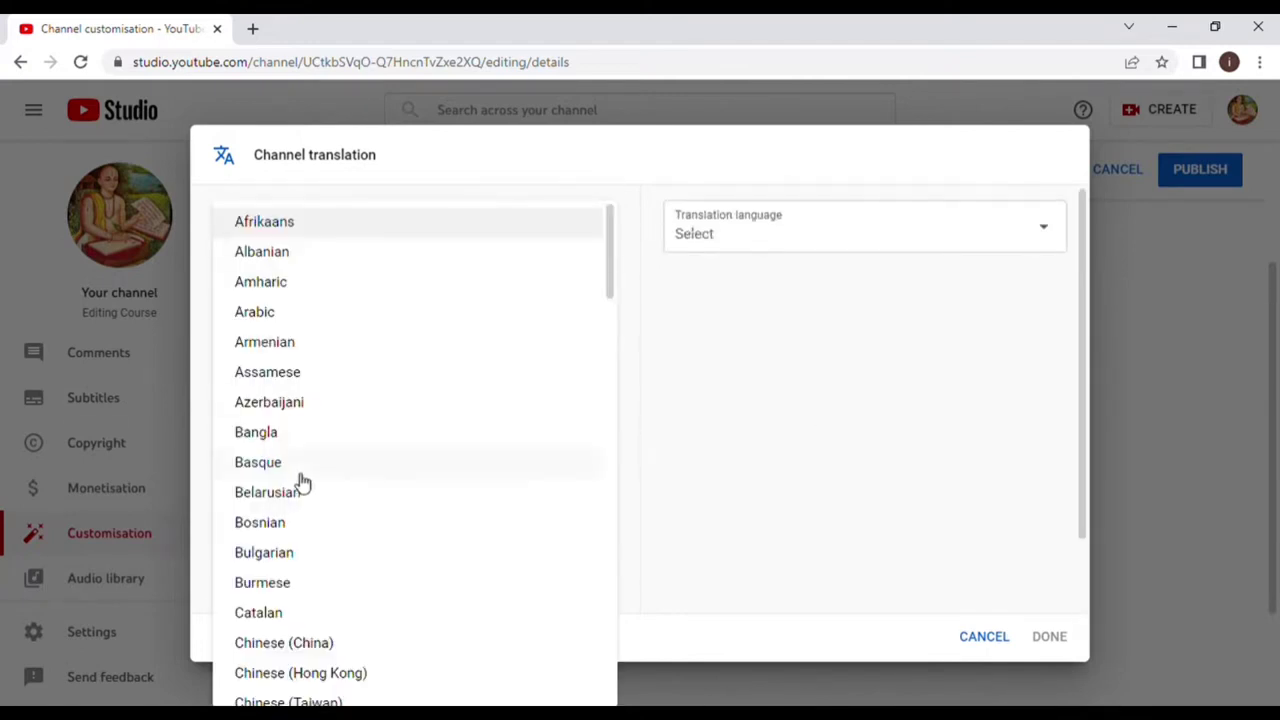
{"action": "scroll", "coordinate": [313, 540], "scroll_direction": "down", "scroll_amount": 5}
{"action": "scroll", "coordinate": [313, 562], "scroll_direction": "down", "scroll_amount": 4}
{"action": "scroll", "coordinate": [300, 574], "scroll_direction": "up", "scroll_amount": 2}
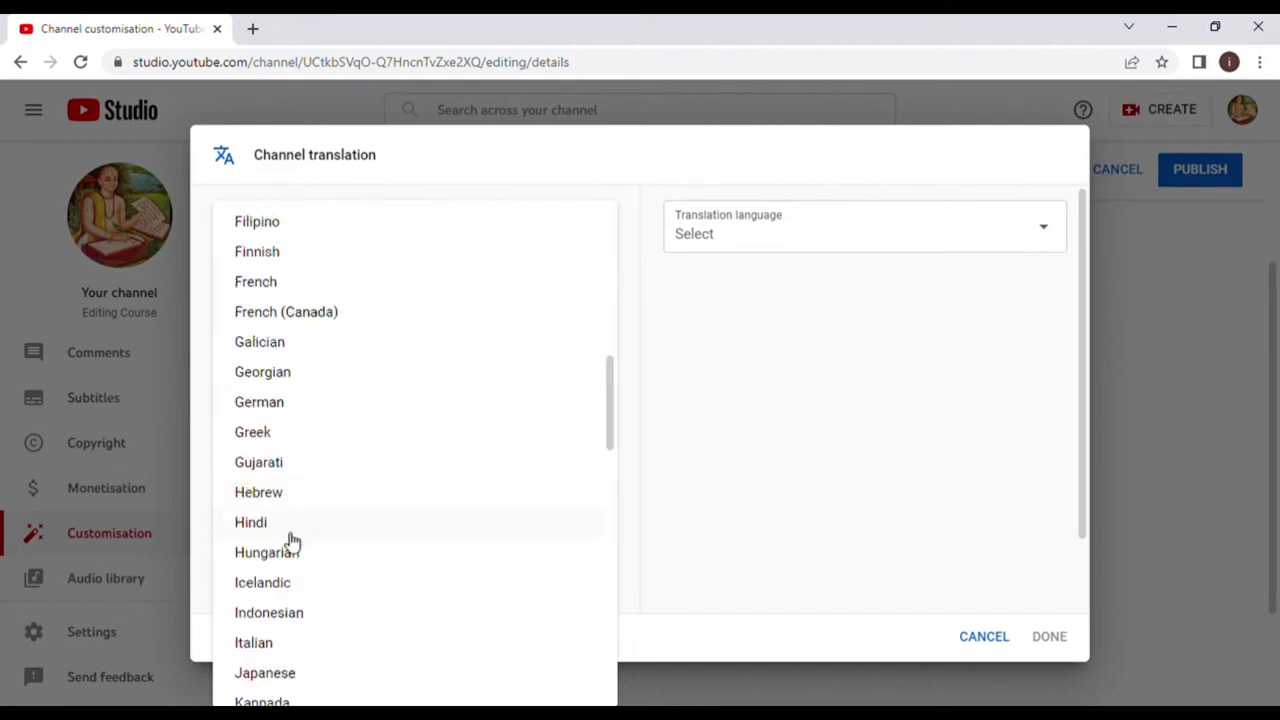
{"action": "left_click", "coordinate": [292, 527]}
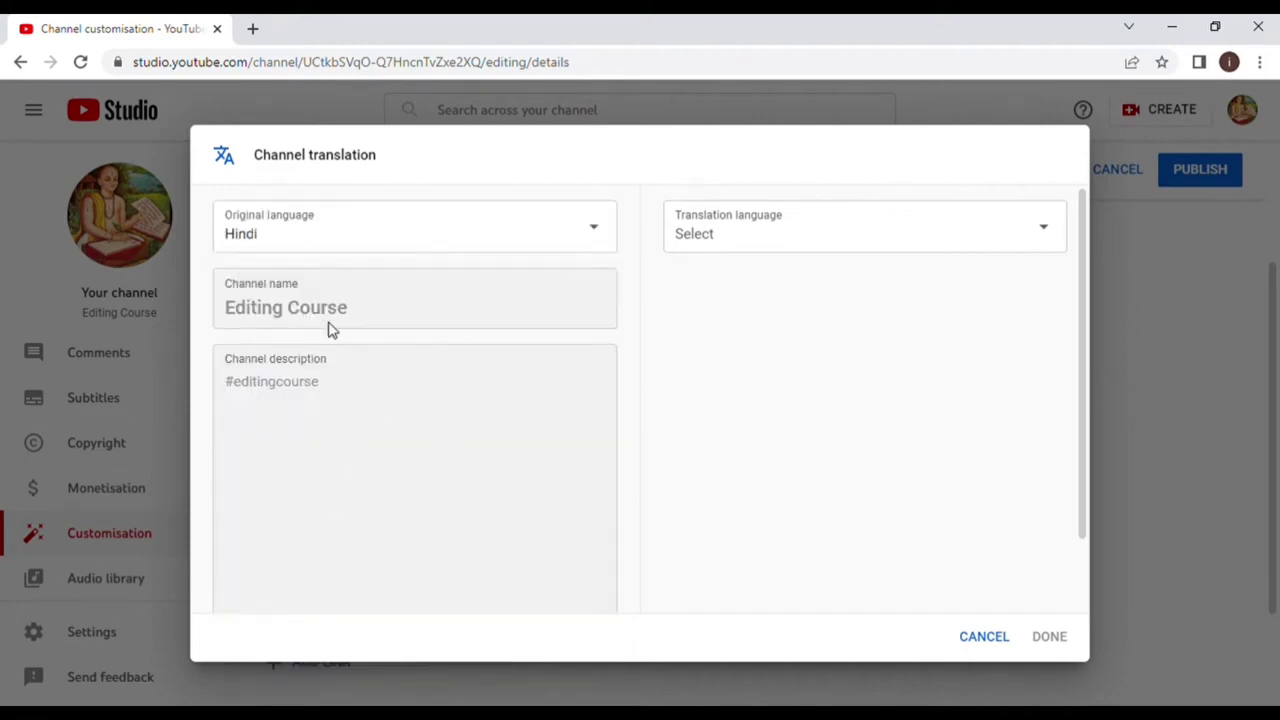
- Look through the available translation languages and cancel the channel translation
{"action": "left_click", "coordinate": [909, 255]}
{"action": "scroll", "coordinate": [806, 535], "scroll_direction": "down", "scroll_amount": 4}
{"action": "scroll", "coordinate": [806, 535], "scroll_direction": "down", "scroll_amount": 2}
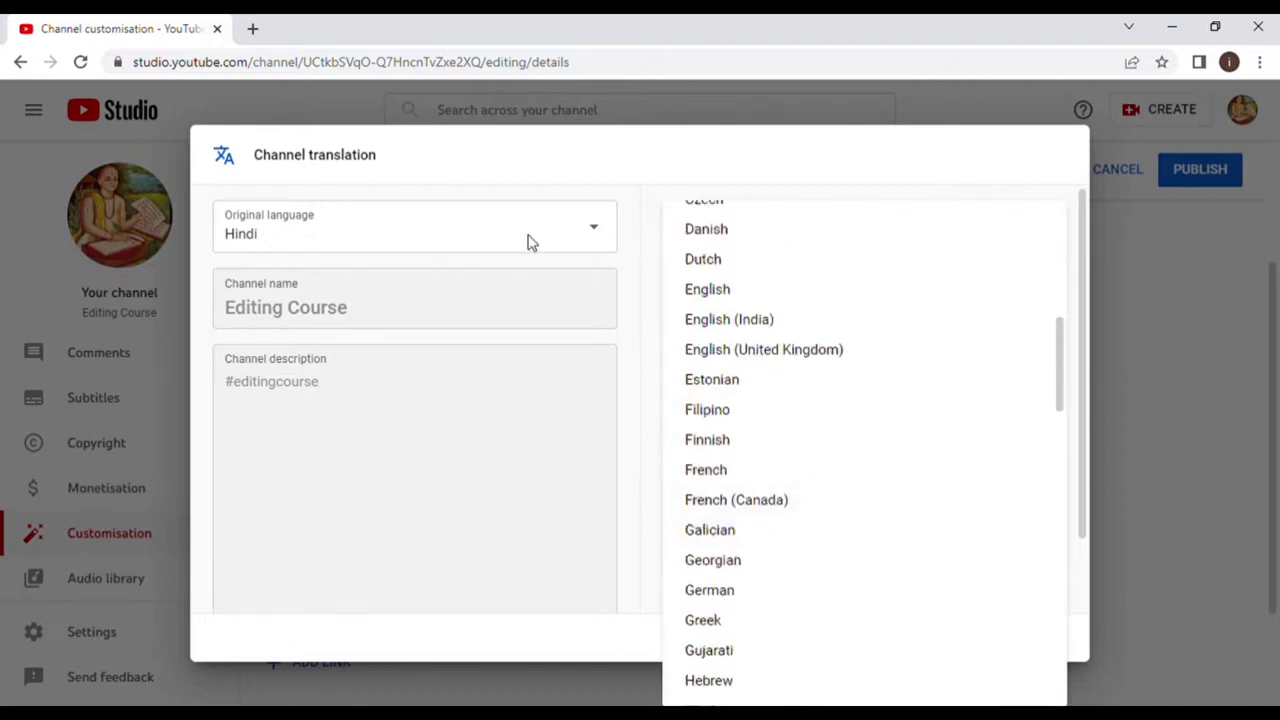
{"action": "scroll", "coordinate": [846, 451], "scroll_direction": "down", "scroll_amount": 3}
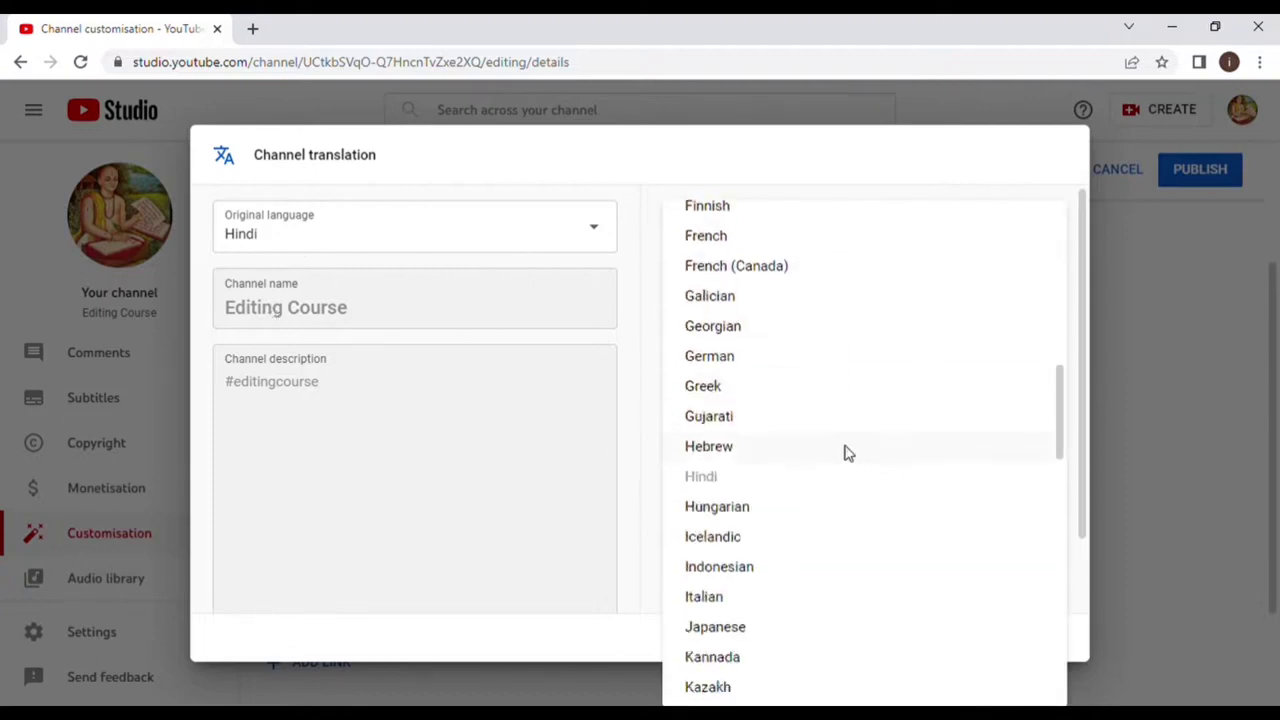
{"action": "left_click", "coordinate": [725, 426]}
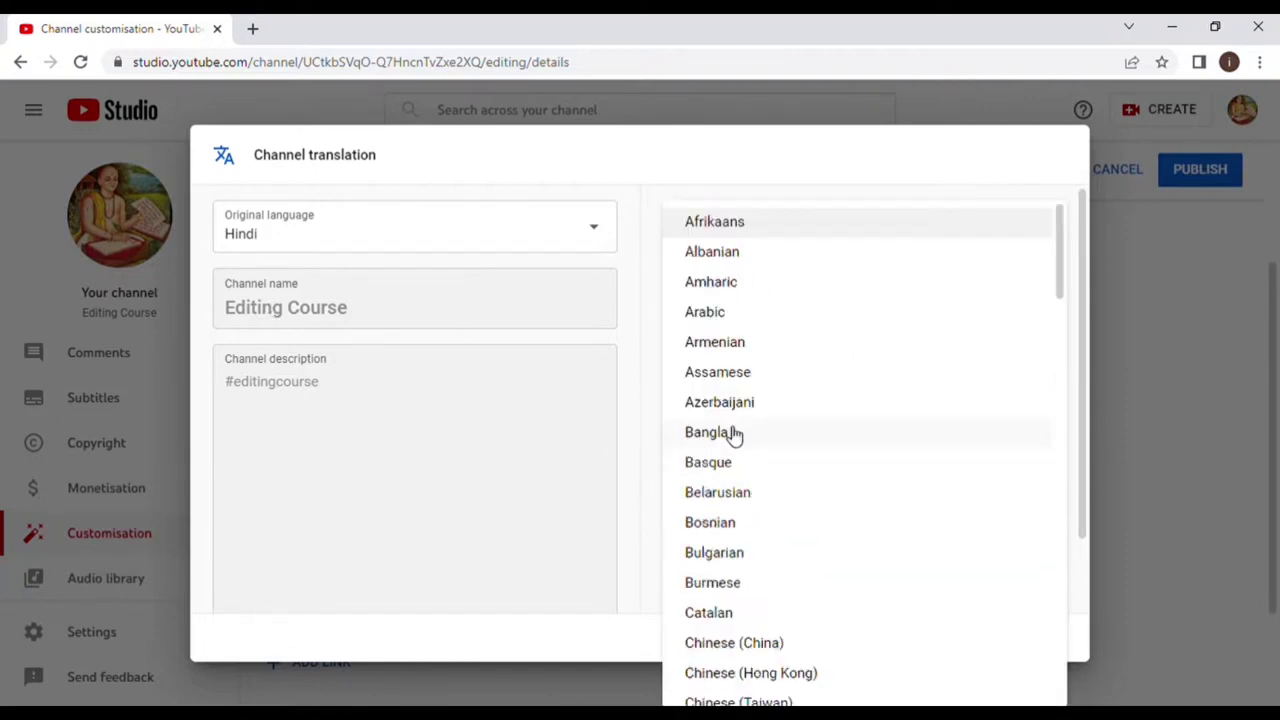
{"action": "left_click", "coordinate": [651, 526]}
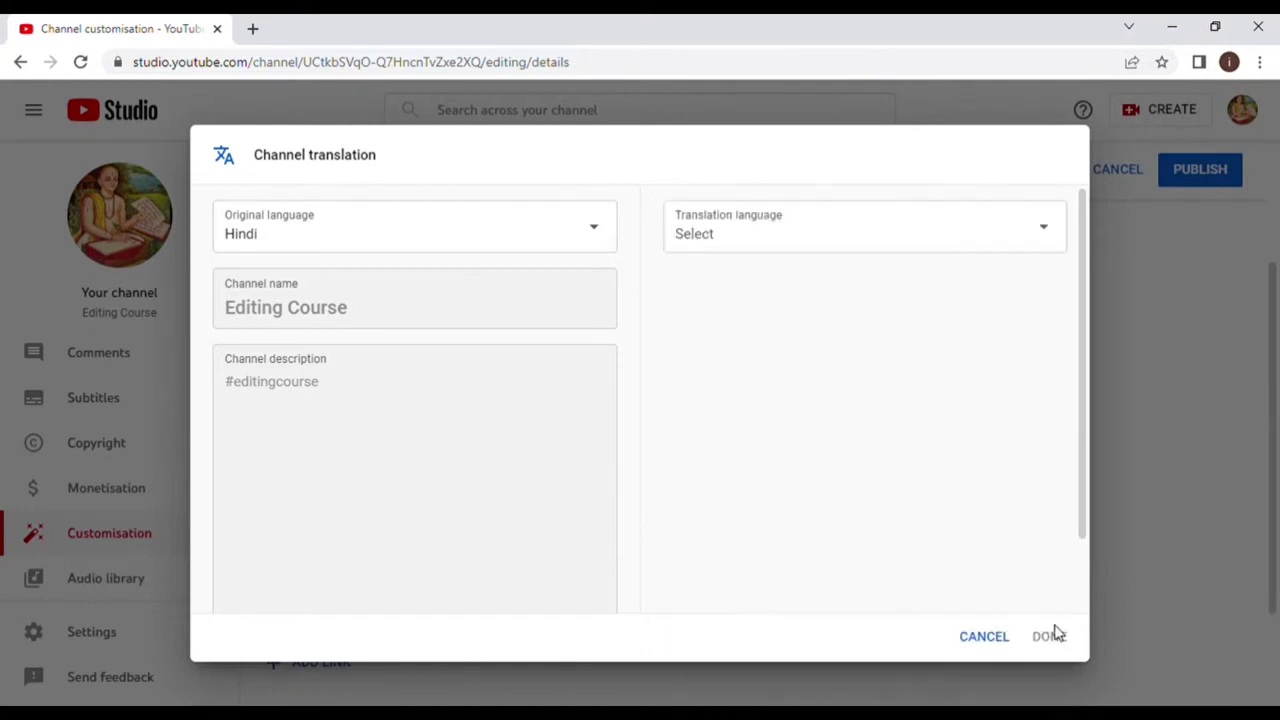
{"action": "left_click", "coordinate": [985, 637]}
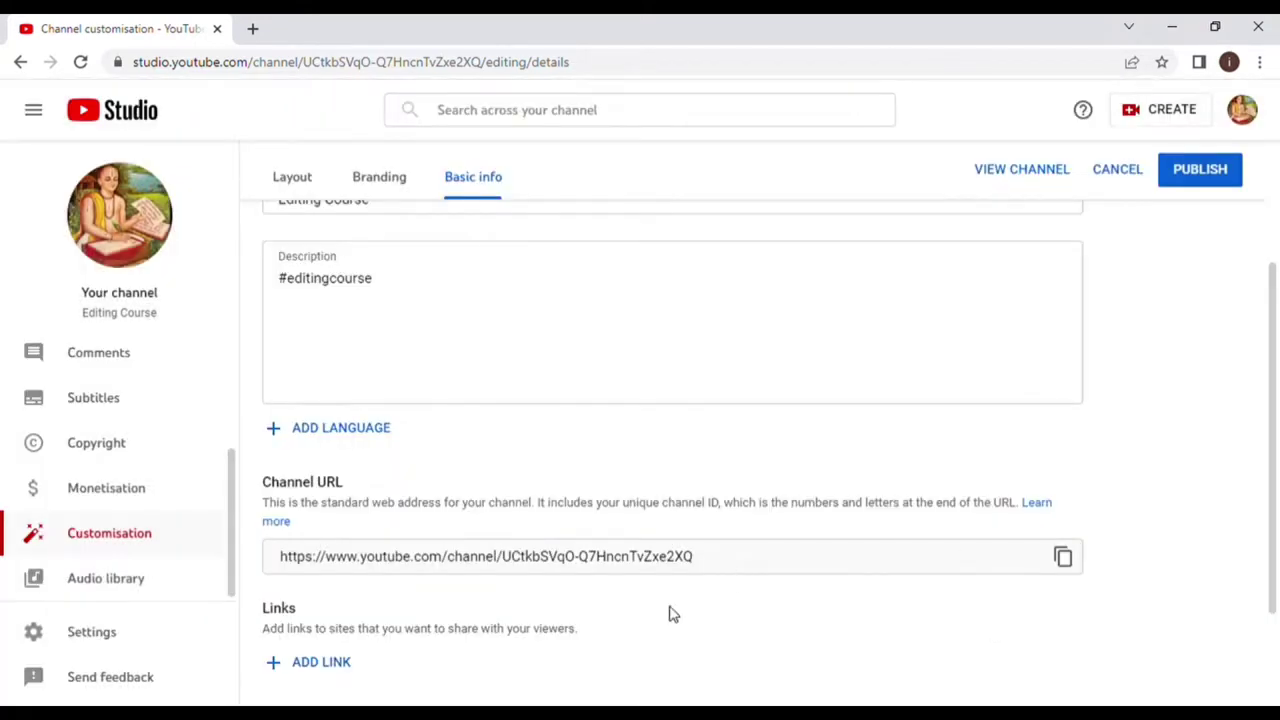
- Copy the channel URL from the basic info section
{"action": "scroll", "coordinate": [690, 578], "scroll_direction": "down", "scroll_amount": 1}
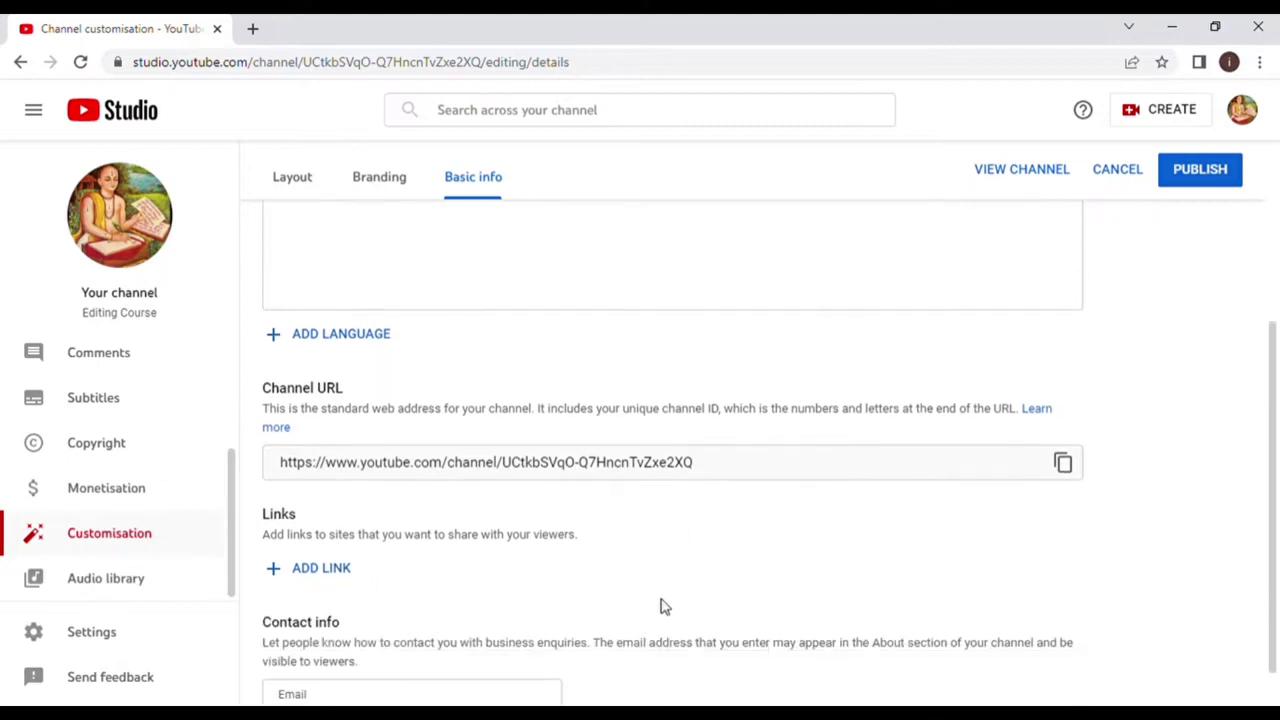
{"action": "triple_click", "coordinate": [276, 390]}
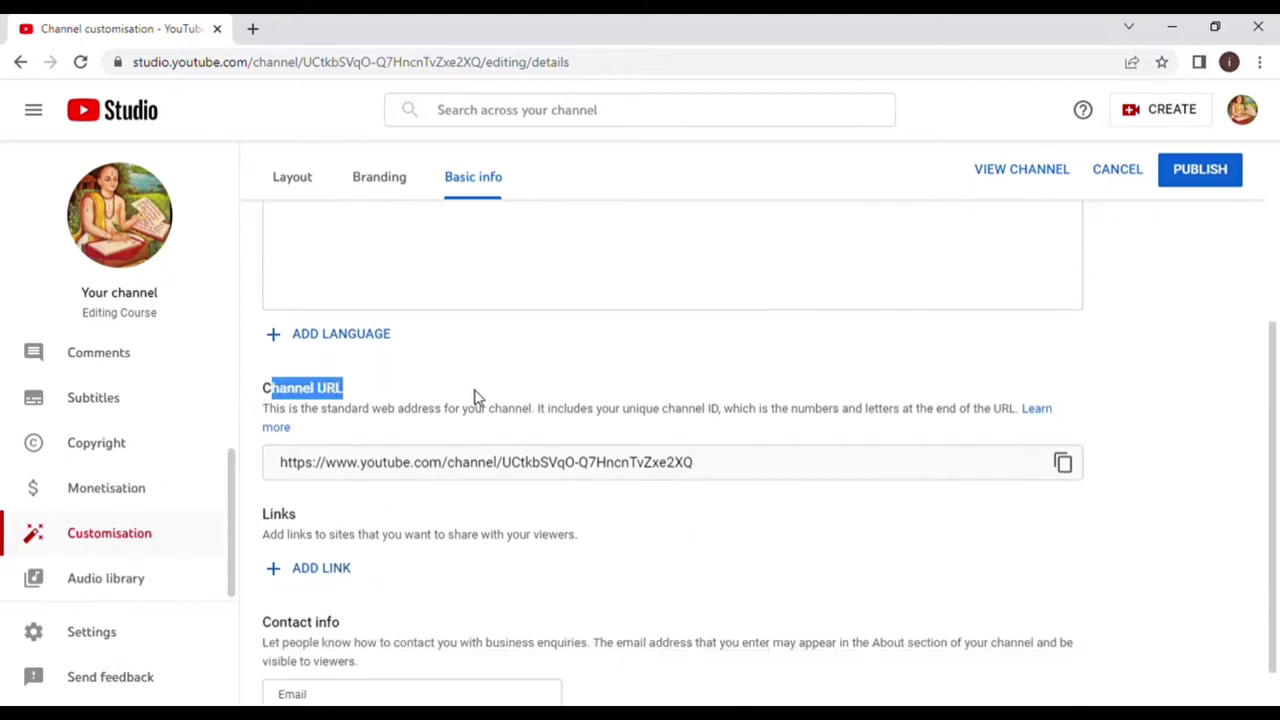
{"action": "left_click", "coordinate": [766, 529]}
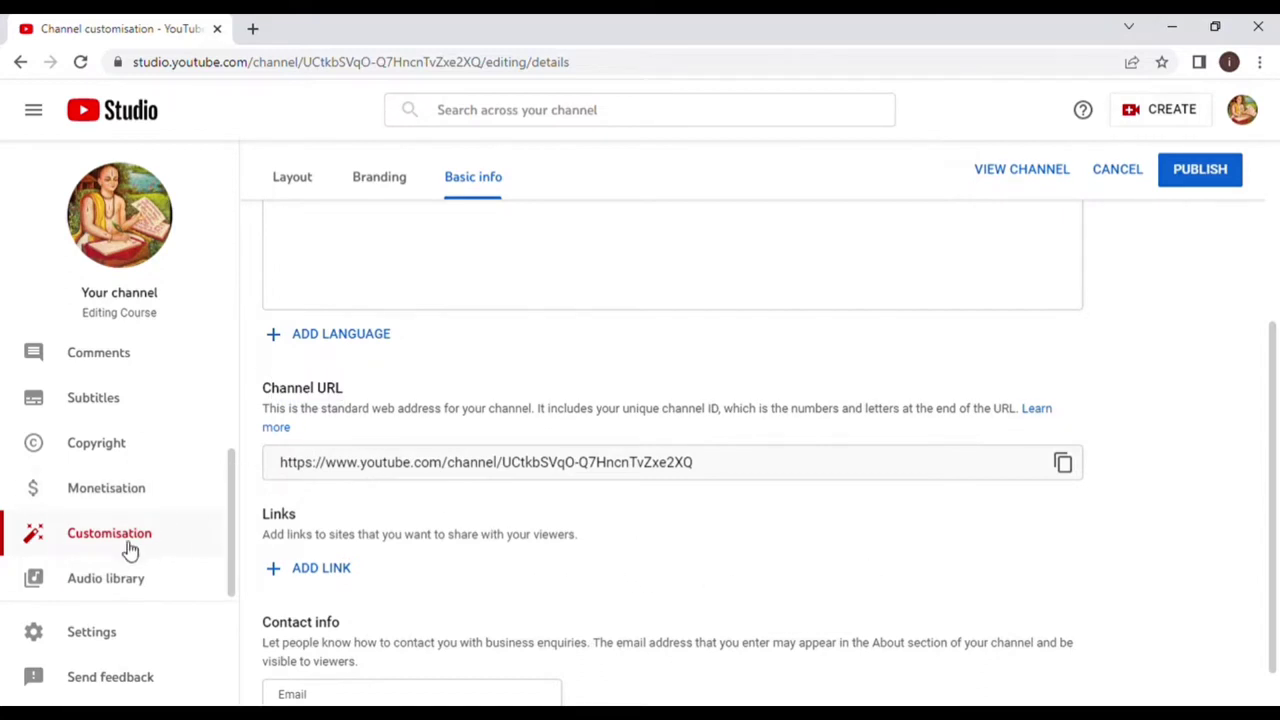
{"action": "left_click", "coordinate": [1062, 470]}
{"action": "left_click", "coordinate": [741, 482]}
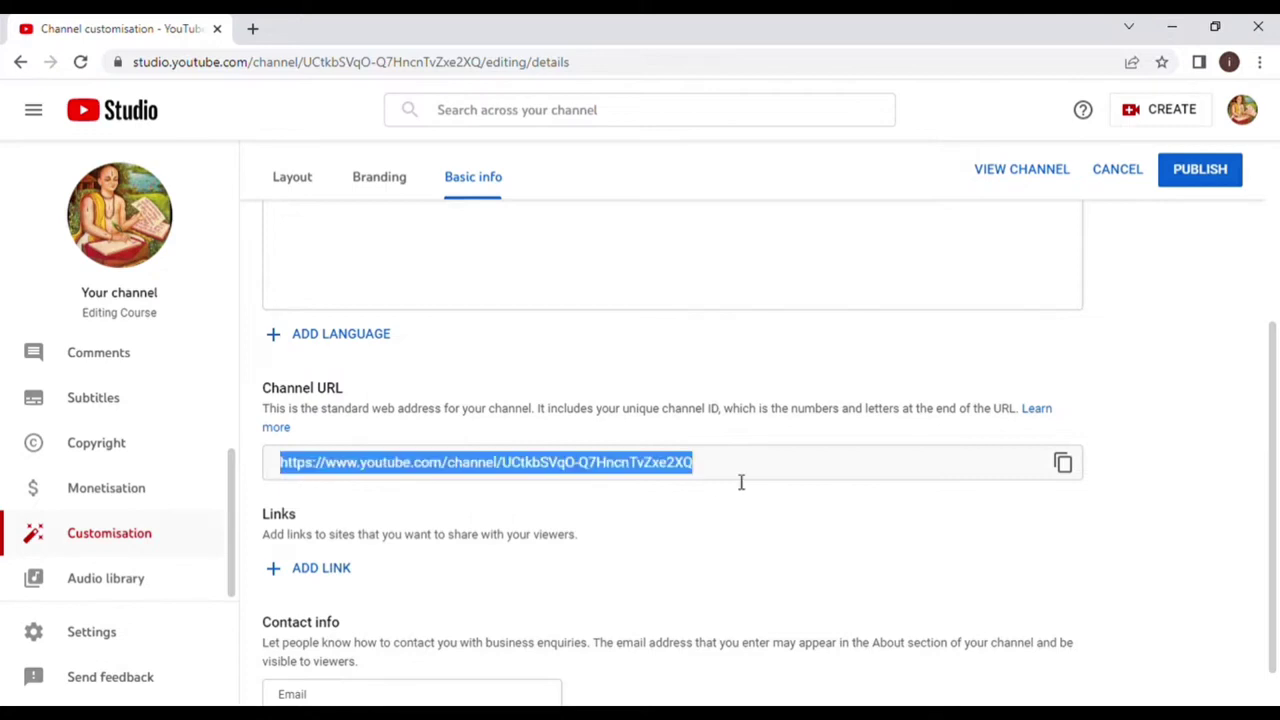
{"action": "scroll", "coordinate": [574, 523], "scroll_direction": "up", "scroll_amount": 5}
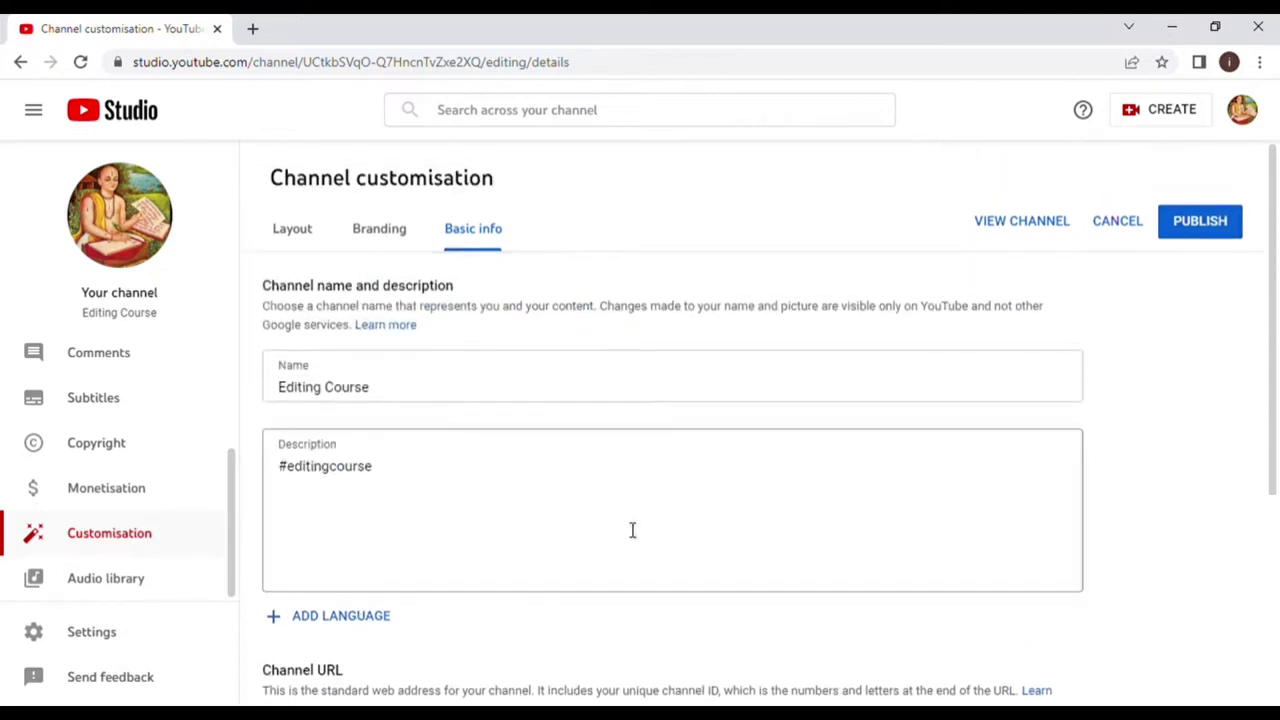
{"action": "left_click_drag", "start_coordinate": [369, 403], "coordinate": [266, 403]}
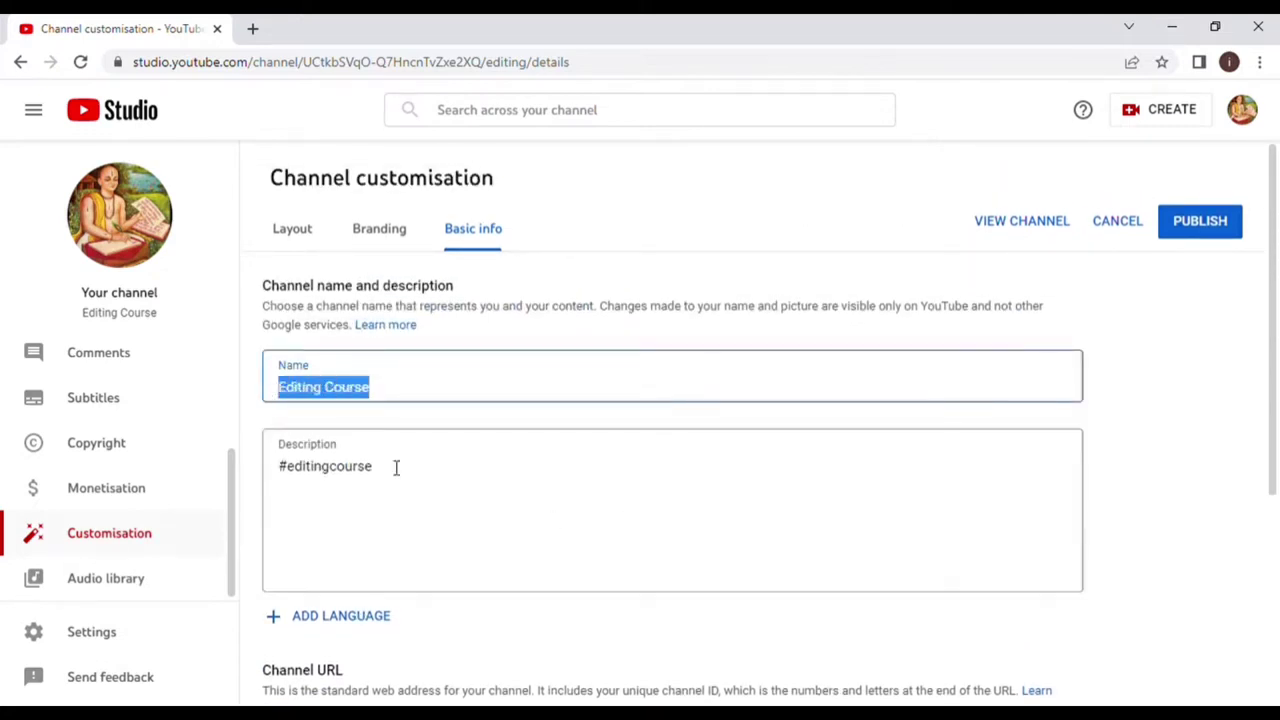
{"action": "scroll", "coordinate": [395, 470], "scroll_direction": "down", "scroll_amount": 3}
{"action": "scroll", "coordinate": [394, 487], "scroll_direction": "down", "scroll_amount": 1}
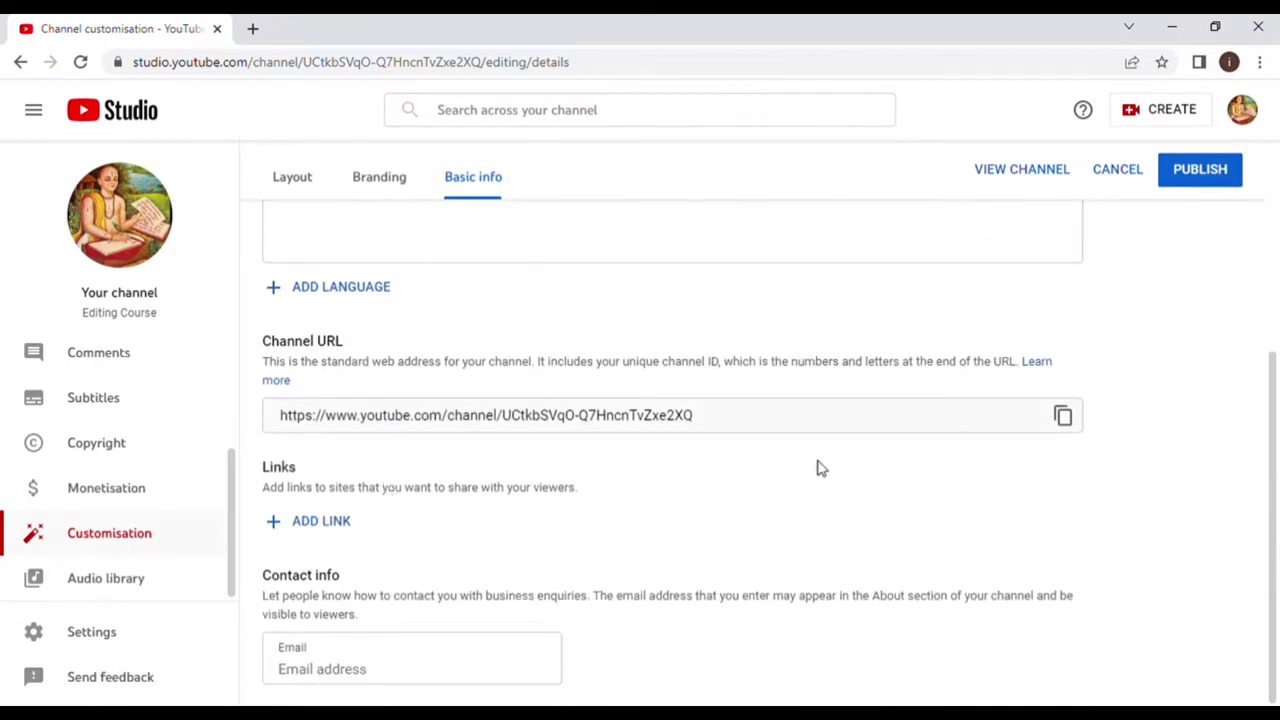
{"action": "left_click_drag", "start_coordinate": [717, 432], "coordinate": [620, 433]}
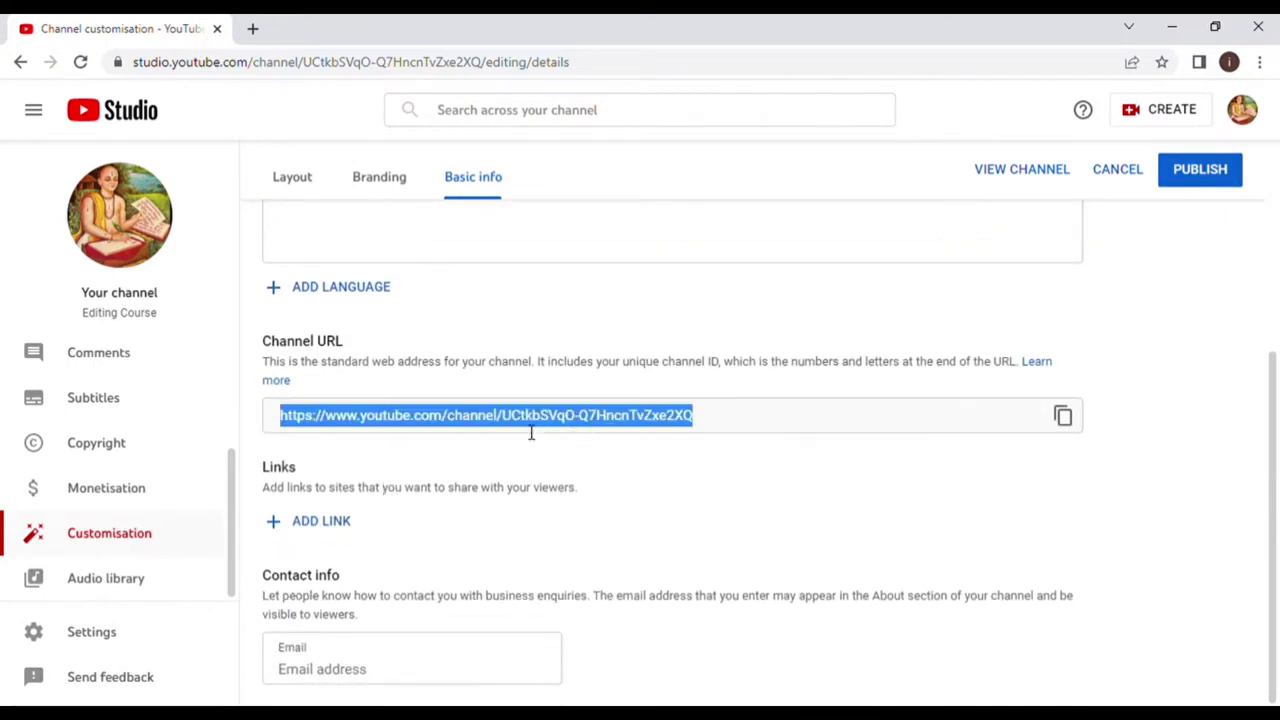
{"action": "left_click", "coordinate": [618, 452]}
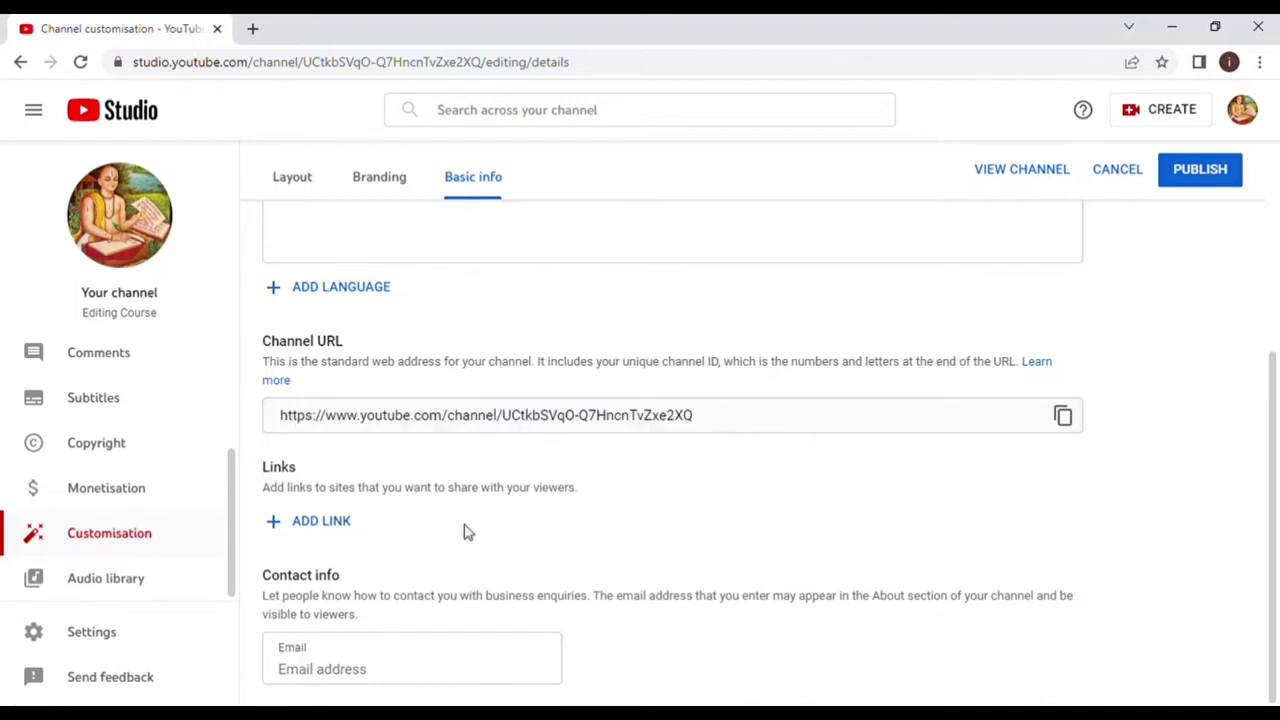
- Add a link with the title ig to the channel's basic info
{"action": "left_click", "coordinate": [292, 521]}
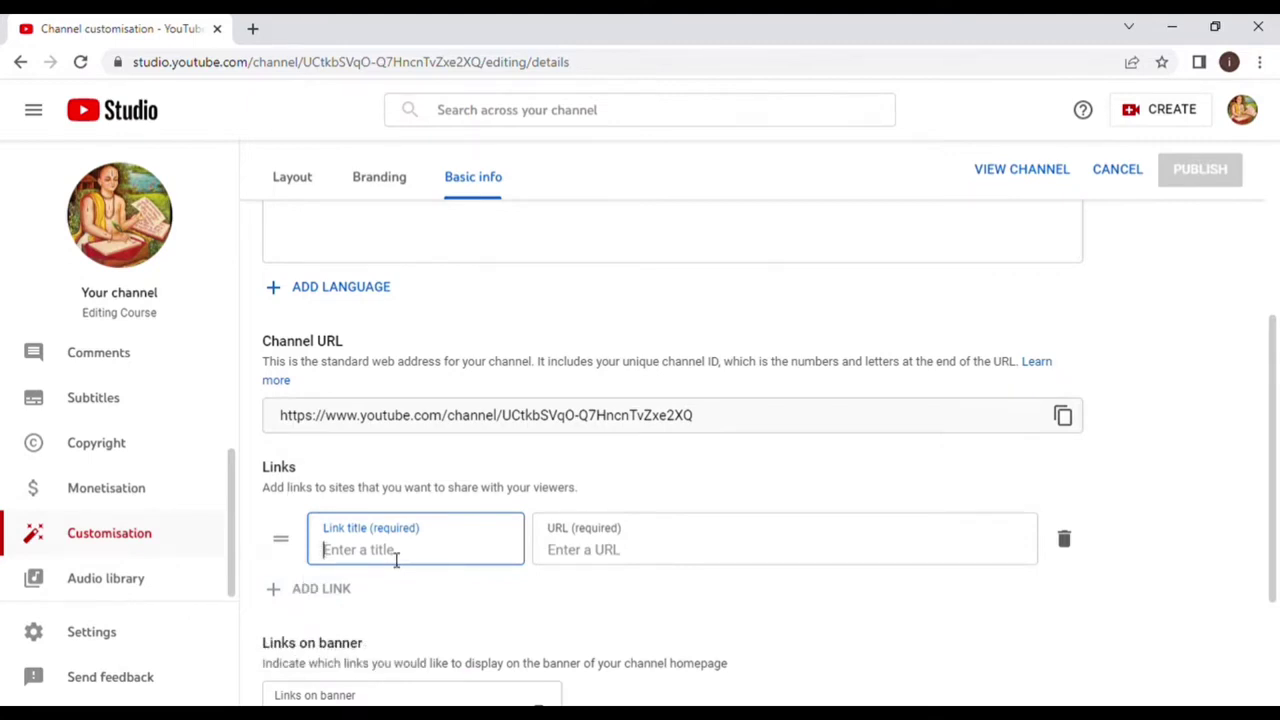
{"action": "type", "text": "I"}
{"action": "left_click", "coordinate": [619, 553]}
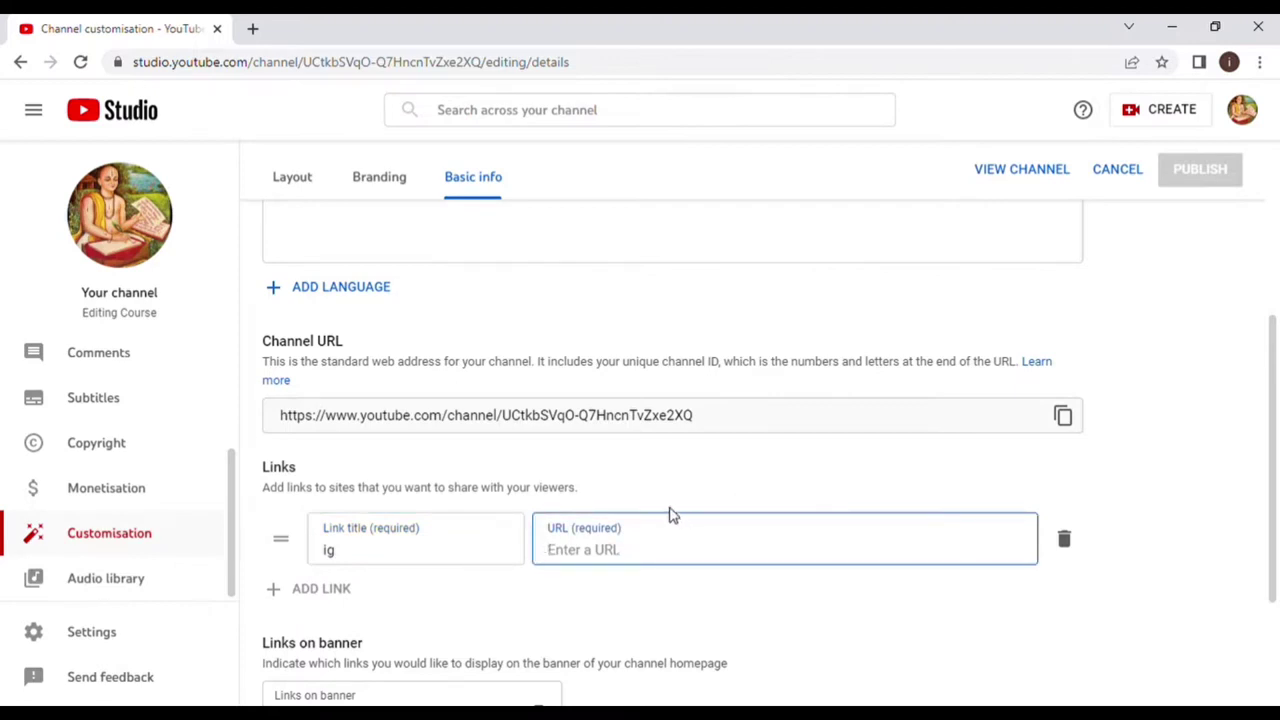
- Search the web for instagram in a new browser tab and open the official Instagram site
{"action": "left_click", "coordinate": [252, 28]}
{"action": "type", "text": "is"}
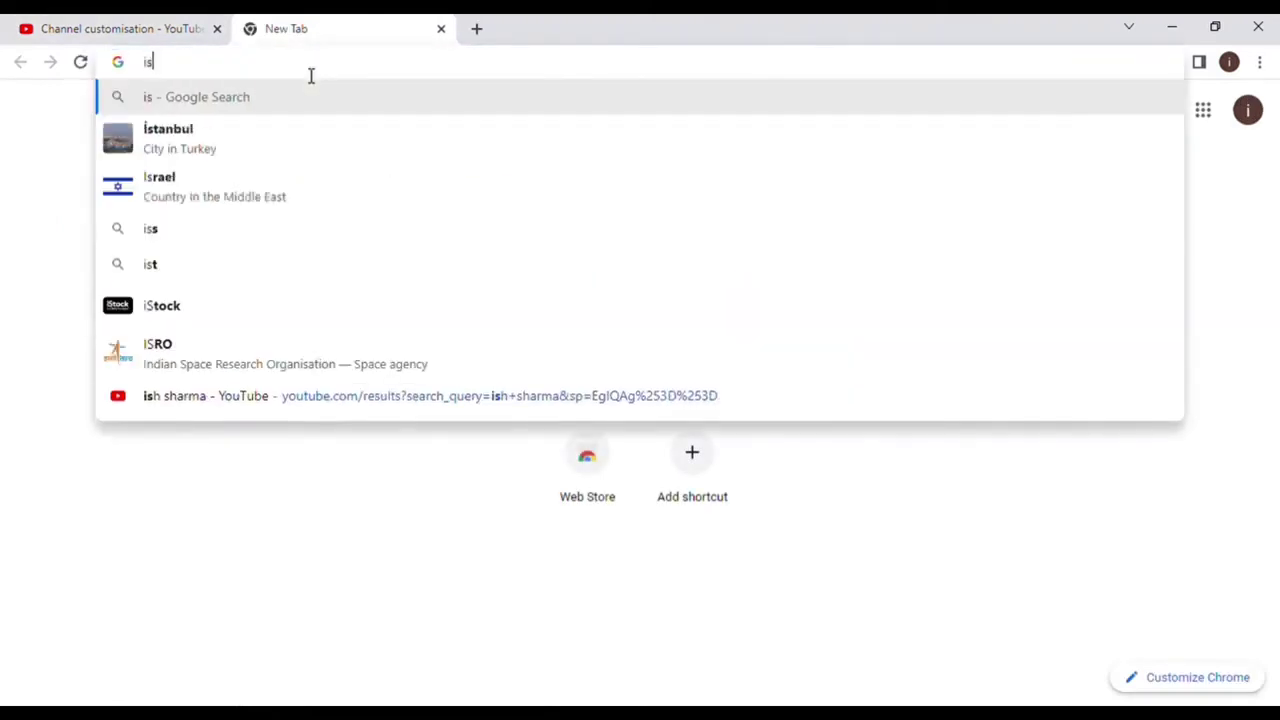
{"action": "key", "text": "BackSpace"}
{"action": "type", "text": "ns"}
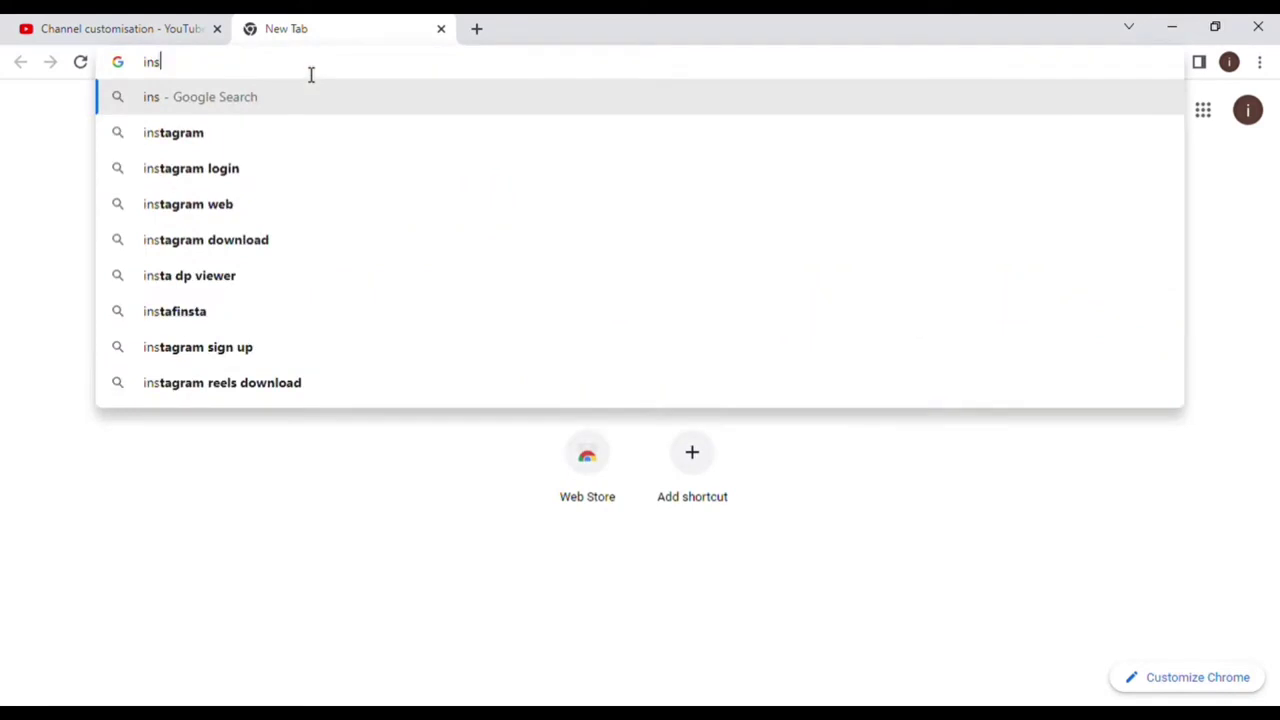
{"action": "left_click", "coordinate": [160, 138]}
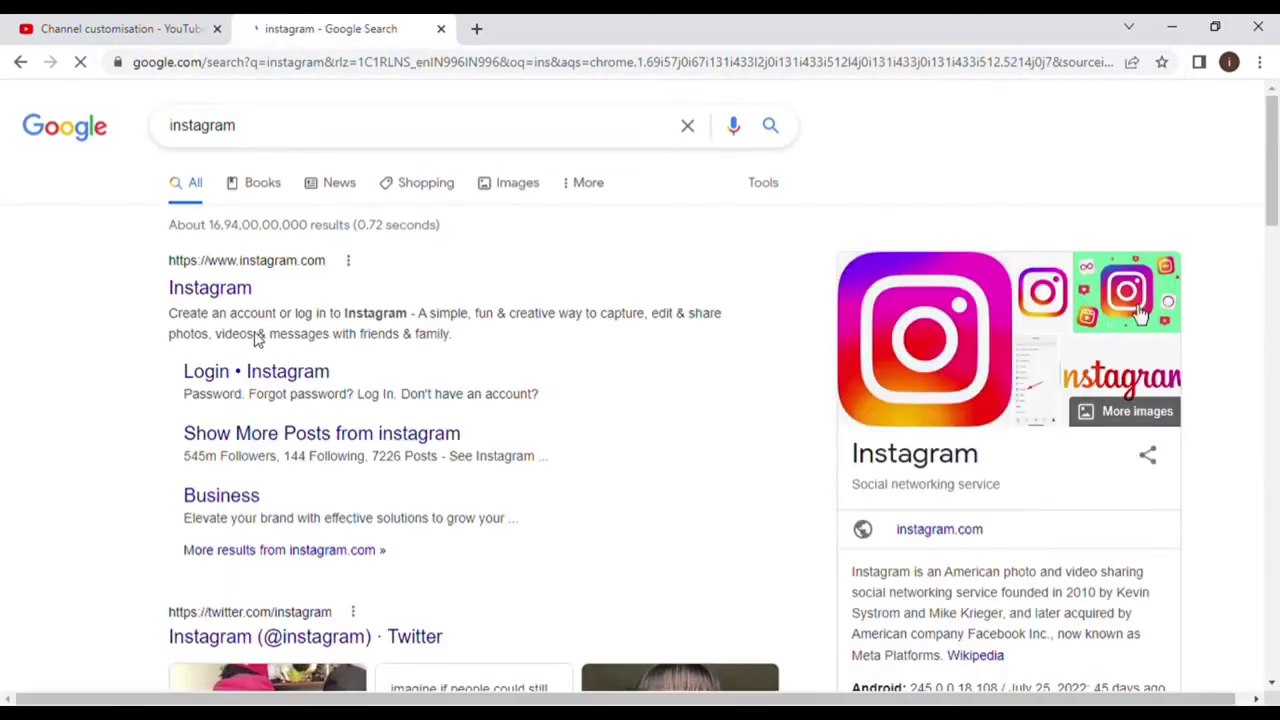
{"action": "left_click", "coordinate": [212, 290]}
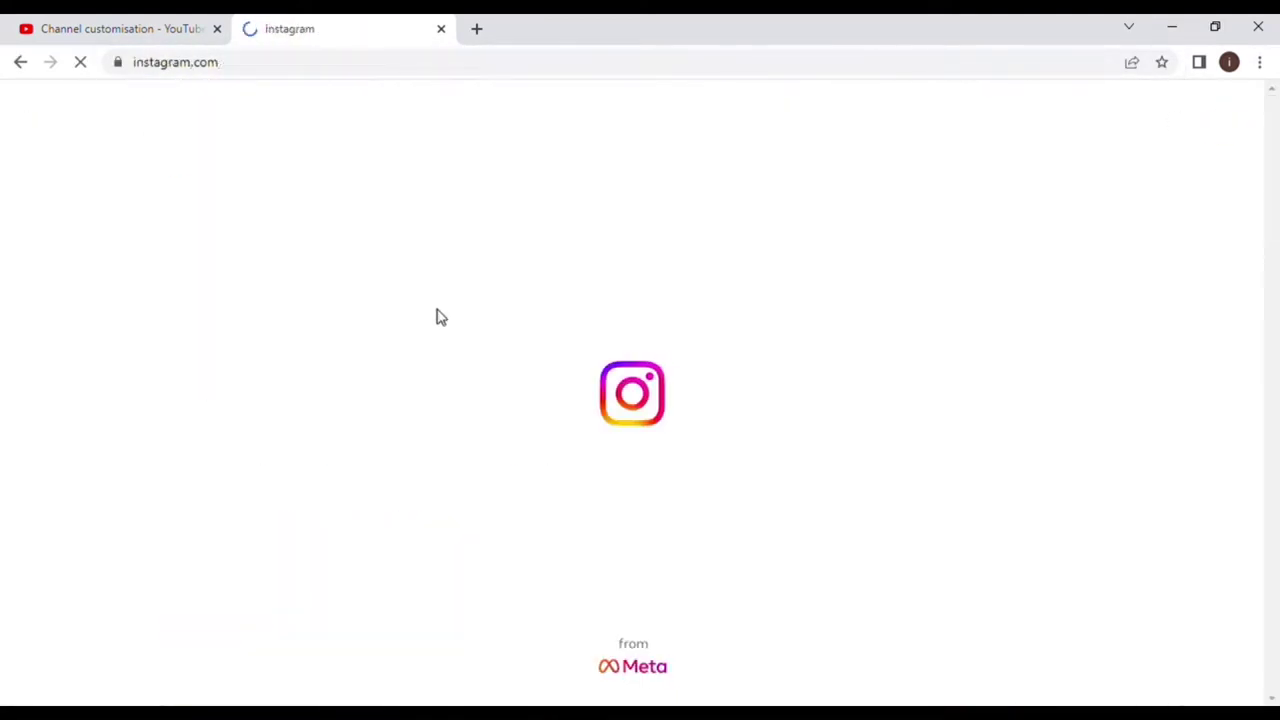
- Open an Instagram profile page by adding a slash and the profile's username to the Instagram site address
{"action": "left_click", "coordinate": [255, 72]}
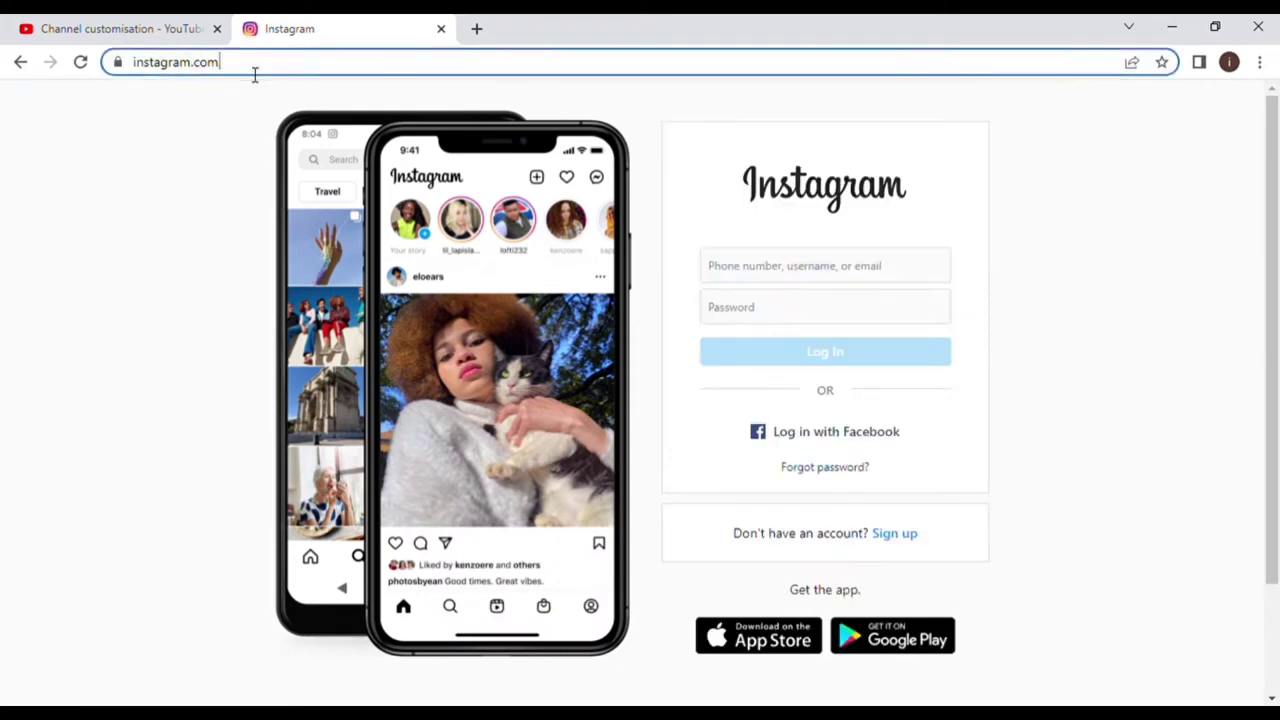
{"action": "left_click", "coordinate": [255, 72]}
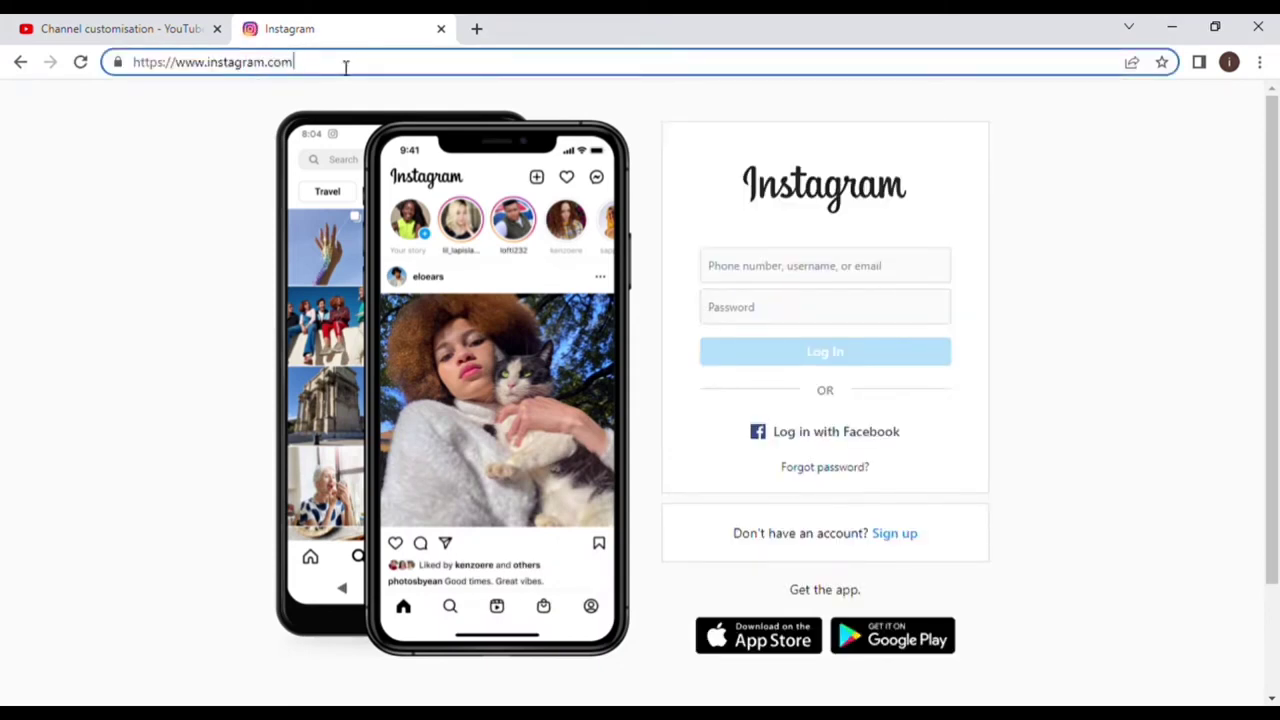
{"action": "type", "text": "?"}
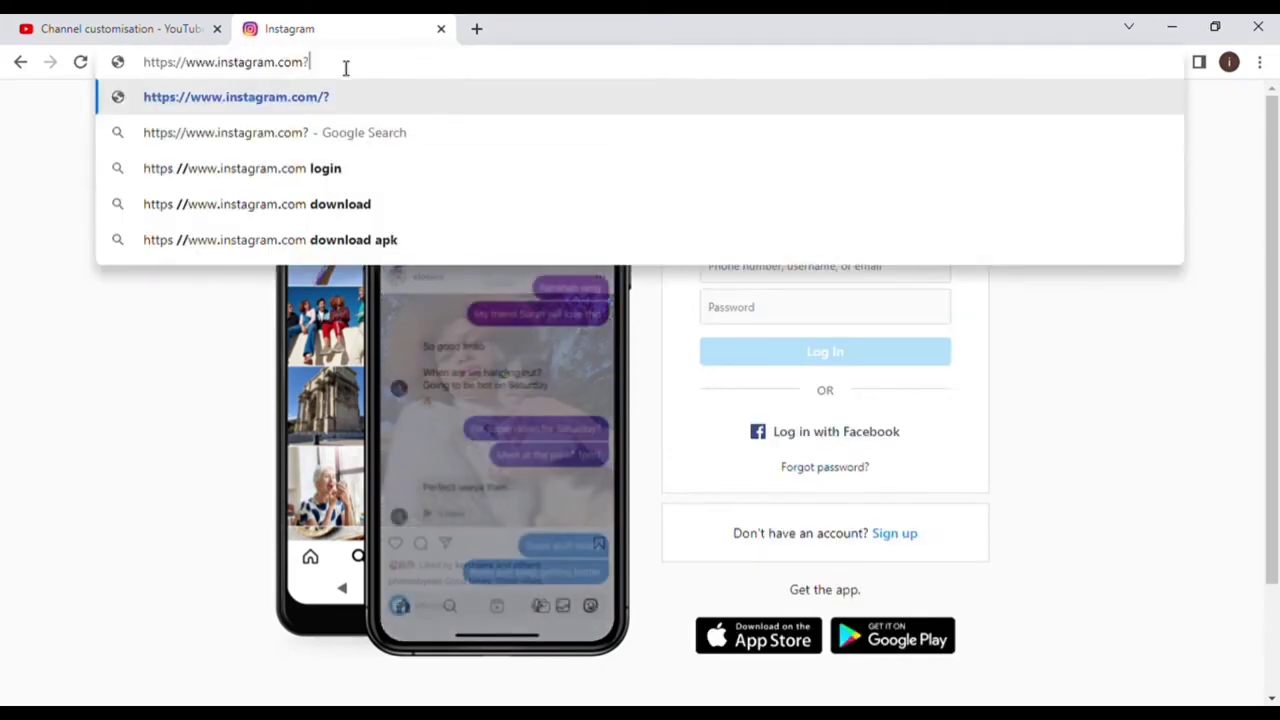
{"action": "key", "text": "BackSpace"}
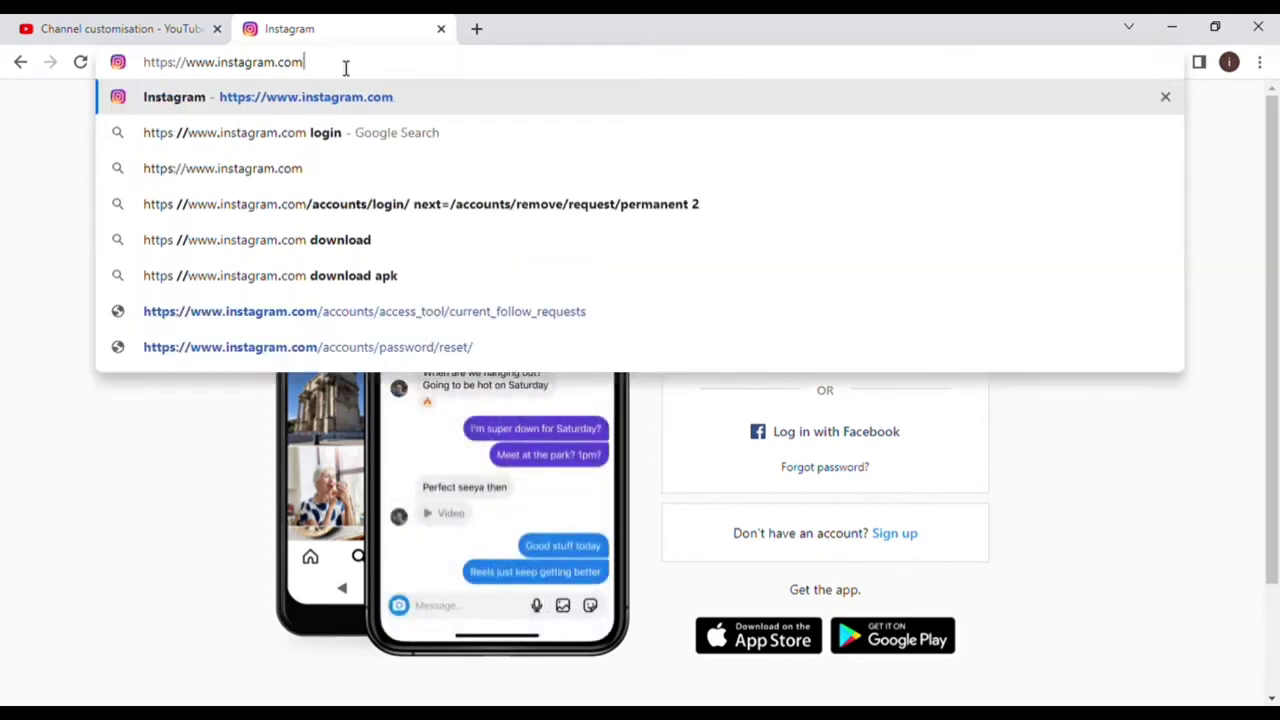
{"action": "type", "text": "/"}
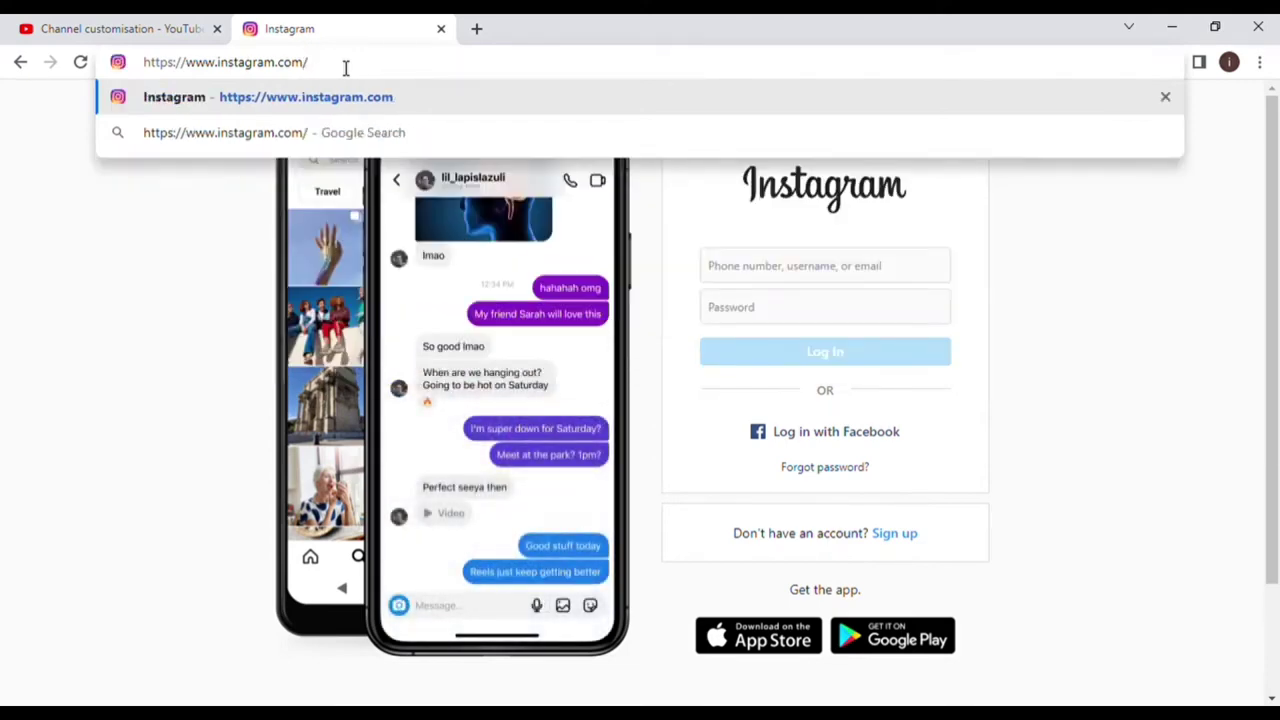
{"action": "type", "text": "ish18"}
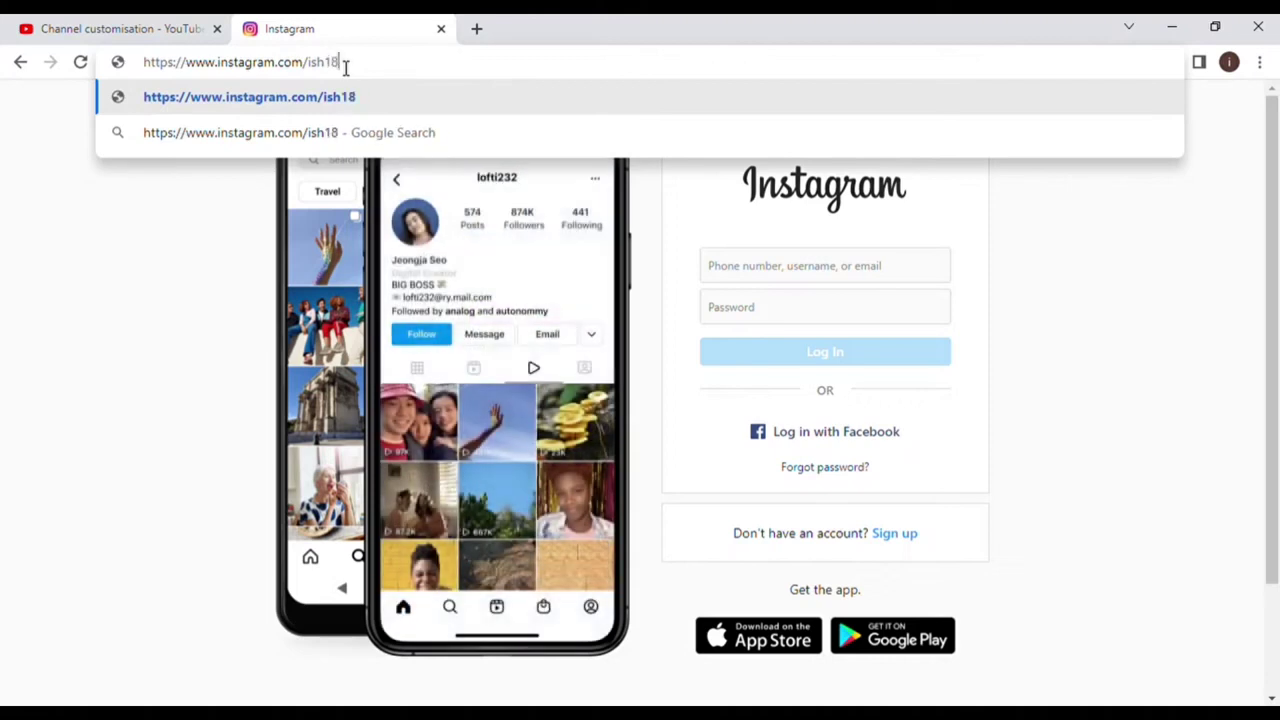
{"action": "type", "text": "8"}
{"action": "key", "text": "Return"}
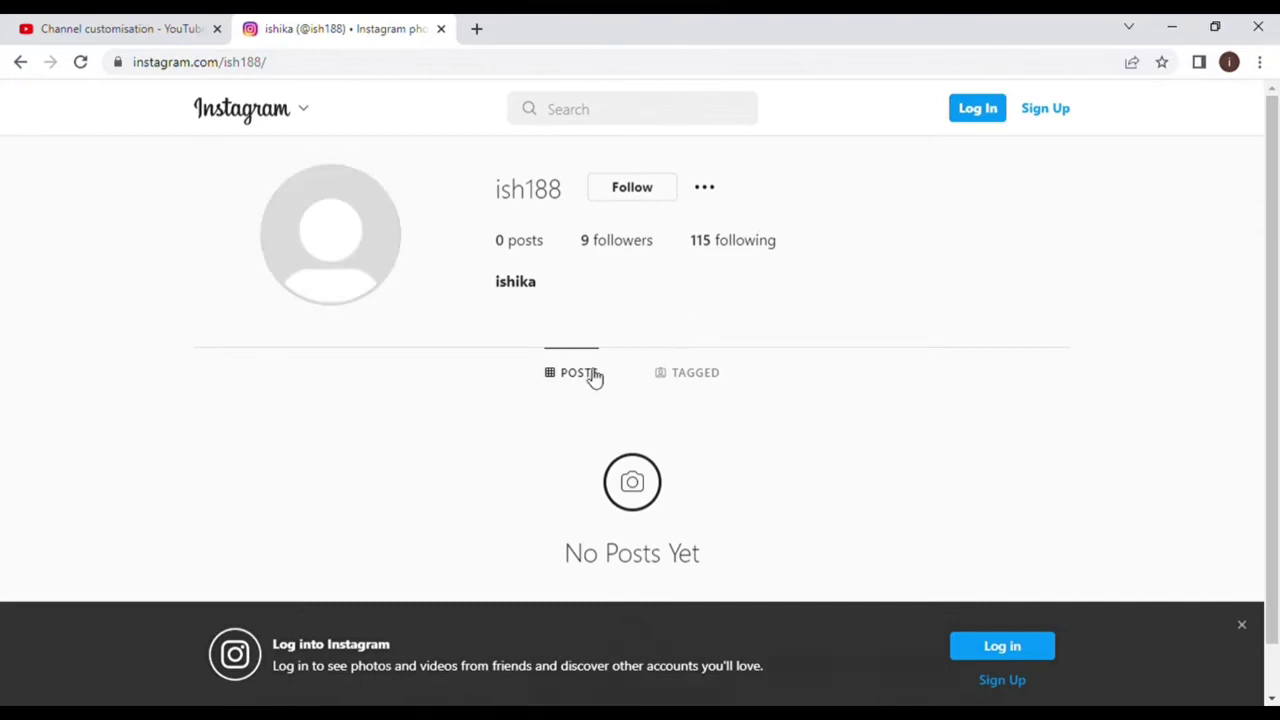
- Correct the username in the profile address by appending another 8 and load that profile page
{"action": "left_click", "coordinate": [297, 66]}
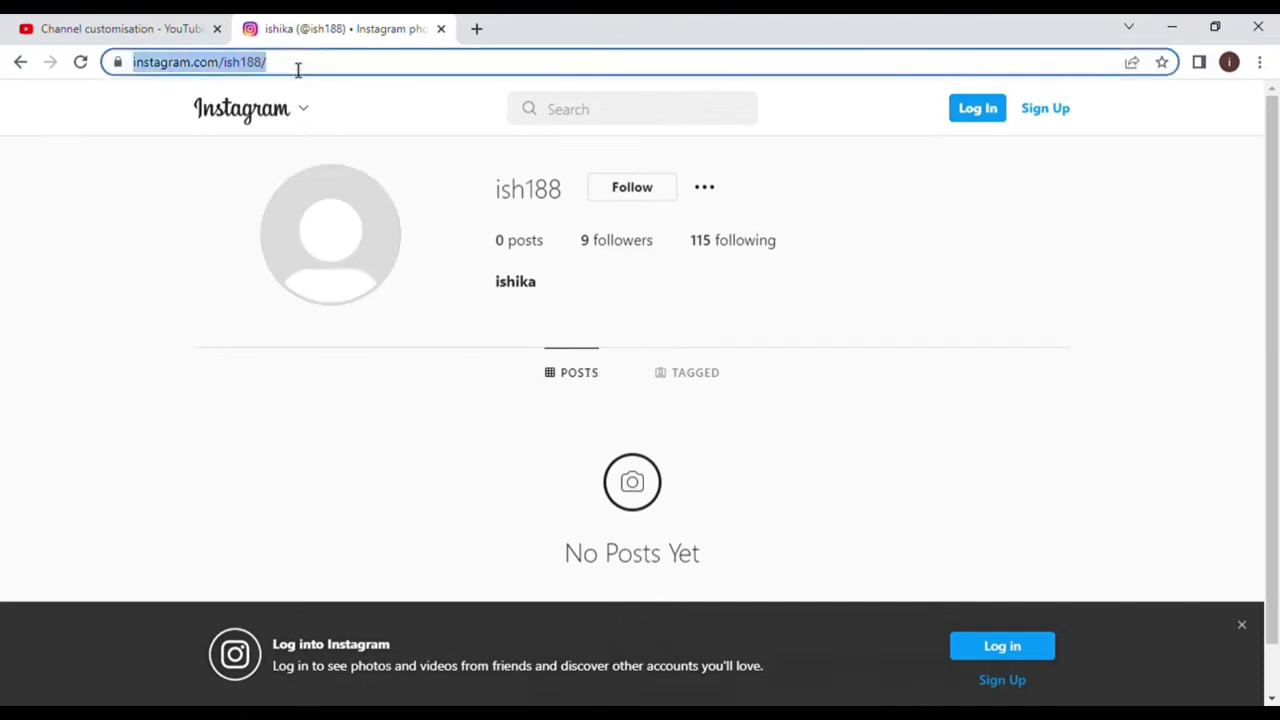
{"action": "left_click", "coordinate": [354, 65]}
{"action": "key", "text": "BackSpace"}
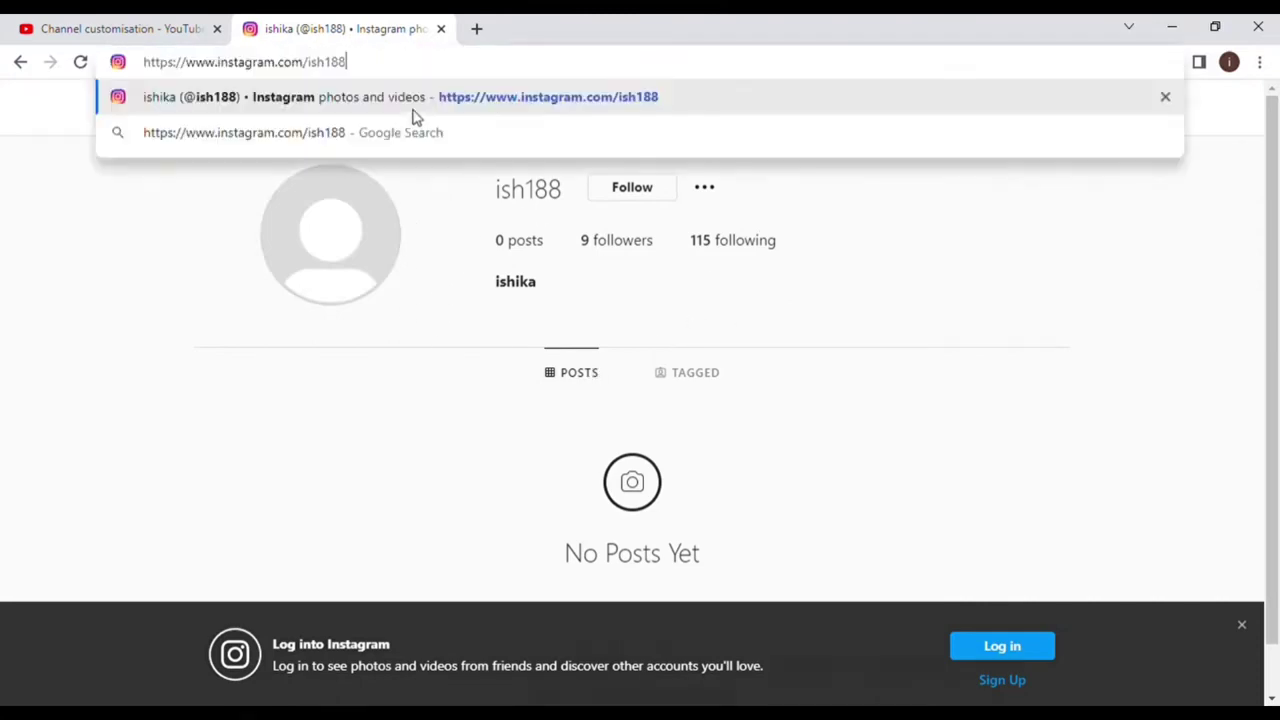
{"action": "type", "text": "8"}
{"action": "key", "text": "Return"}
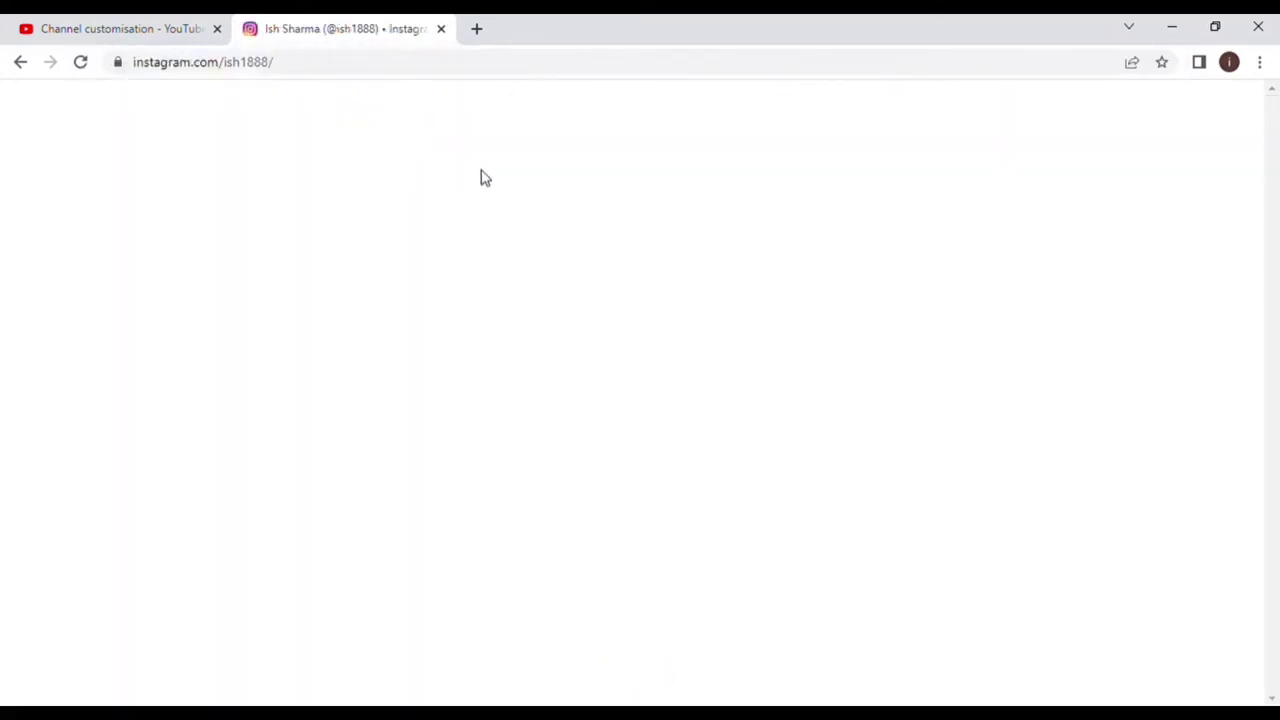
- Copy the Instagram profile's address and enter it as the URL of the ig link in YouTube Studio
{"action": "left_click", "coordinate": [309, 62]}
{"action": "key", "text": "ctrl+c"}
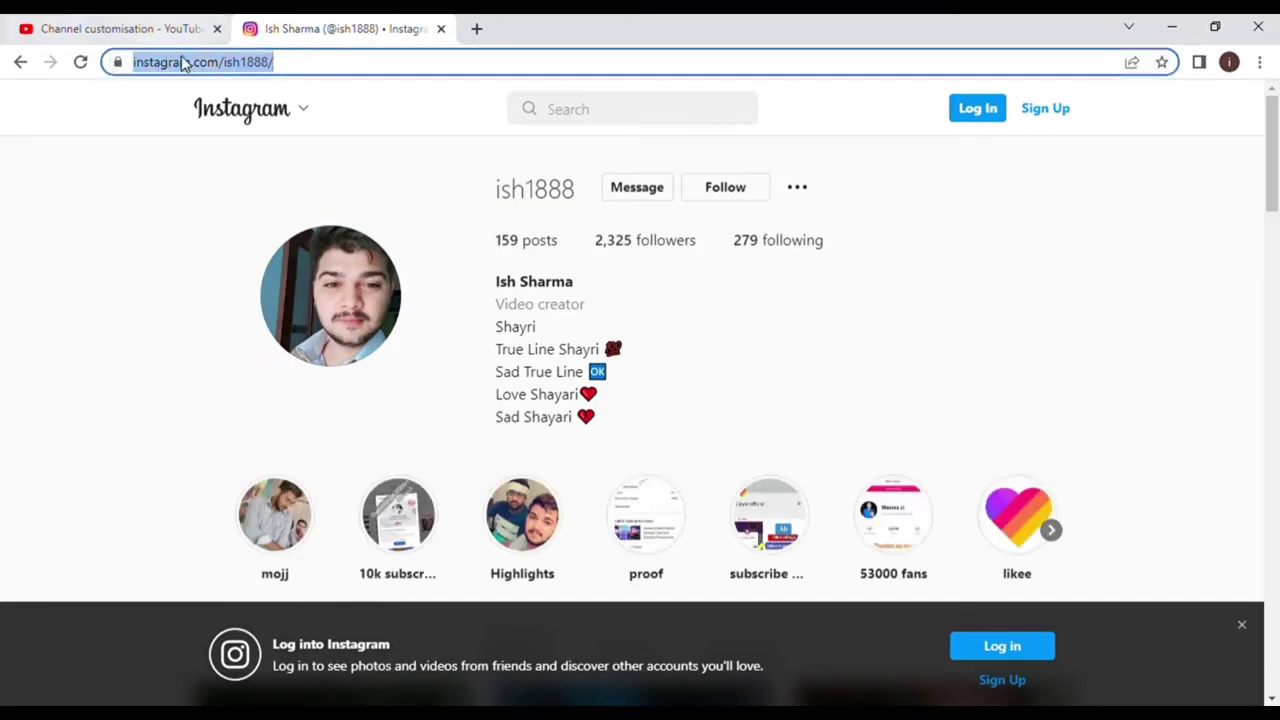
{"action": "left_click", "coordinate": [163, 30]}
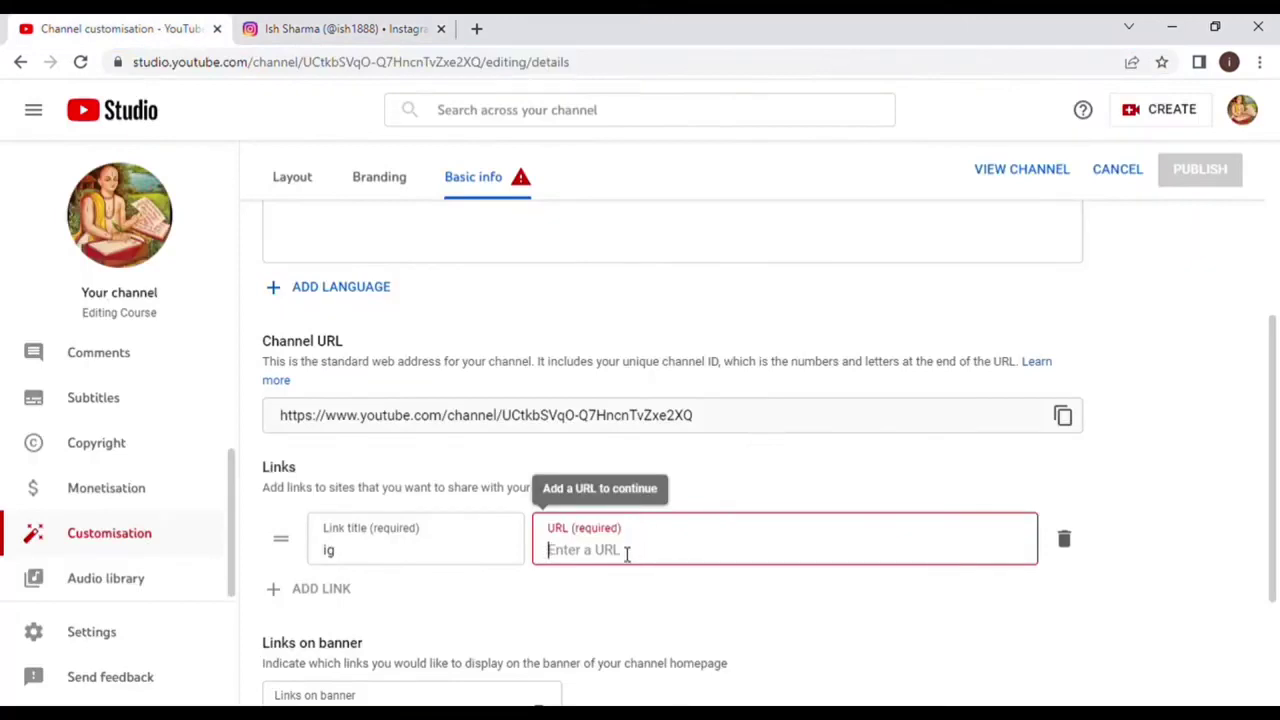
{"action": "key", "text": "ctrl+v"}
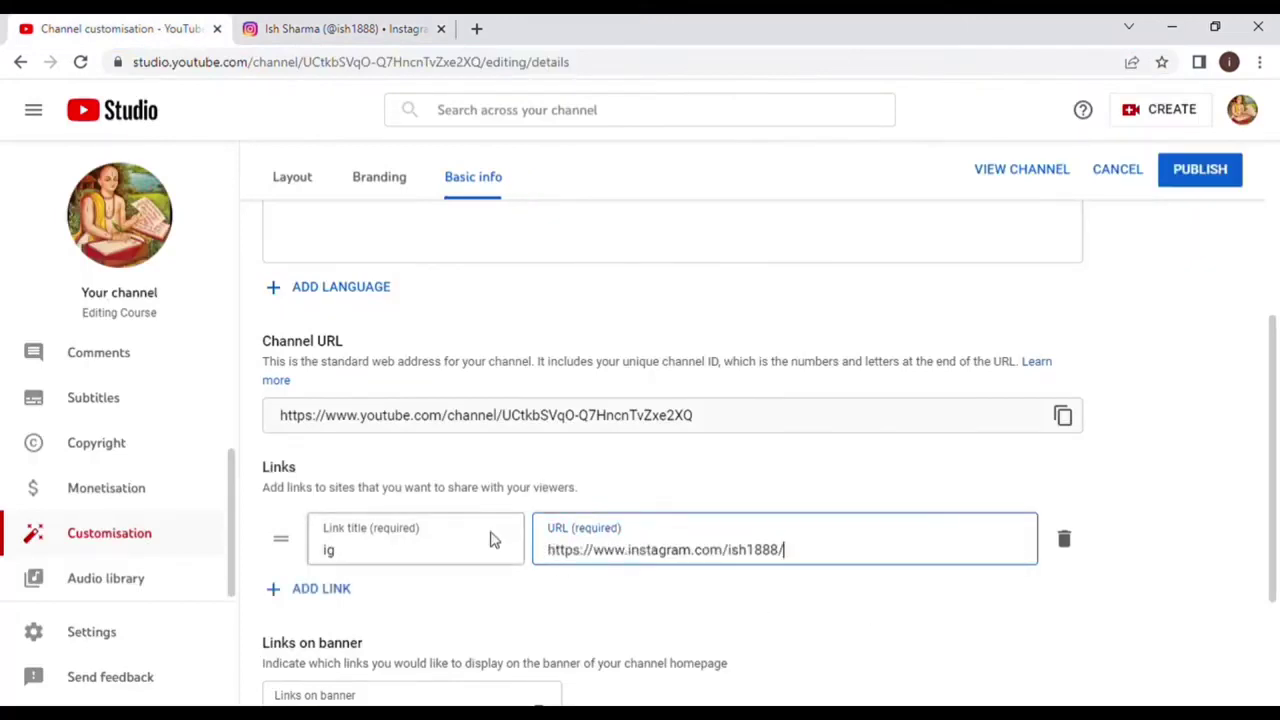
- Add a second link row below the ig link and delete it while it is still blank
{"action": "scroll", "coordinate": [437, 589], "scroll_direction": "down", "scroll_amount": 1}
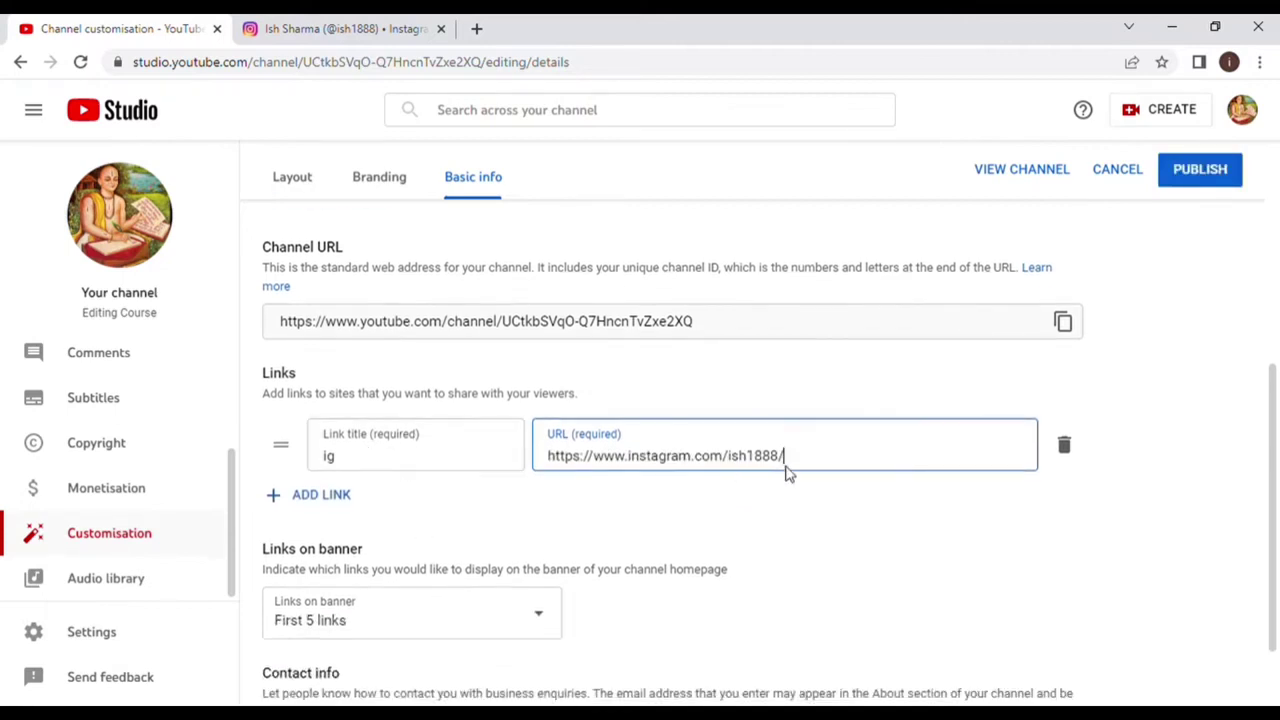
{"action": "left_click", "coordinate": [322, 496]}
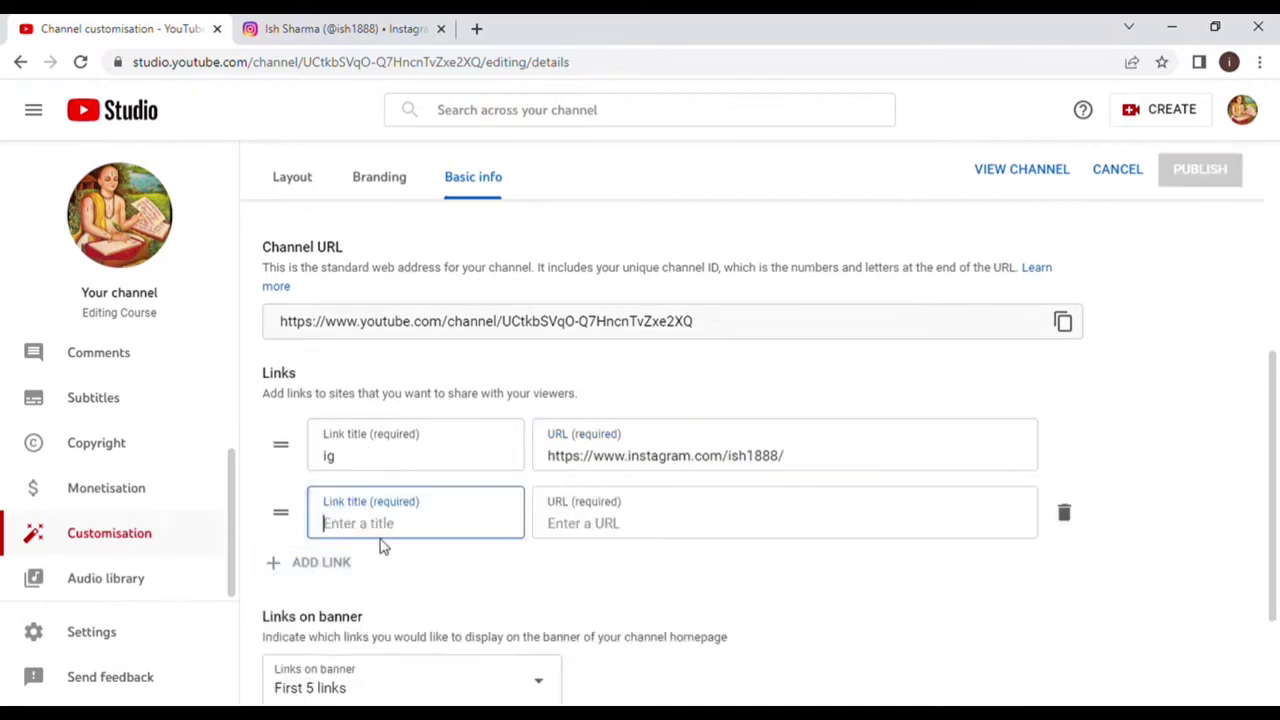
{"action": "scroll", "coordinate": [381, 546], "scroll_direction": "down", "scroll_amount": 2}
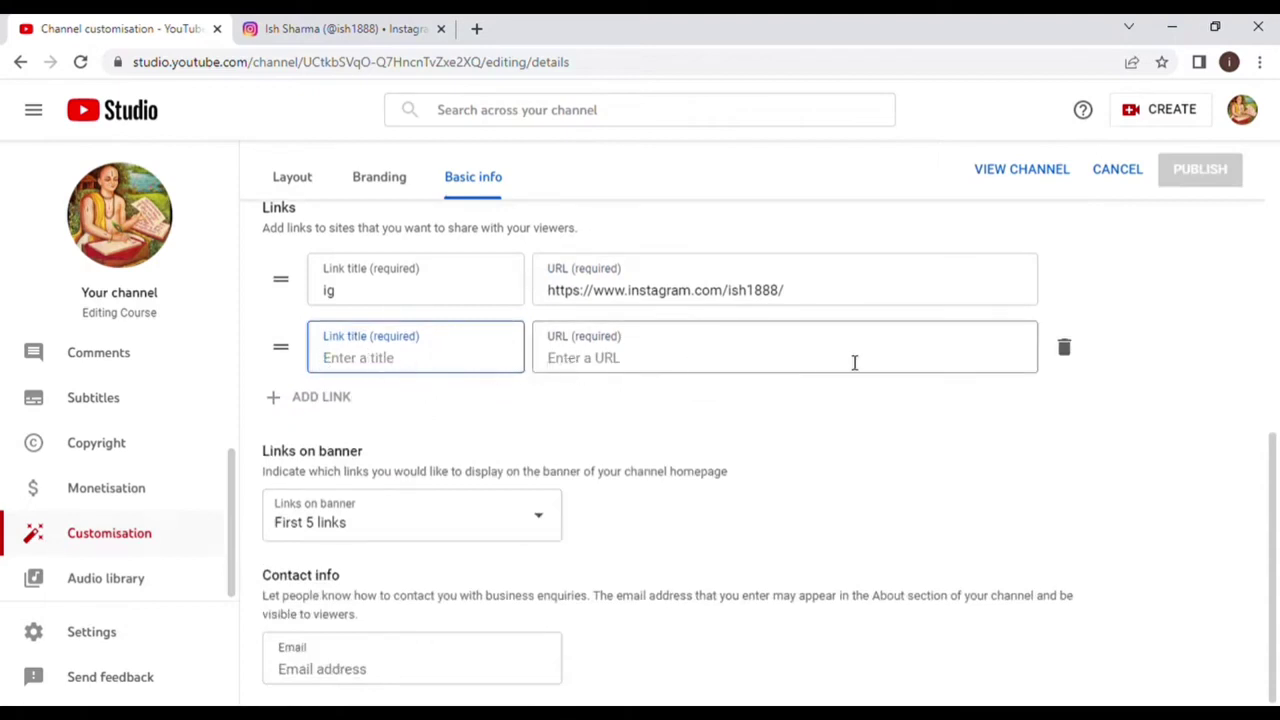
{"action": "left_click", "coordinate": [368, 401]}
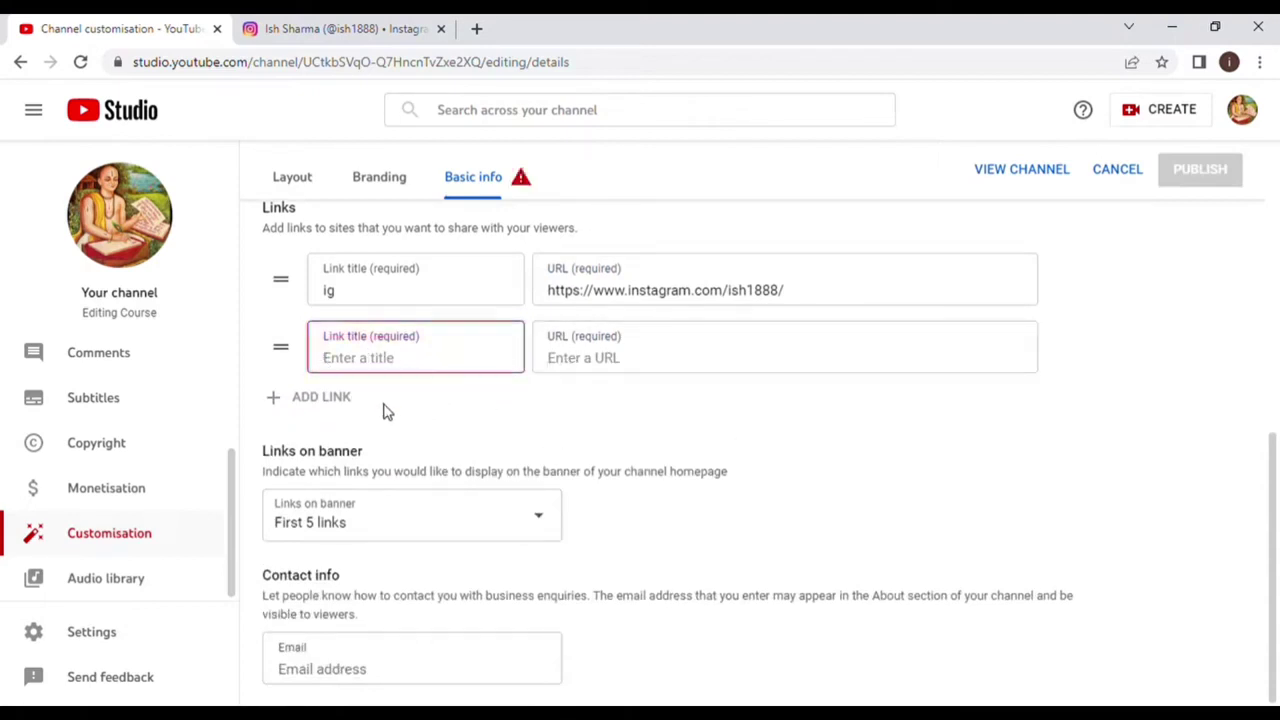
{"action": "left_click", "coordinate": [575, 370]}
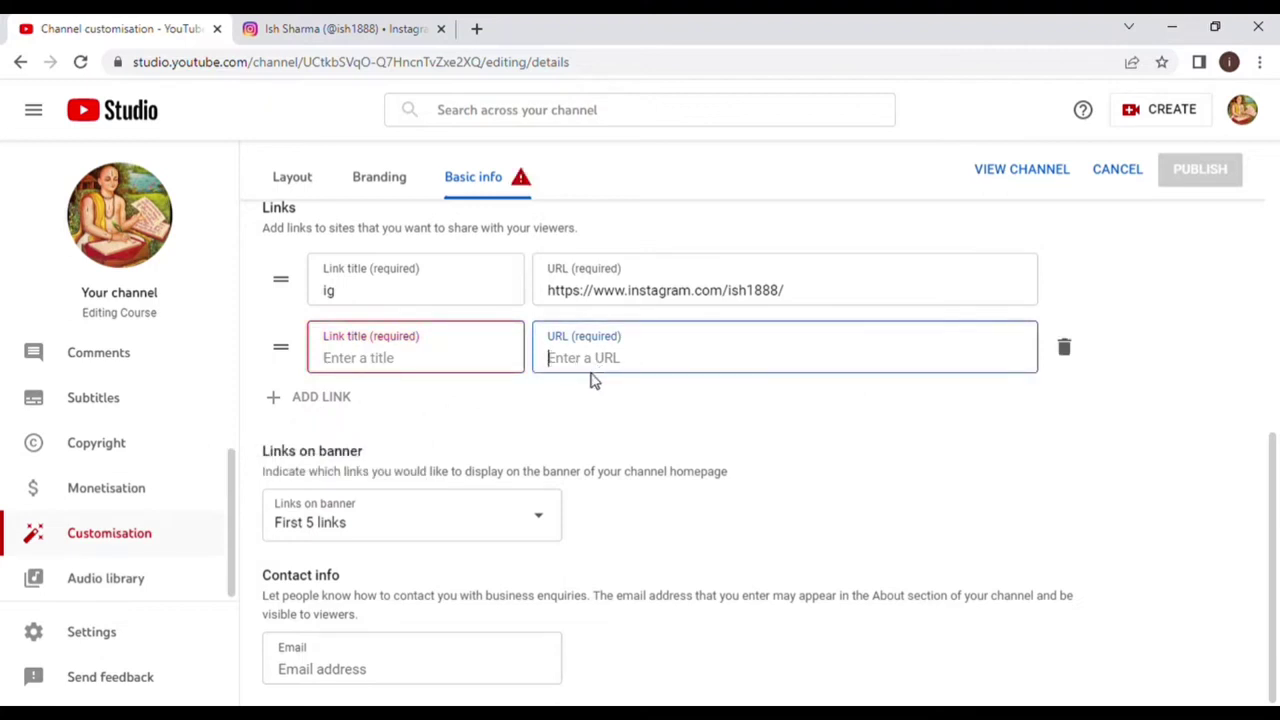
{"action": "left_click", "coordinate": [415, 372]}
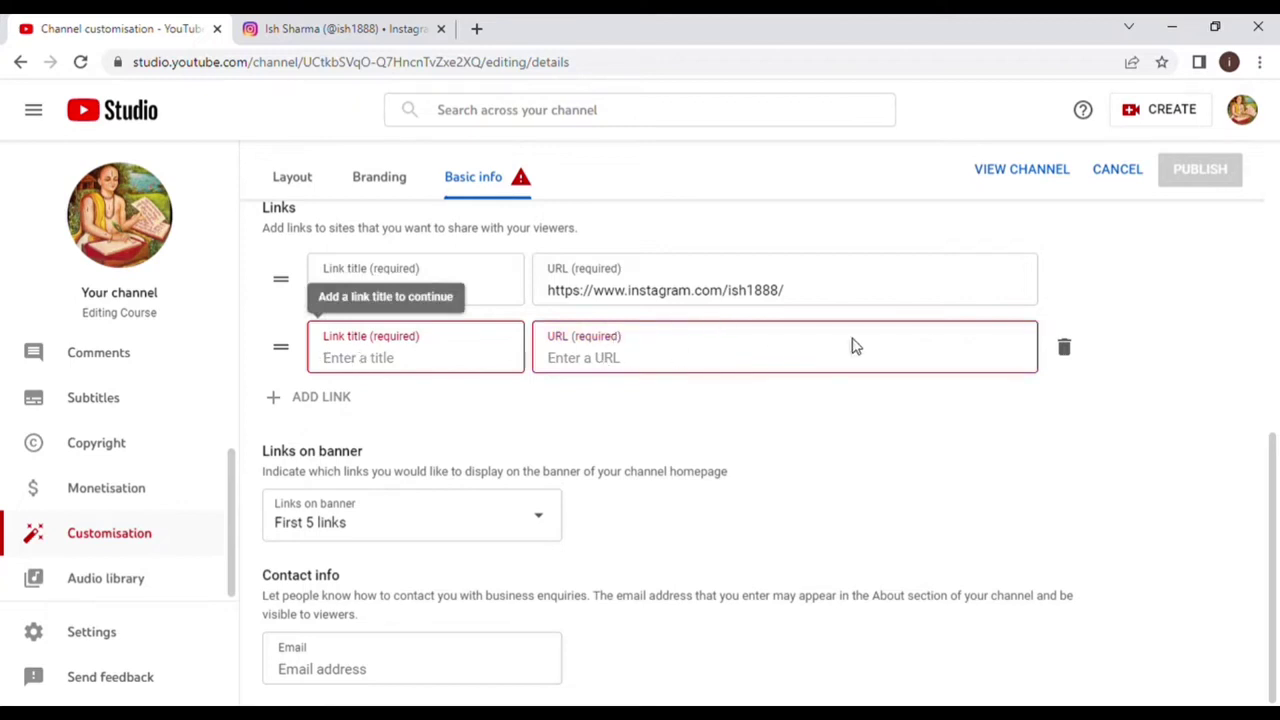
{"action": "left_click", "coordinate": [1065, 350]}
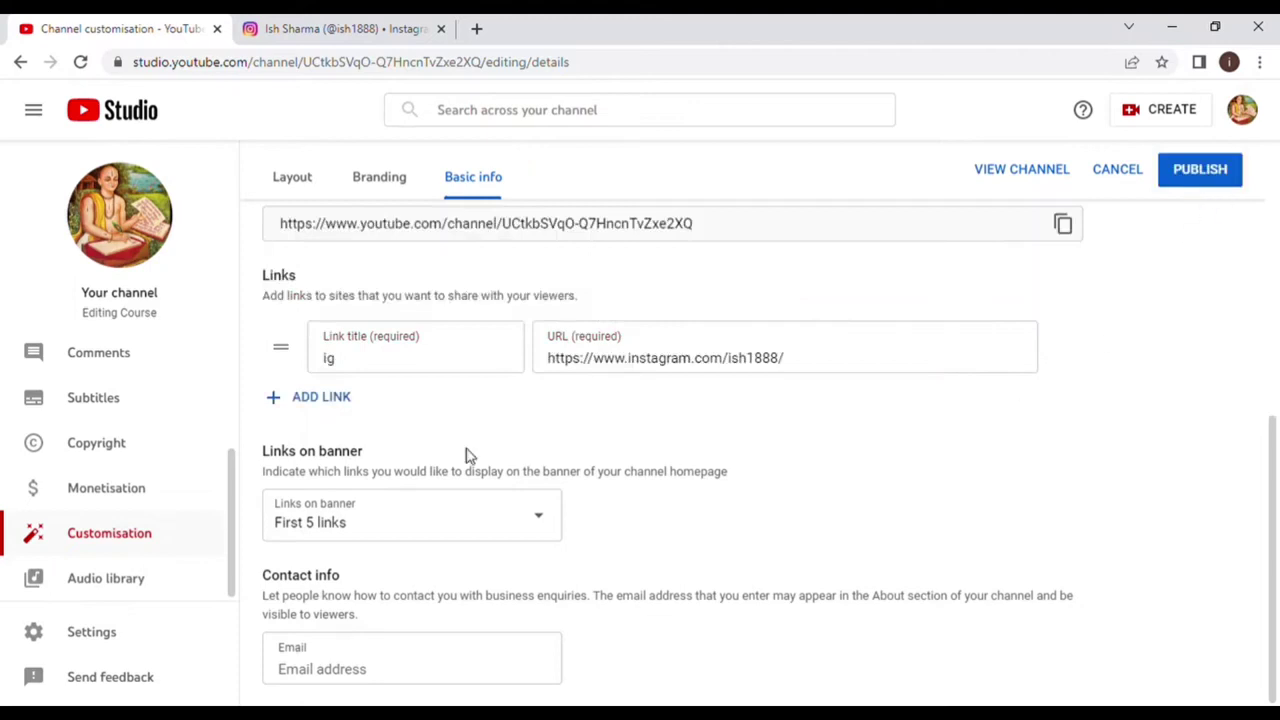
- Examine the choices for links on the banner and the contact info section with its email field
{"action": "left_click", "coordinate": [406, 537]}
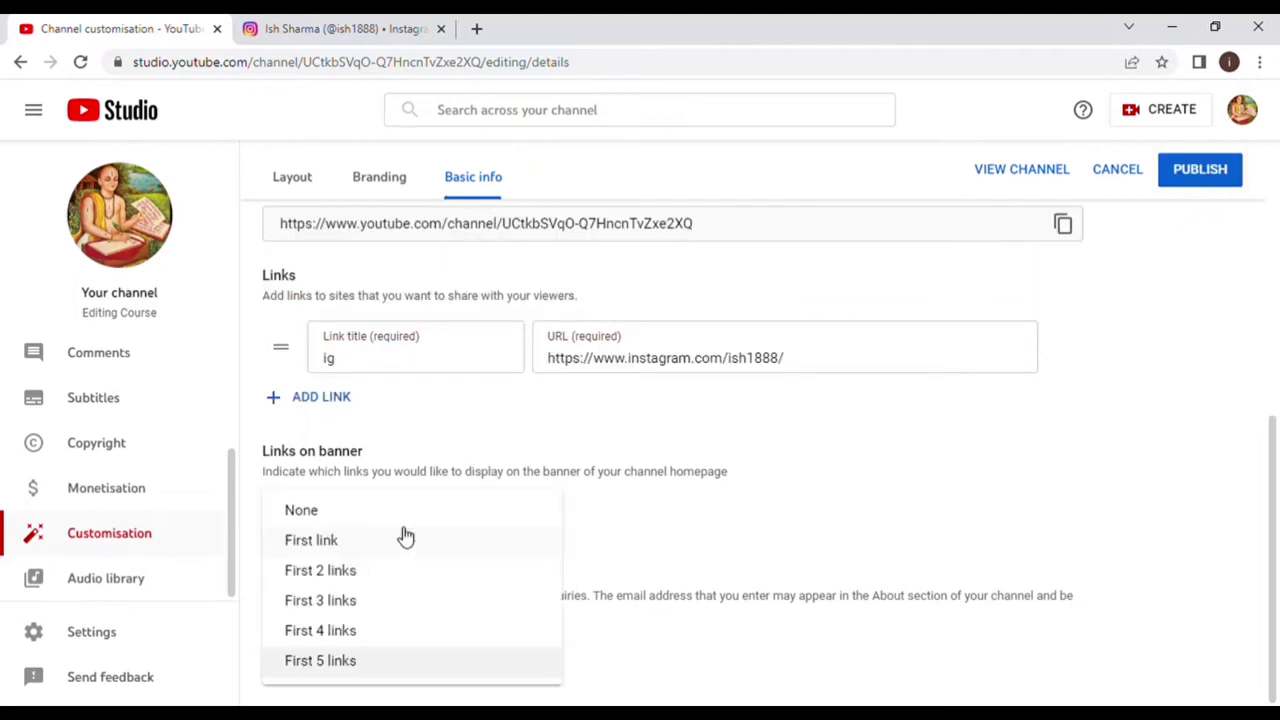
{"action": "left_click", "coordinate": [636, 470]}
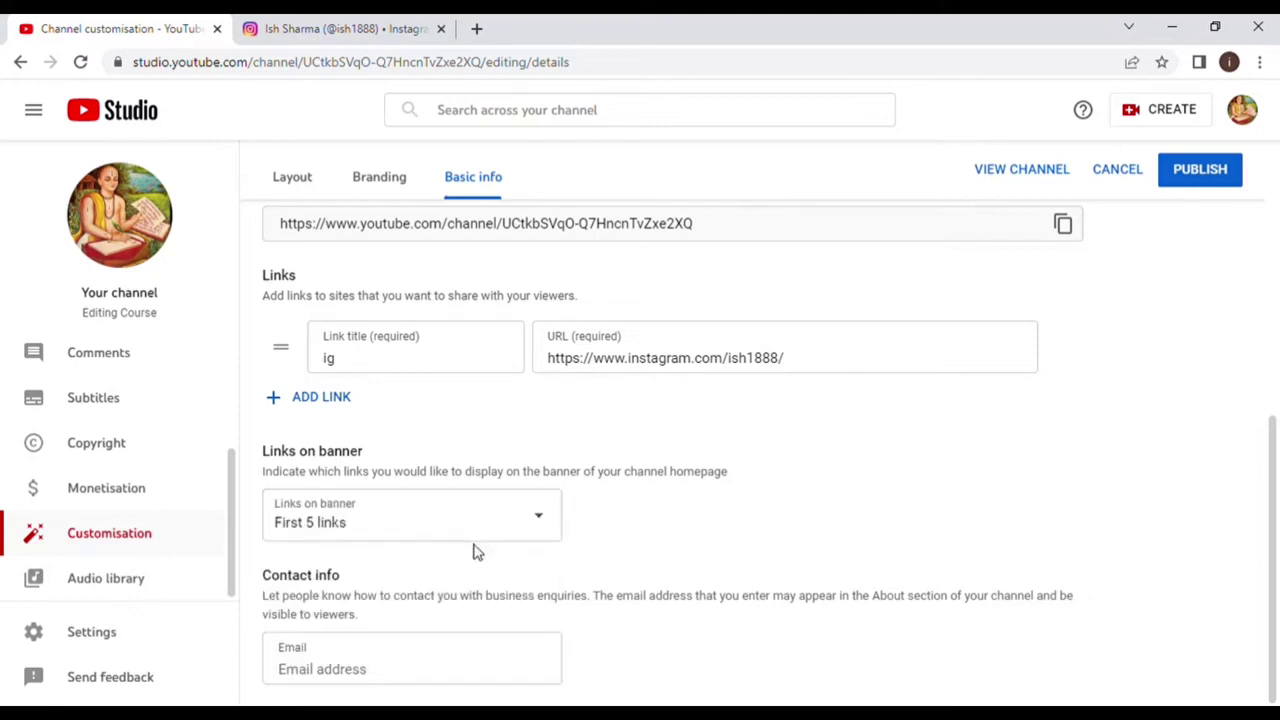
{"action": "left_click", "coordinate": [355, 527]}
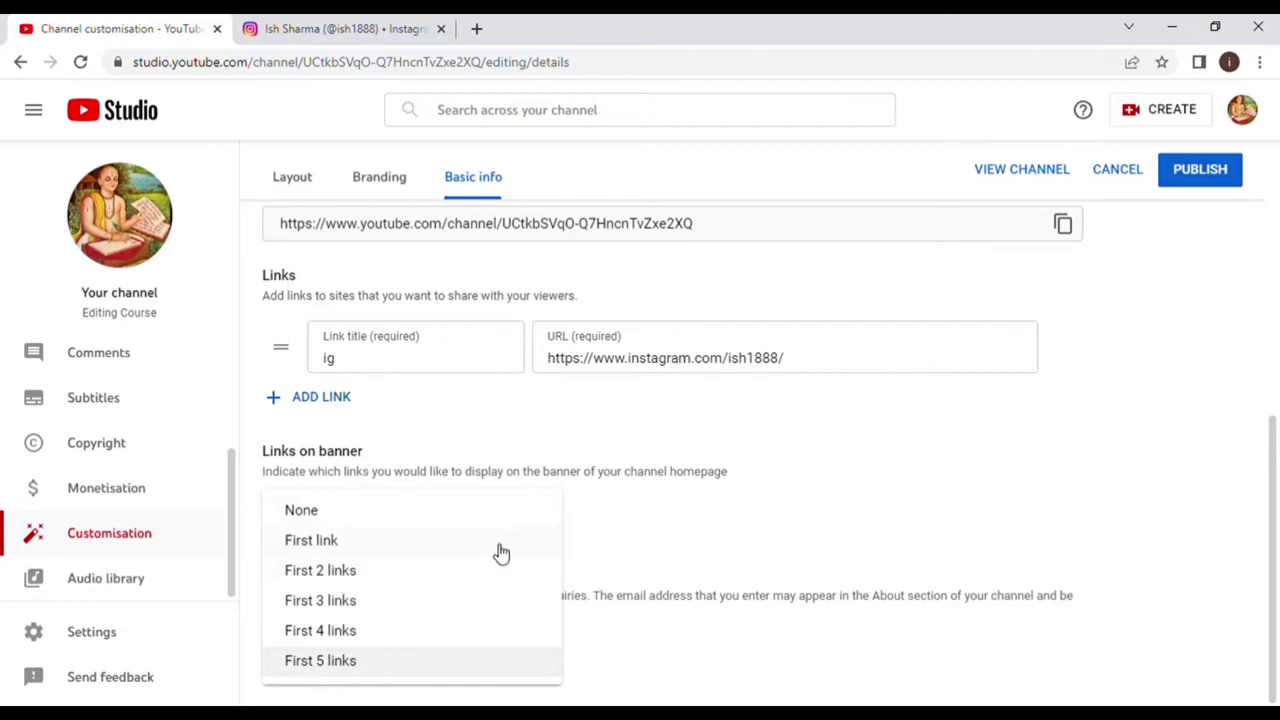
{"action": "left_click", "coordinate": [637, 428]}
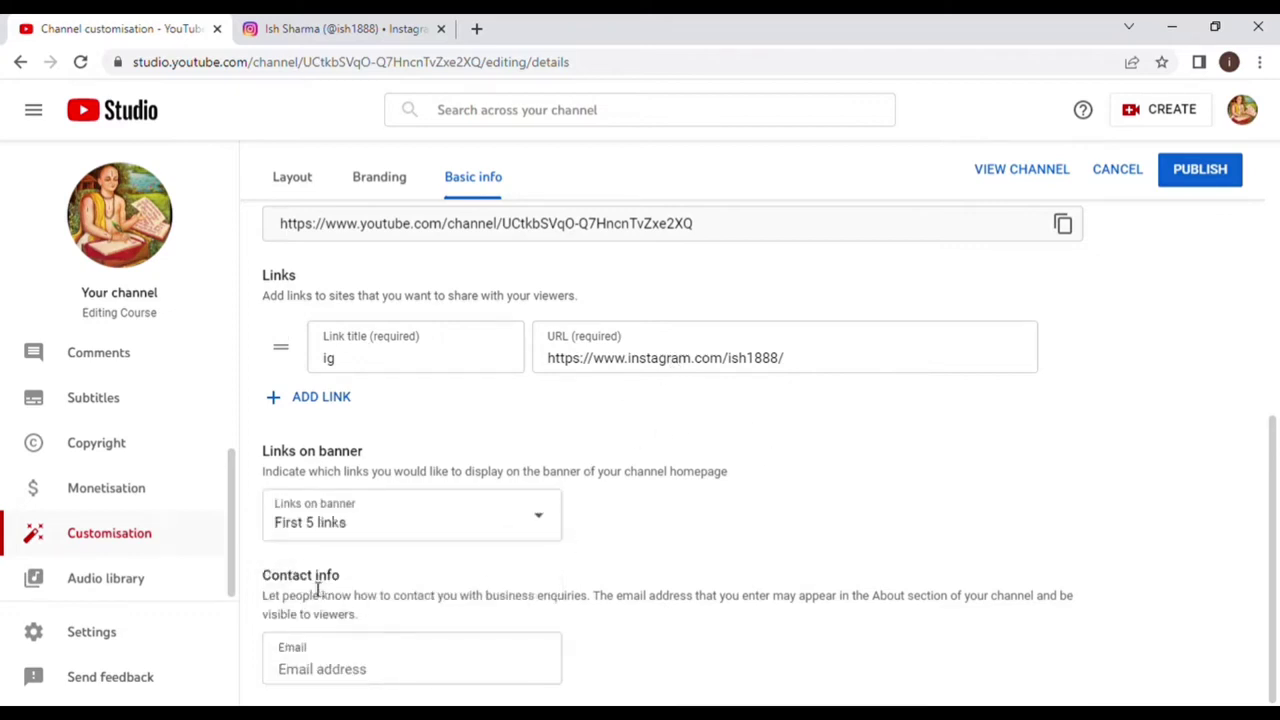
{"action": "left_click_drag", "start_coordinate": [270, 575], "coordinate": [444, 623]}
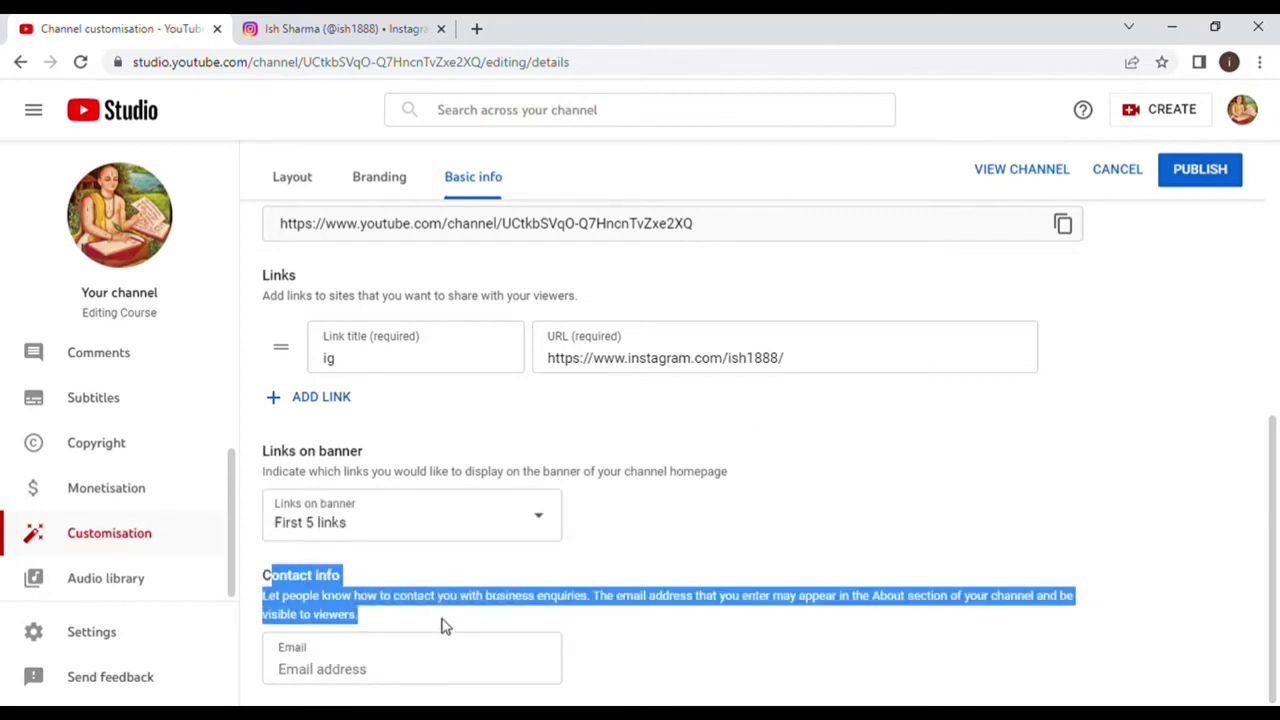
{"action": "left_click", "coordinate": [442, 624]}
{"action": "left_click", "coordinate": [404, 672]}
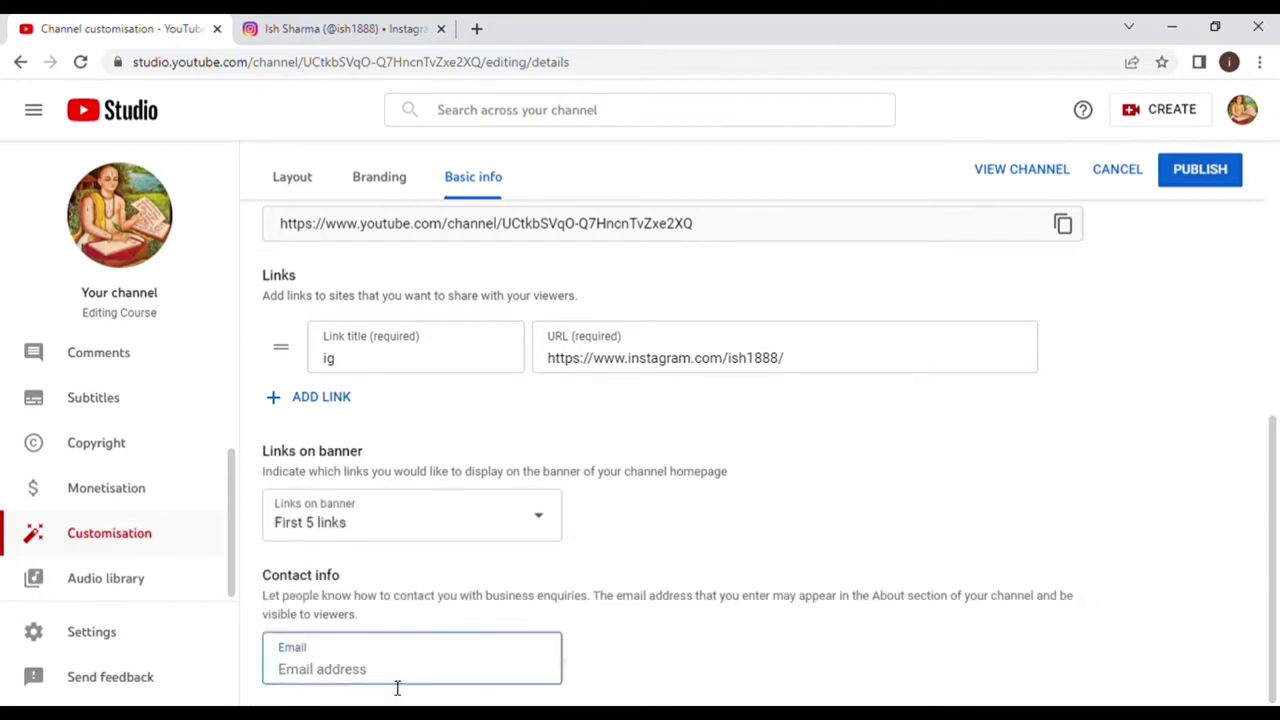
- Review the channel name, description, channel URL and links filled in under the basic info
{"action": "scroll", "coordinate": [525, 681], "scroll_direction": "up", "scroll_amount": 4}
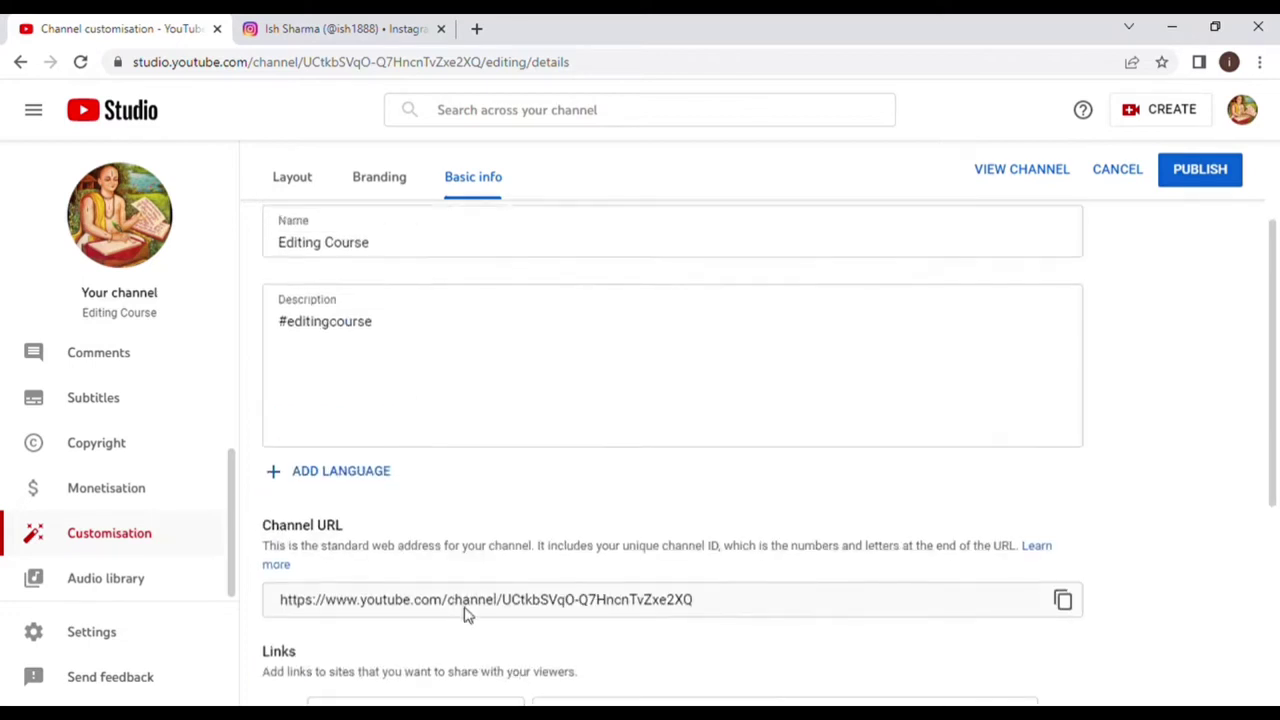
{"action": "left_click", "coordinate": [422, 402]}
{"action": "scroll", "coordinate": [598, 383], "scroll_direction": "up", "scroll_amount": 2}
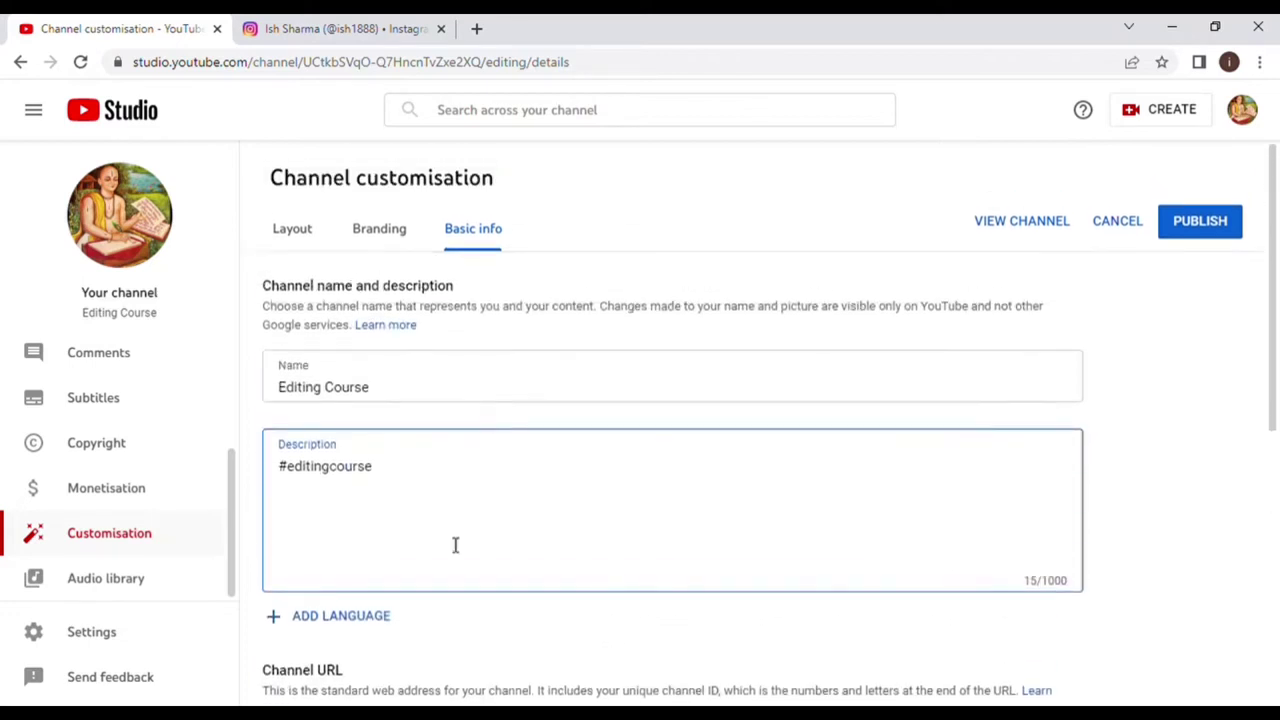
{"action": "scroll", "coordinate": [612, 538], "scroll_direction": "down", "scroll_amount": 1}
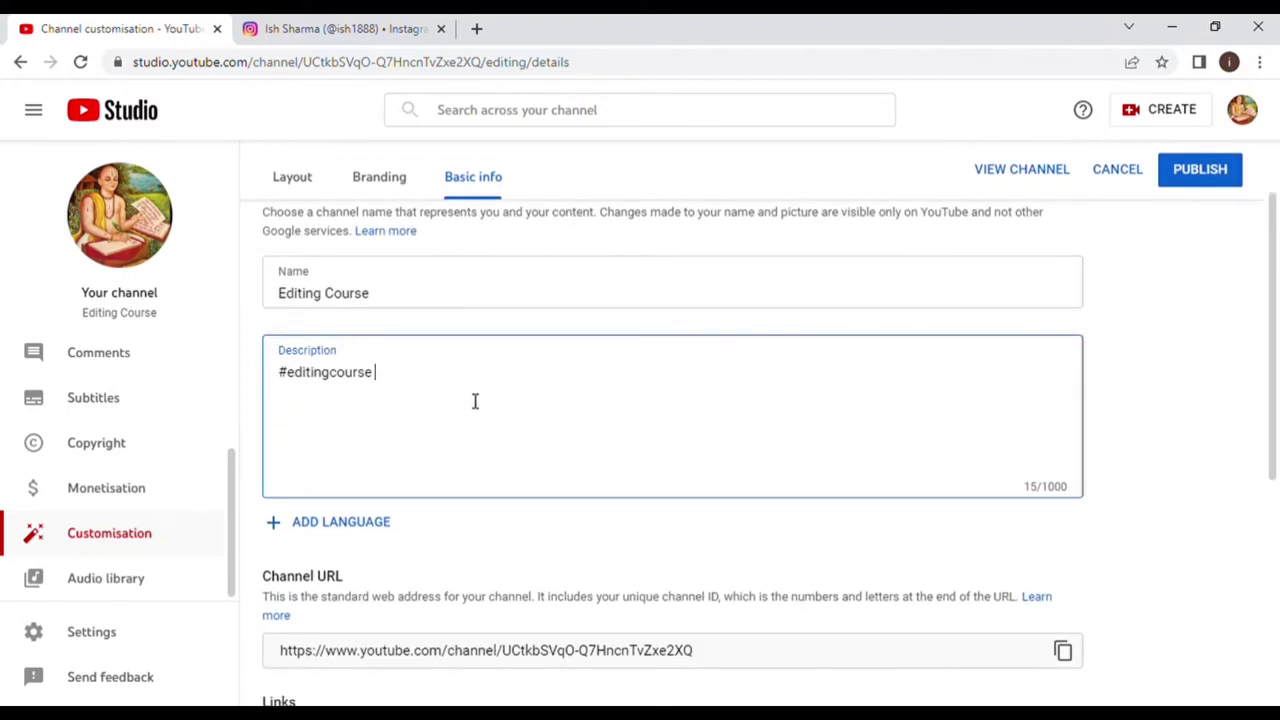
{"action": "scroll", "coordinate": [478, 405], "scroll_direction": "down", "scroll_amount": 2}
{"action": "scroll", "coordinate": [500, 390], "scroll_direction": "up", "scroll_amount": 2}
{"action": "scroll", "coordinate": [400, 461], "scroll_direction": "down", "scroll_amount": 1}
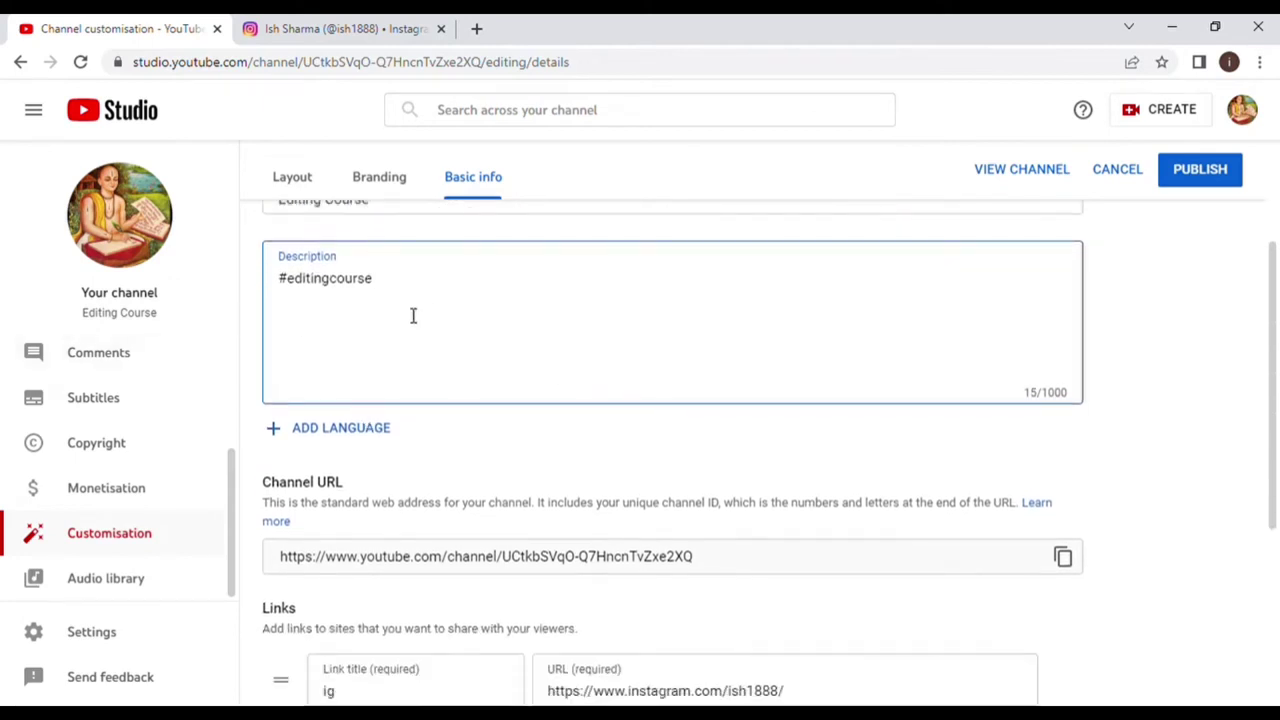
{"action": "scroll", "coordinate": [453, 401], "scroll_direction": "down", "scroll_amount": 2}
{"action": "scroll", "coordinate": [457, 385], "scroll_direction": "up", "scroll_amount": 3}
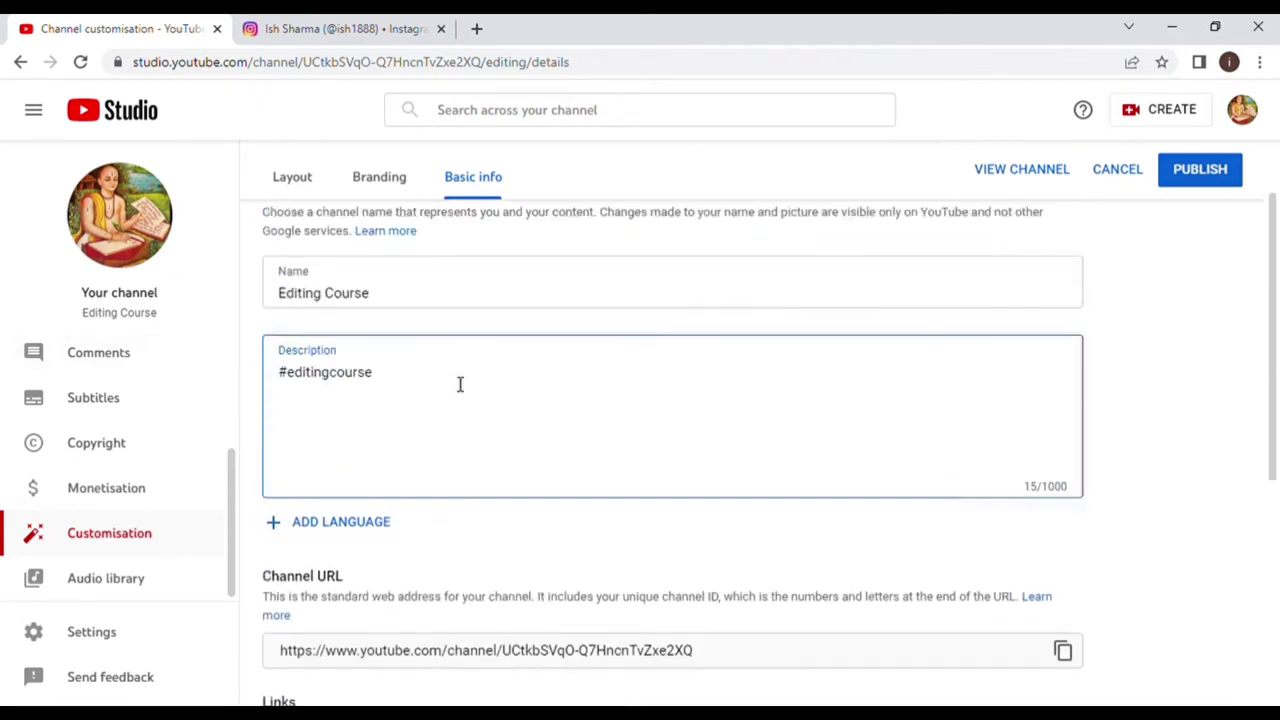
- Open the Branding section and examine the profile picture, banner image and video watermark settings
{"action": "left_click", "coordinate": [383, 184]}
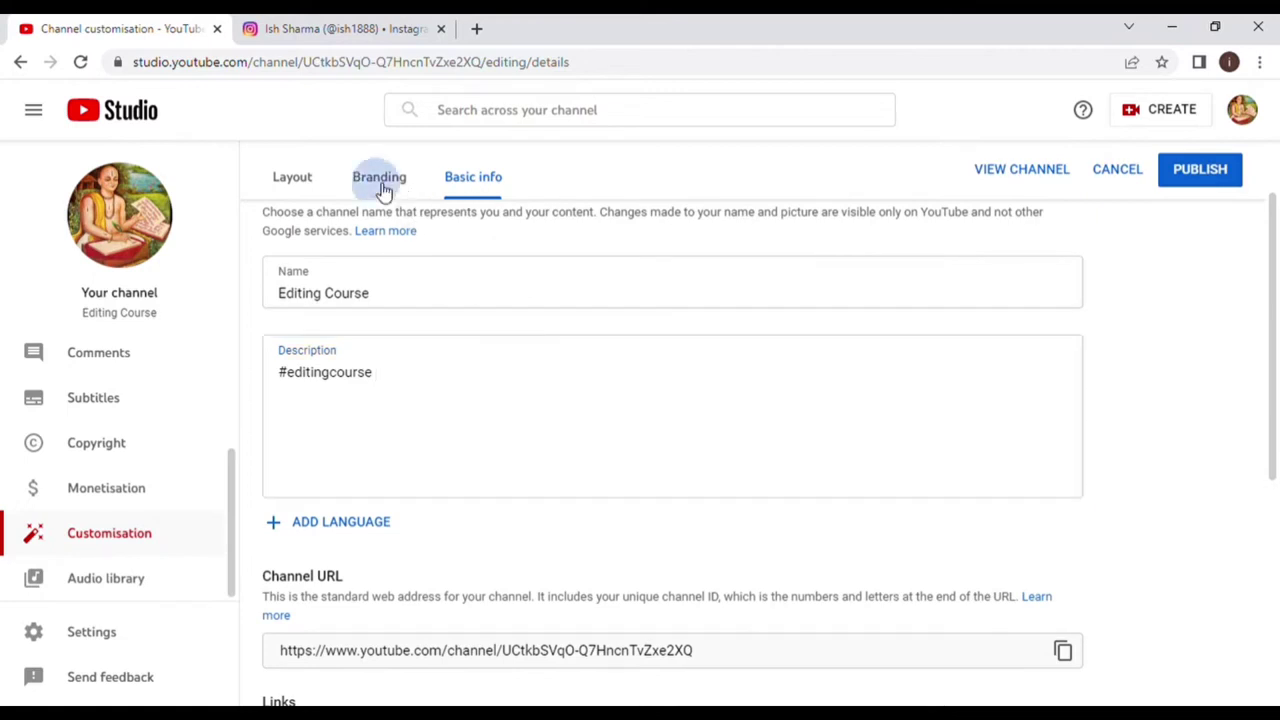
{"action": "scroll", "coordinate": [586, 383], "scroll_direction": "up", "scroll_amount": 2}
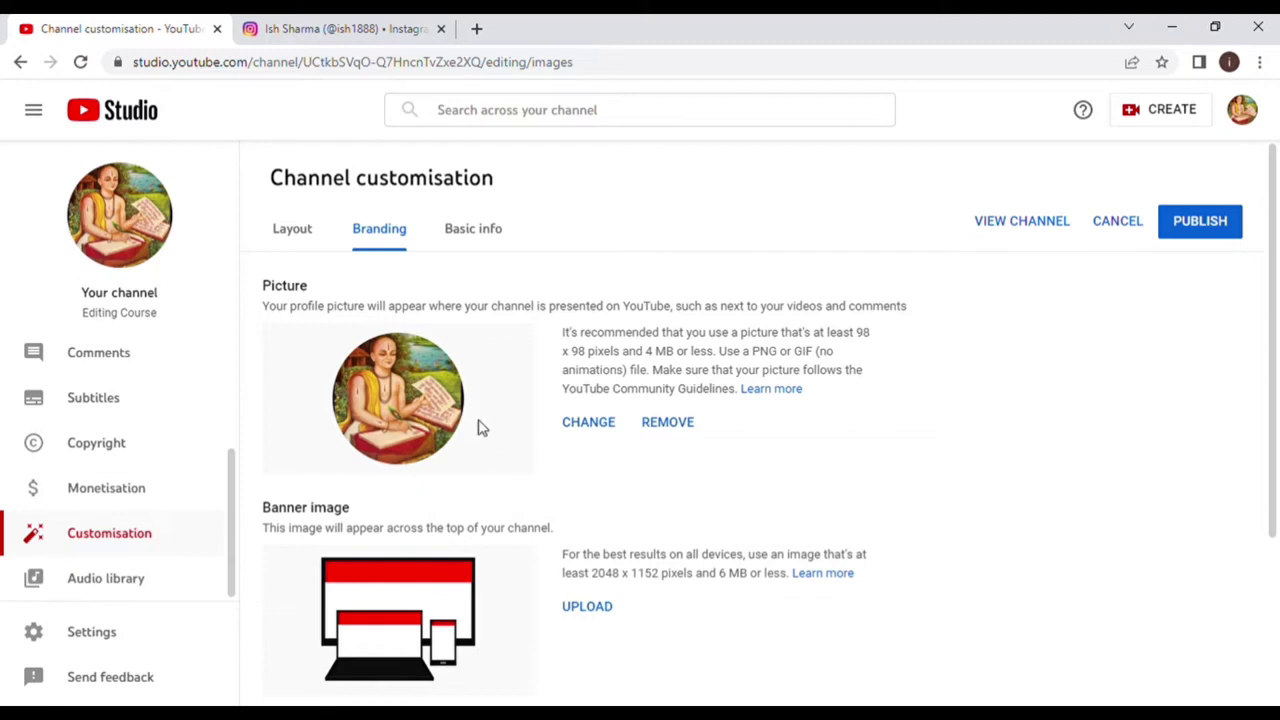
{"action": "left_click", "coordinate": [597, 432]}
{"action": "scroll", "coordinate": [565, 450], "scroll_direction": "down", "scroll_amount": 1}
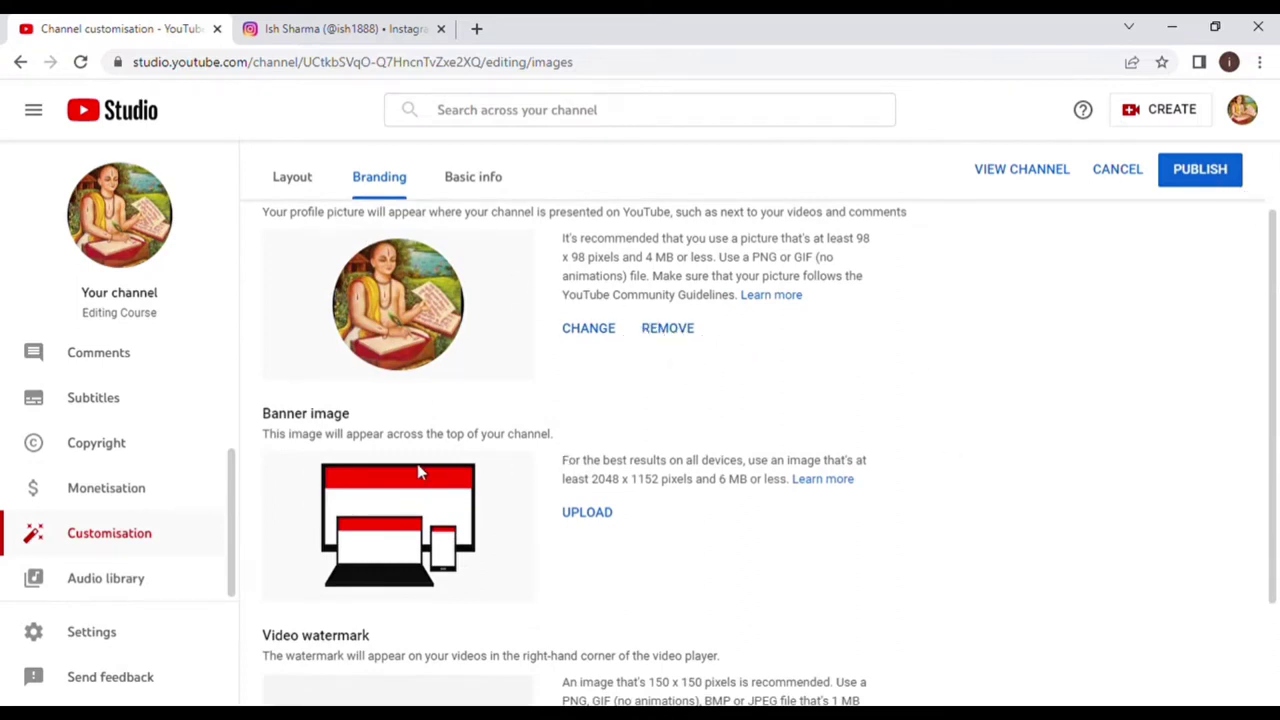
{"action": "scroll", "coordinate": [418, 471], "scroll_direction": "down", "scroll_amount": 2}
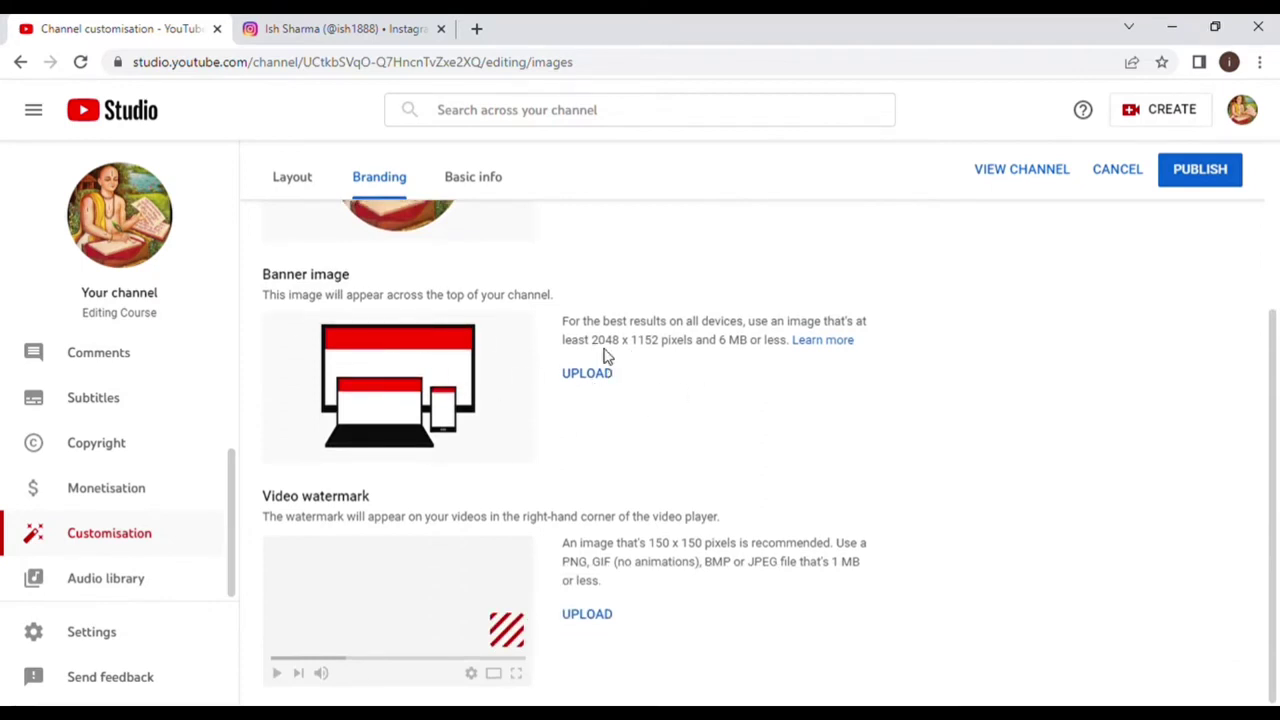
- Check the recommended size and file limit for the banner image and choose an image file to upload as the banner
{"action": "left_click_drag", "start_coordinate": [591, 346], "coordinate": [789, 346]}
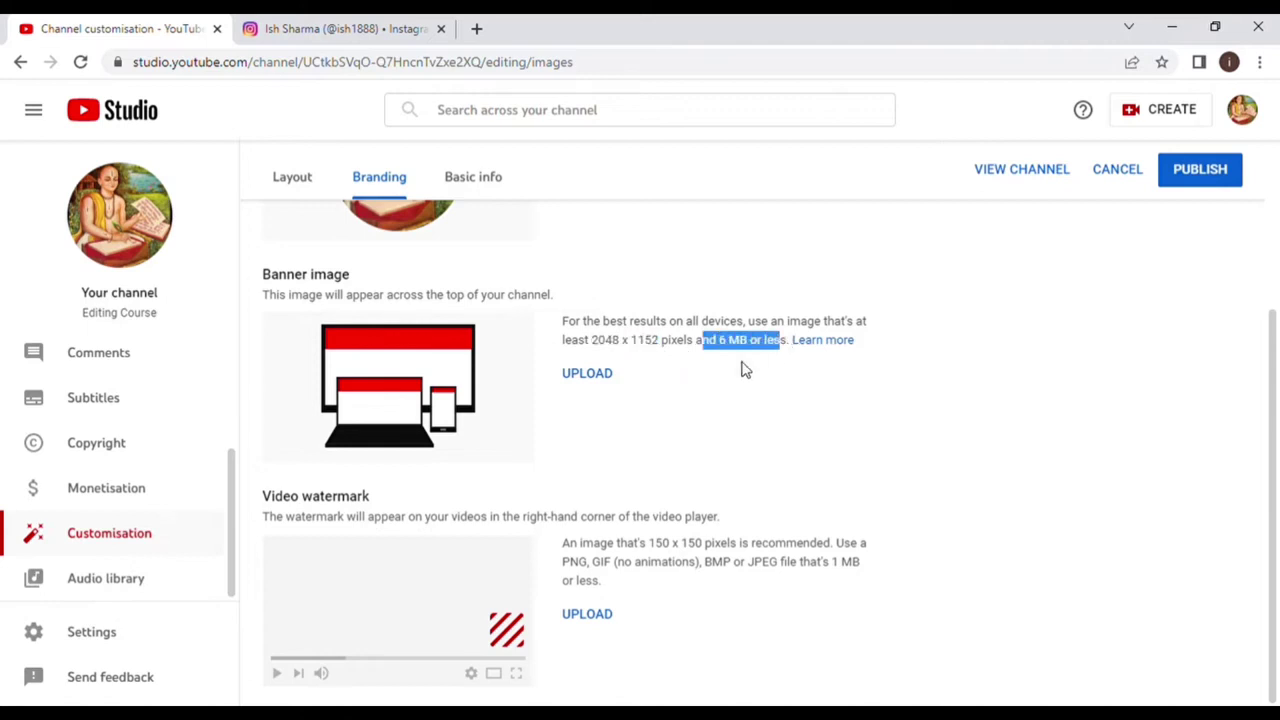
{"action": "left_click", "coordinate": [744, 370]}
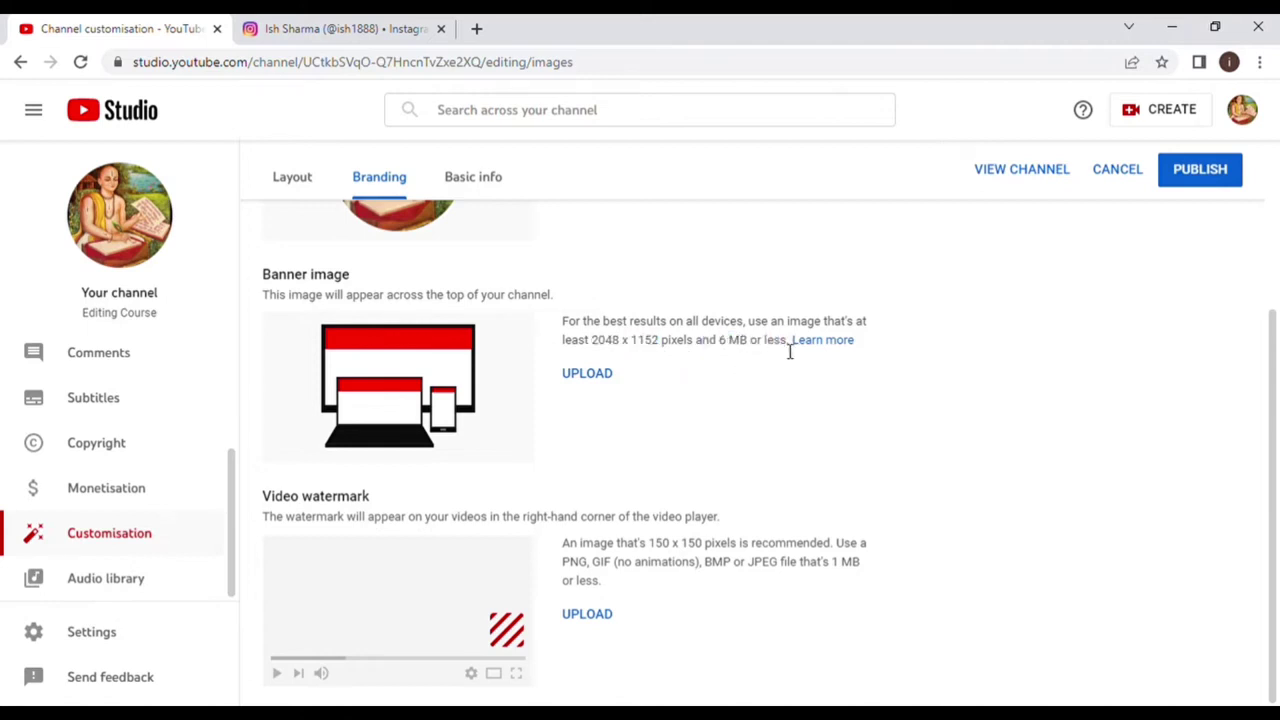
{"action": "left_click", "coordinate": [610, 374]}
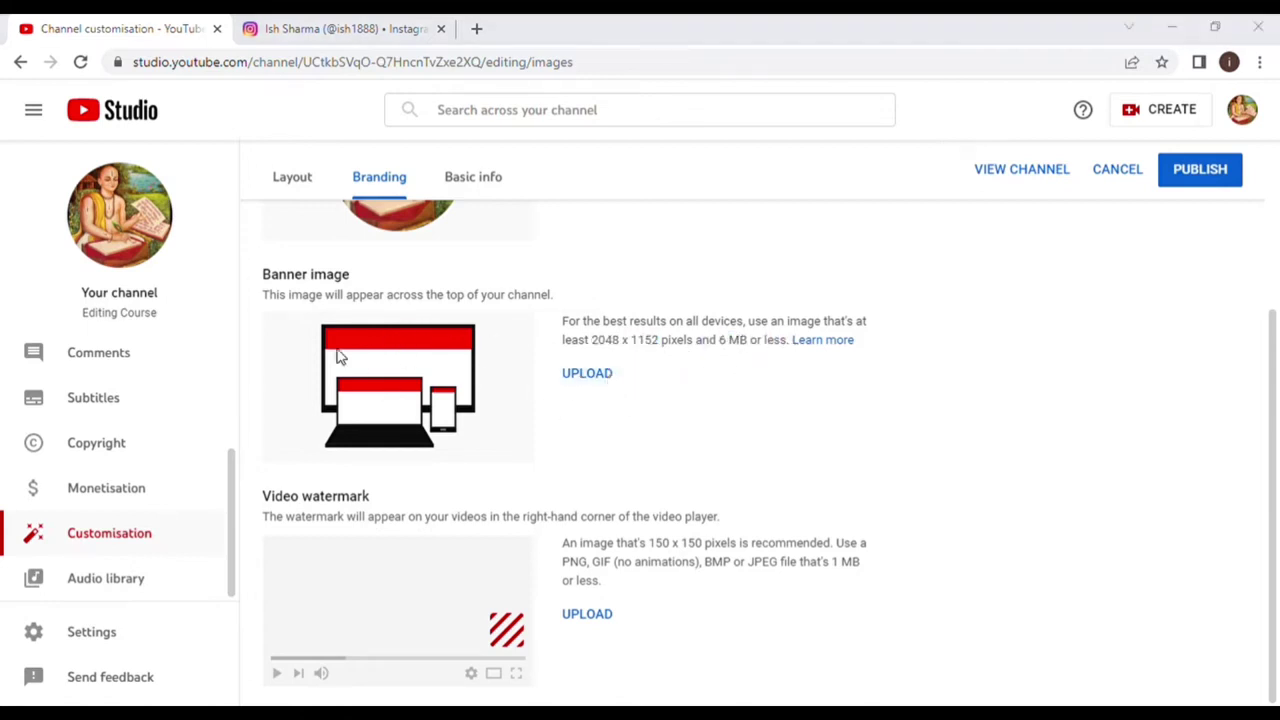
{"action": "left_click", "coordinate": [855, 602]}
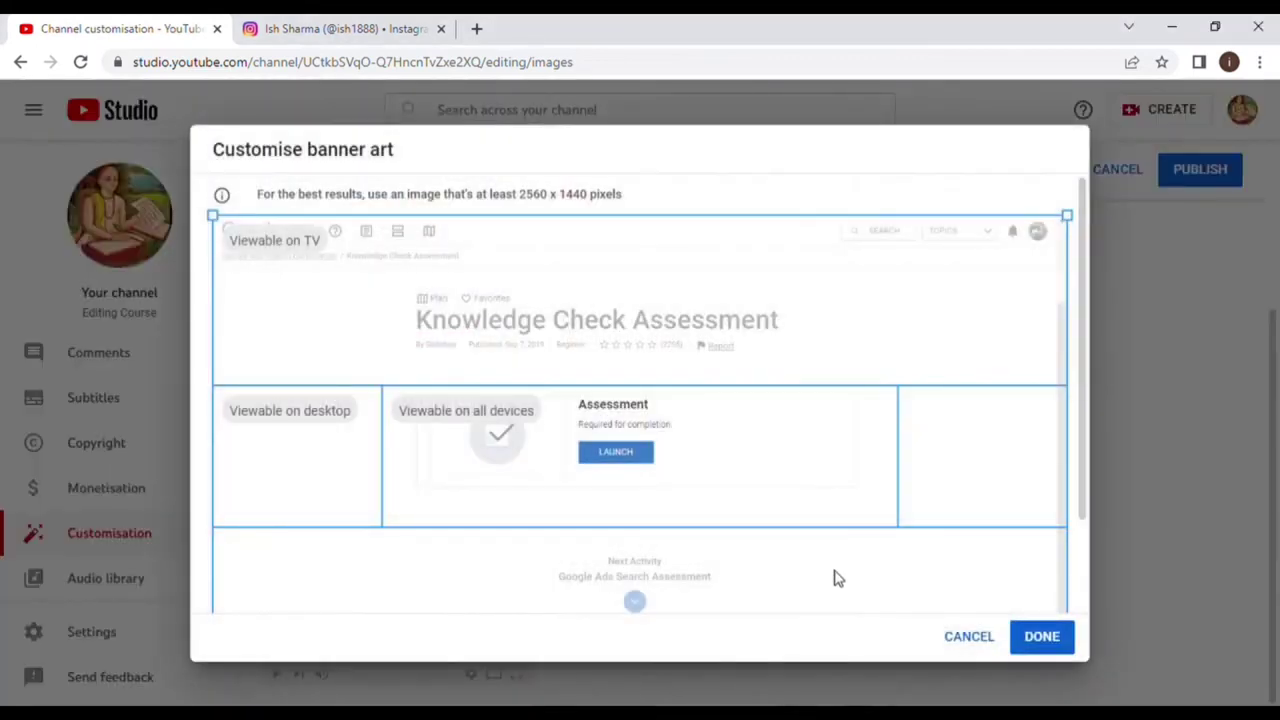
- Examine which parts of the banner art are viewable on TV, desktop and all devices, and cancel the banner customisation
{"action": "scroll", "coordinate": [755, 547], "scroll_direction": "down", "scroll_amount": 1}
{"action": "scroll", "coordinate": [720, 528], "scroll_direction": "up", "scroll_amount": 1}
{"action": "scroll", "coordinate": [705, 568], "scroll_direction": "down", "scroll_amount": 1}
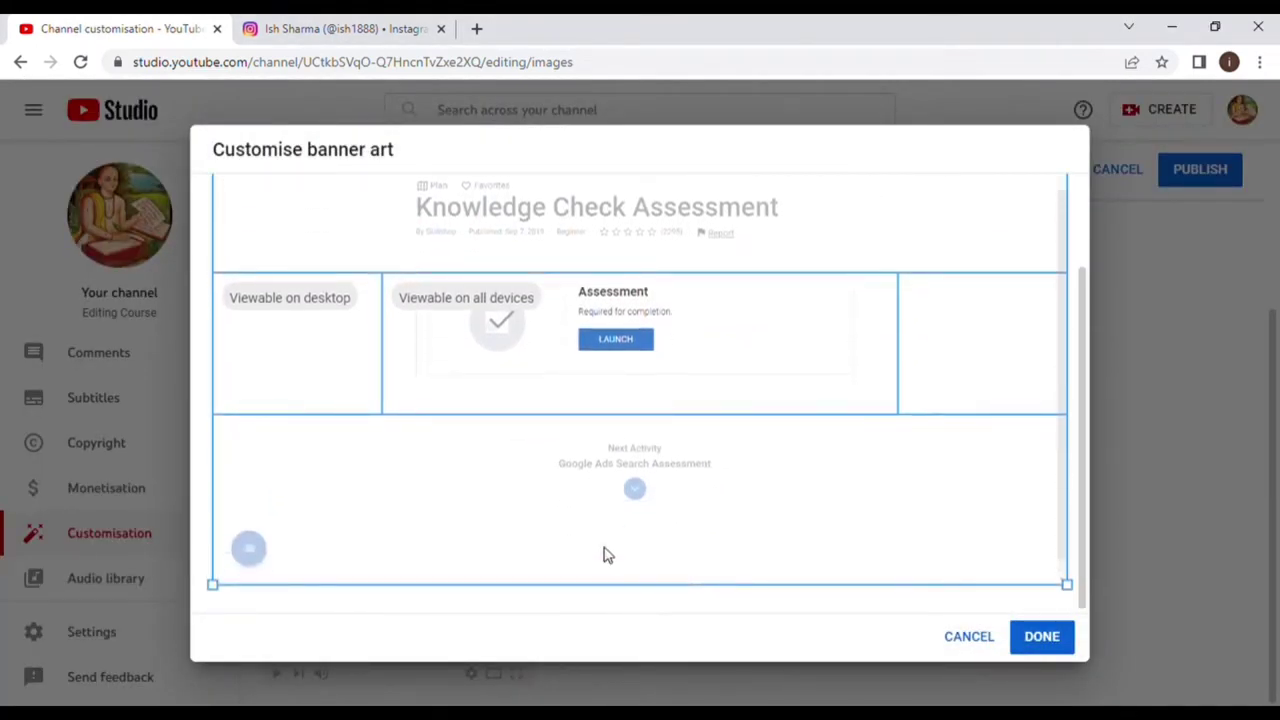
{"action": "scroll", "coordinate": [512, 460], "scroll_direction": "up", "scroll_amount": 1}
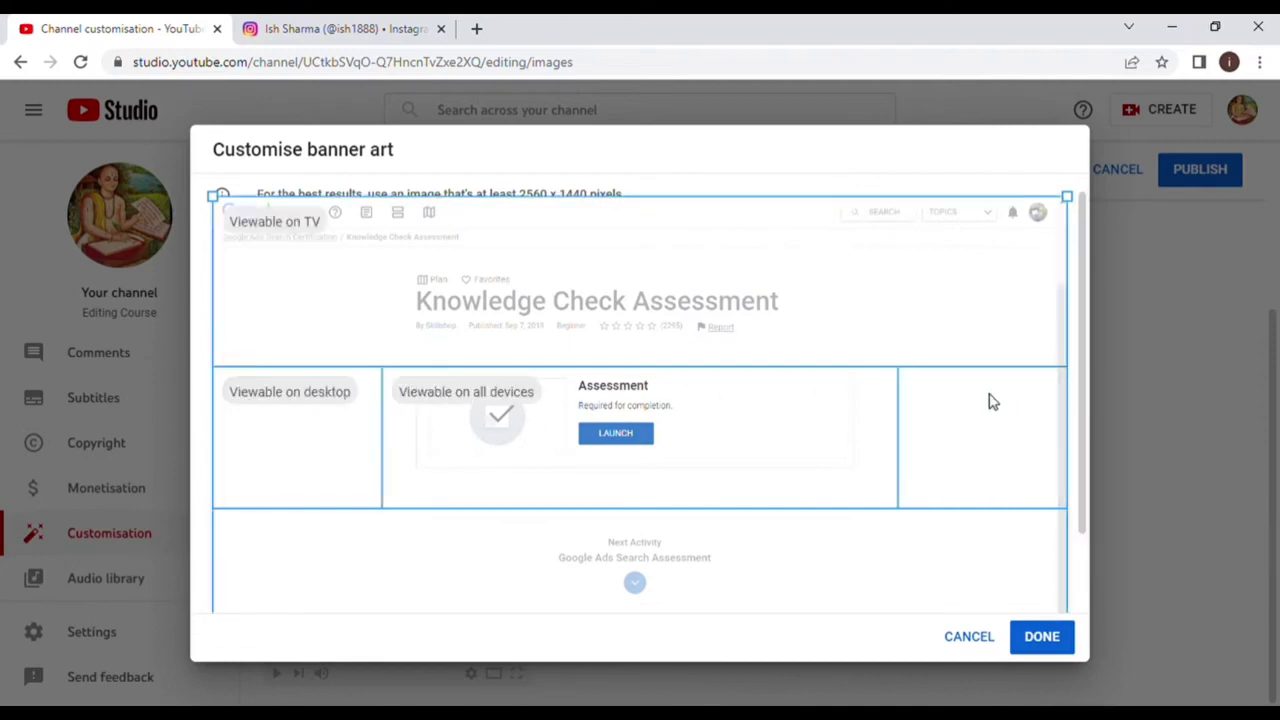
{"action": "scroll", "coordinate": [568, 410], "scroll_direction": "down", "scroll_amount": 1}
{"action": "scroll", "coordinate": [563, 537], "scroll_direction": "up", "scroll_amount": 1}
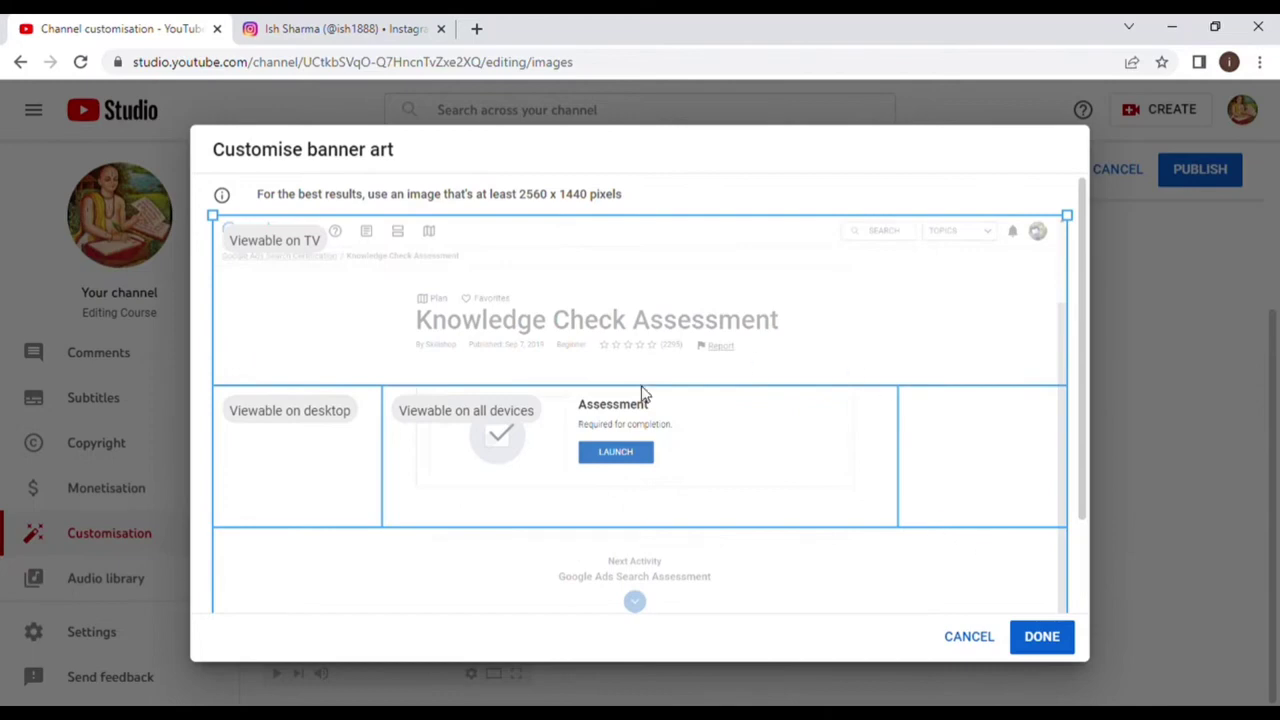
{"action": "left_click", "coordinate": [968, 637]}
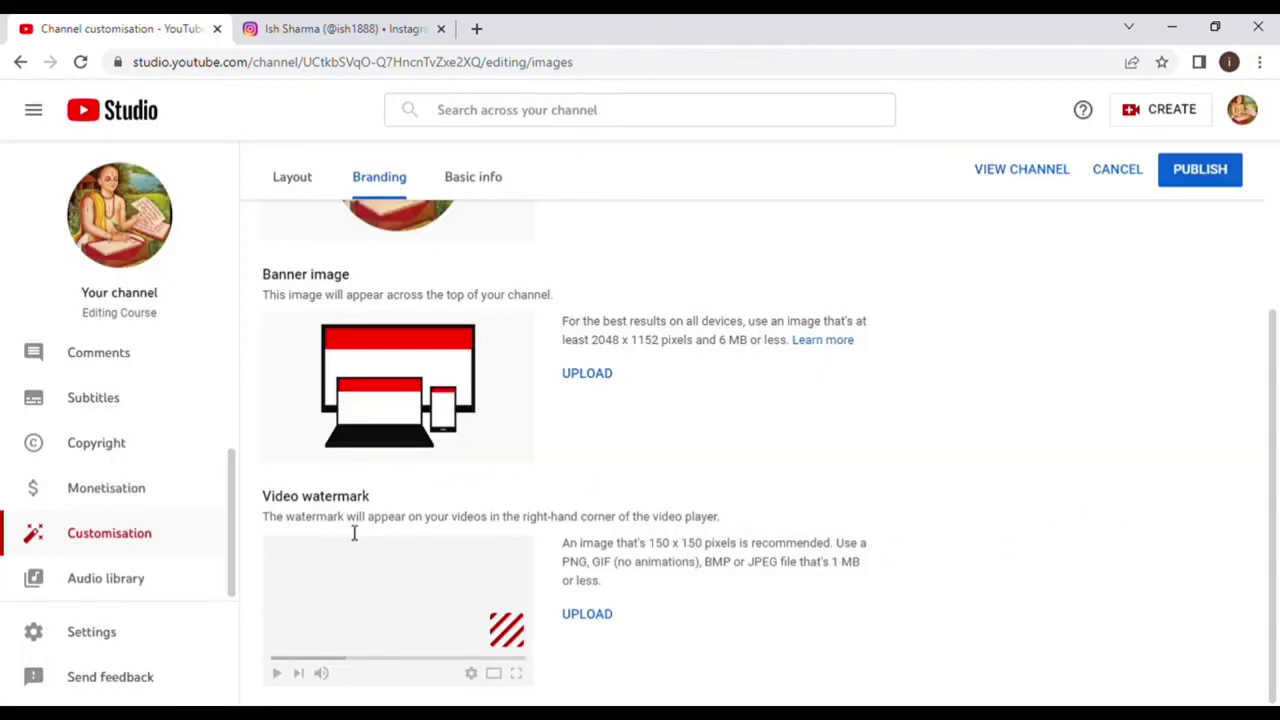
- Upload an image as the video watermark, keep the suggested crop, and set its display time to Entire video
{"action": "left_click_drag", "start_coordinate": [274, 500], "coordinate": [531, 486]}
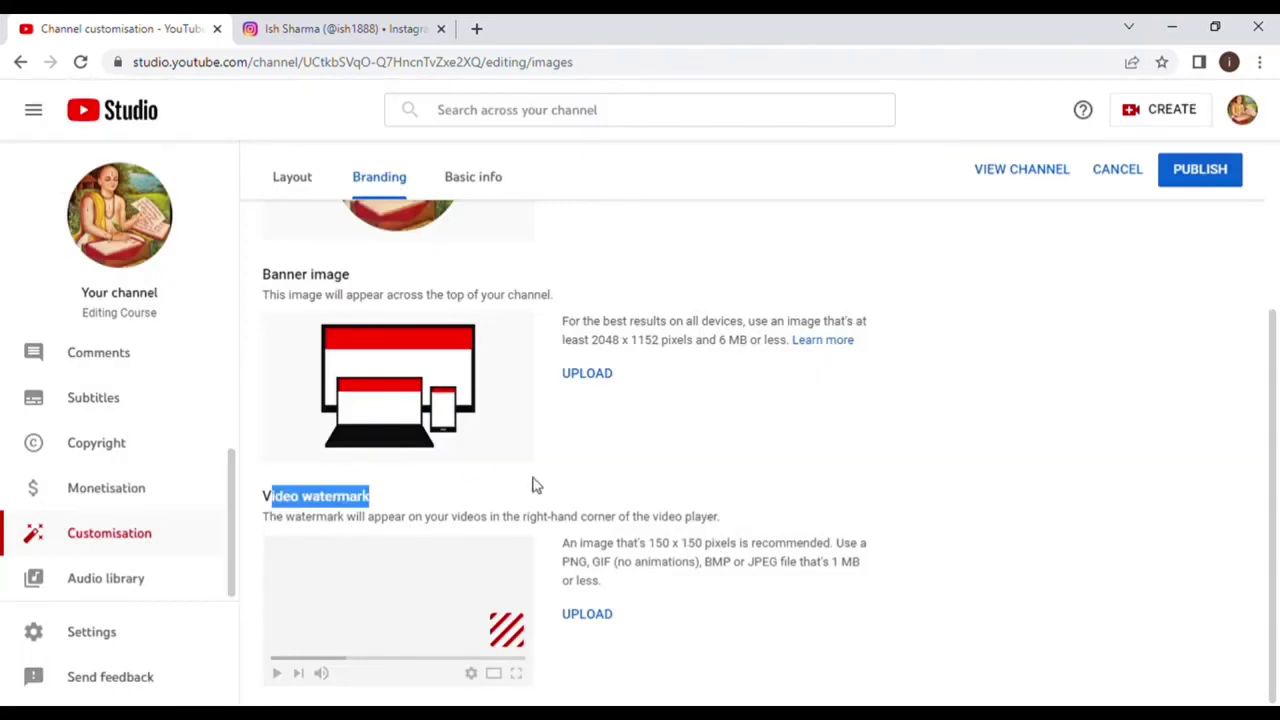
{"action": "left_click", "coordinate": [607, 625]}
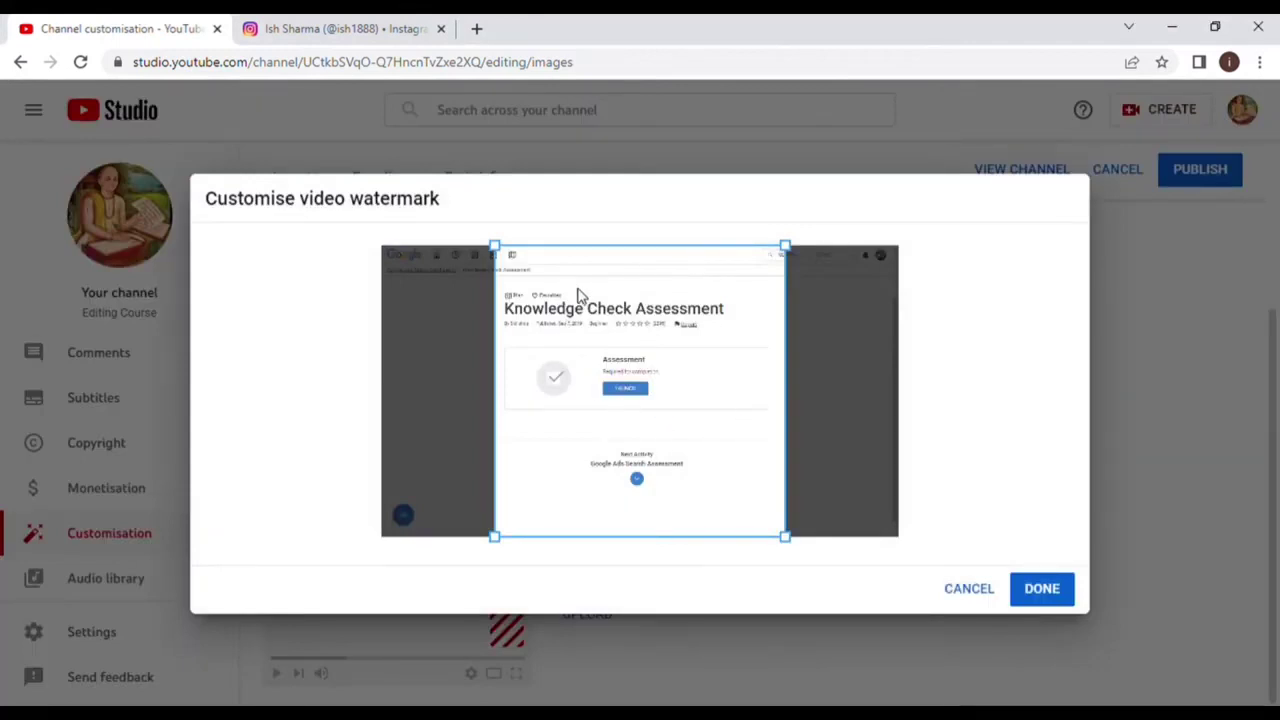
{"action": "left_click", "coordinate": [1040, 590]}
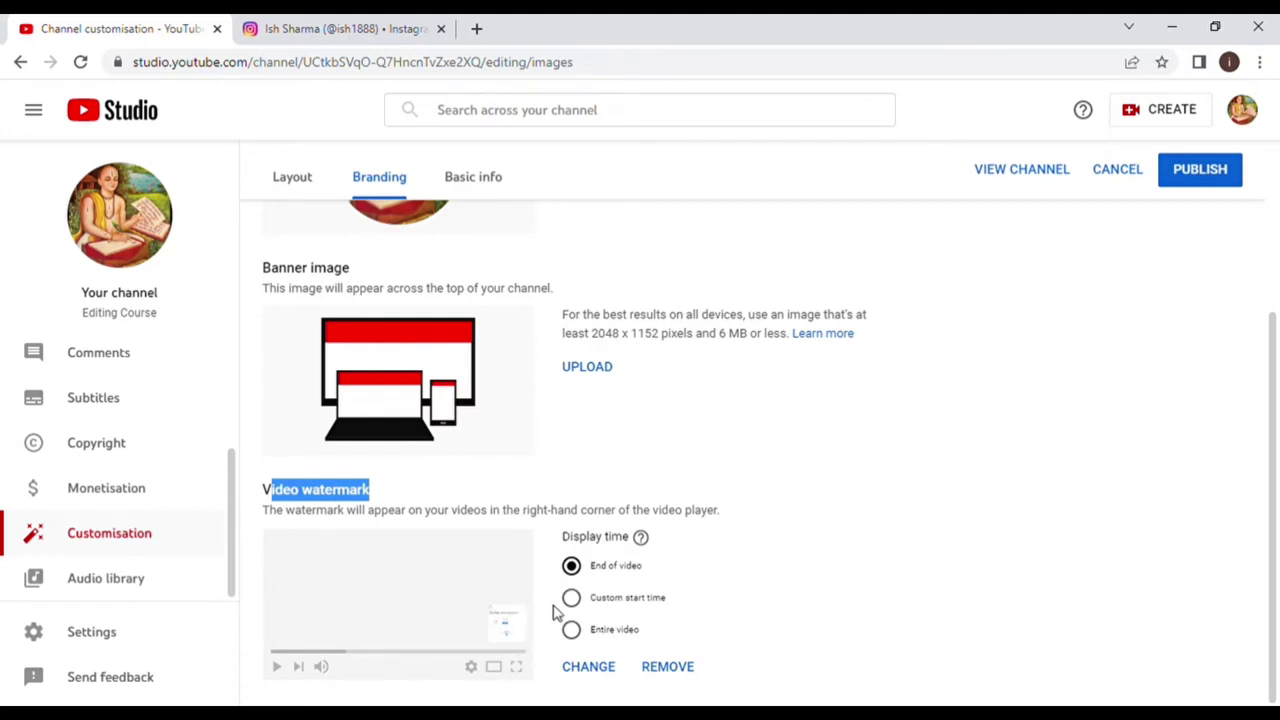
{"action": "left_click", "coordinate": [594, 603]}
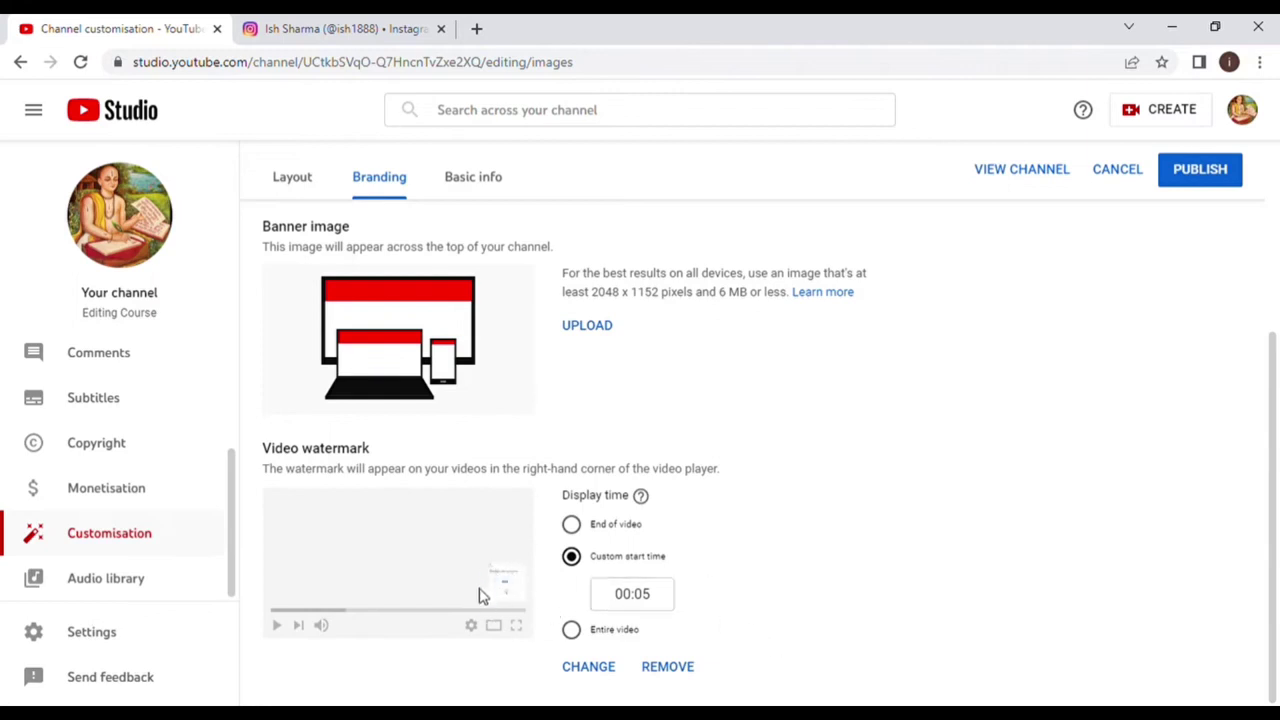
{"action": "left_click", "coordinate": [582, 632]}
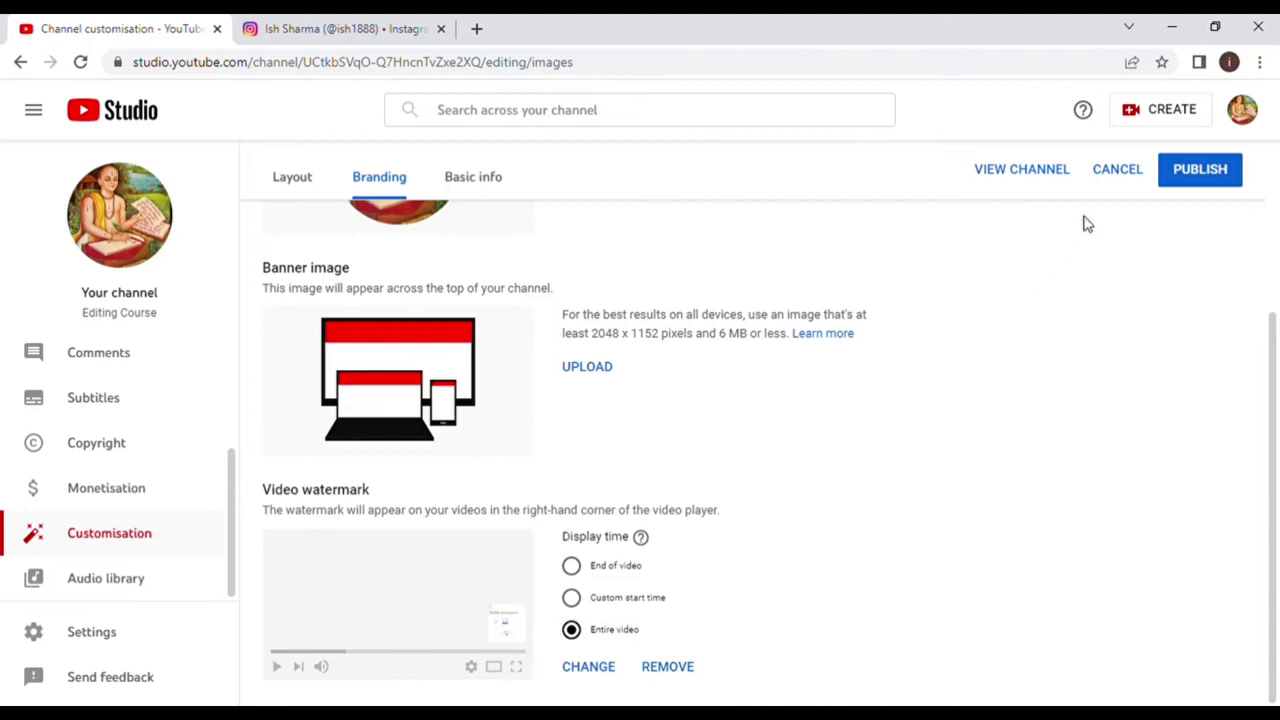
- Remove the uploaded video watermark from the branding settings
{"action": "scroll", "coordinate": [514, 366], "scroll_direction": "up", "scroll_amount": 3}
{"action": "scroll", "coordinate": [591, 600], "scroll_direction": "down", "scroll_amount": 3}
{"action": "left_click", "coordinate": [664, 670]}
{"action": "scroll", "coordinate": [757, 630], "scroll_direction": "up", "scroll_amount": 3}
{"action": "scroll", "coordinate": [677, 614], "scroll_direction": "down", "scroll_amount": 1}
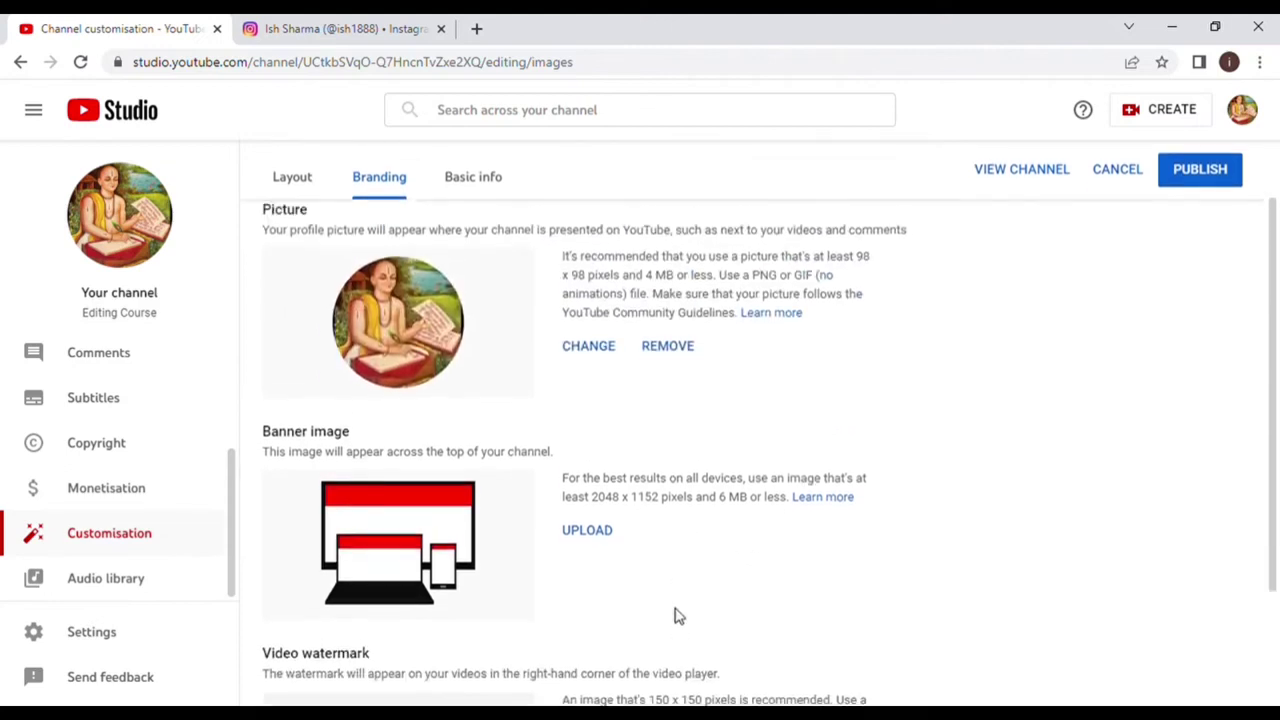
{"action": "scroll", "coordinate": [640, 618], "scroll_direction": "up", "scroll_amount": 1}
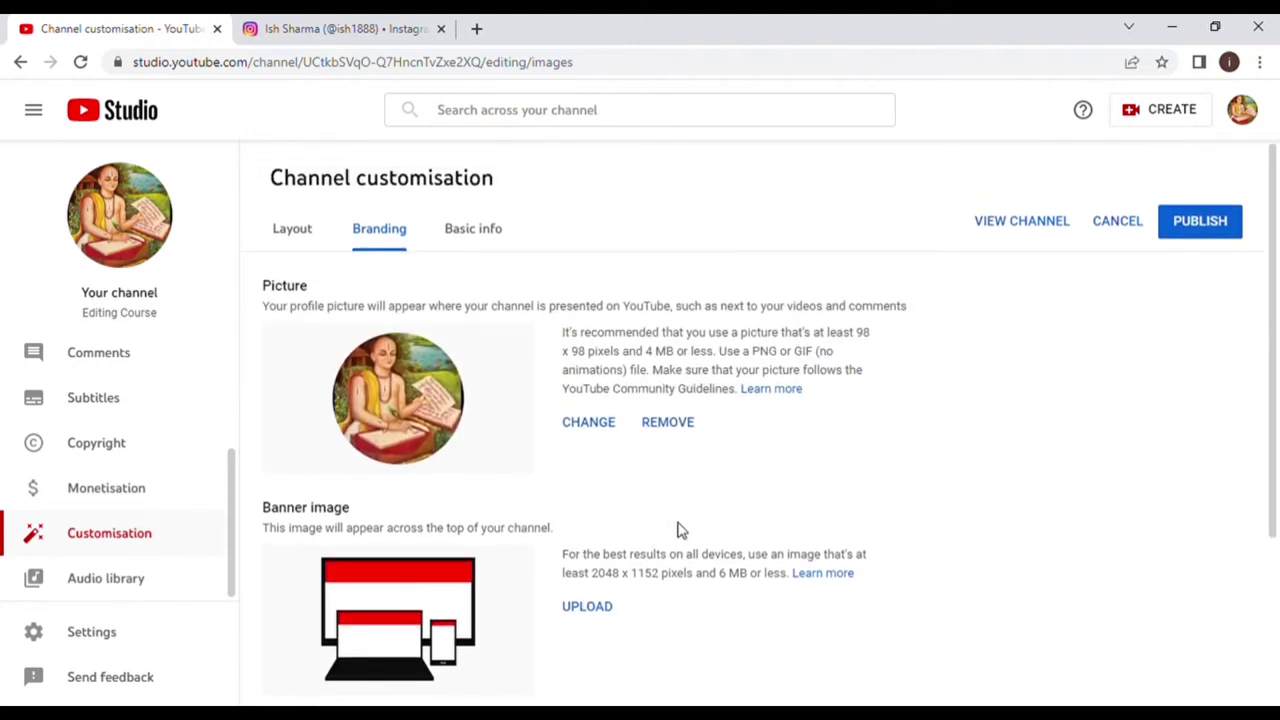
- Open the Layout section and examine the channel trailer option with its video picker and the featured video for returning subscribers
{"action": "left_click", "coordinate": [296, 232]}
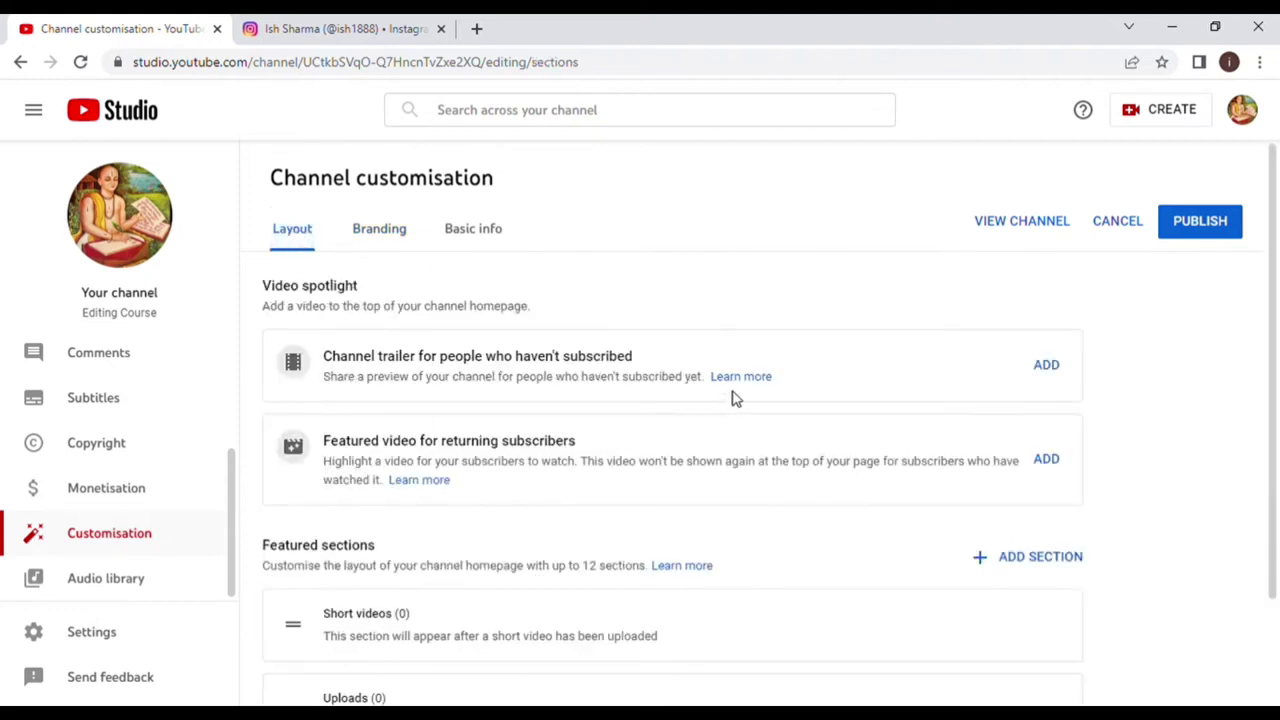
{"action": "left_click_drag", "start_coordinate": [347, 356], "coordinate": [622, 354]}
{"action": "left_click", "coordinate": [688, 300]}
{"action": "left_click", "coordinate": [1057, 371]}
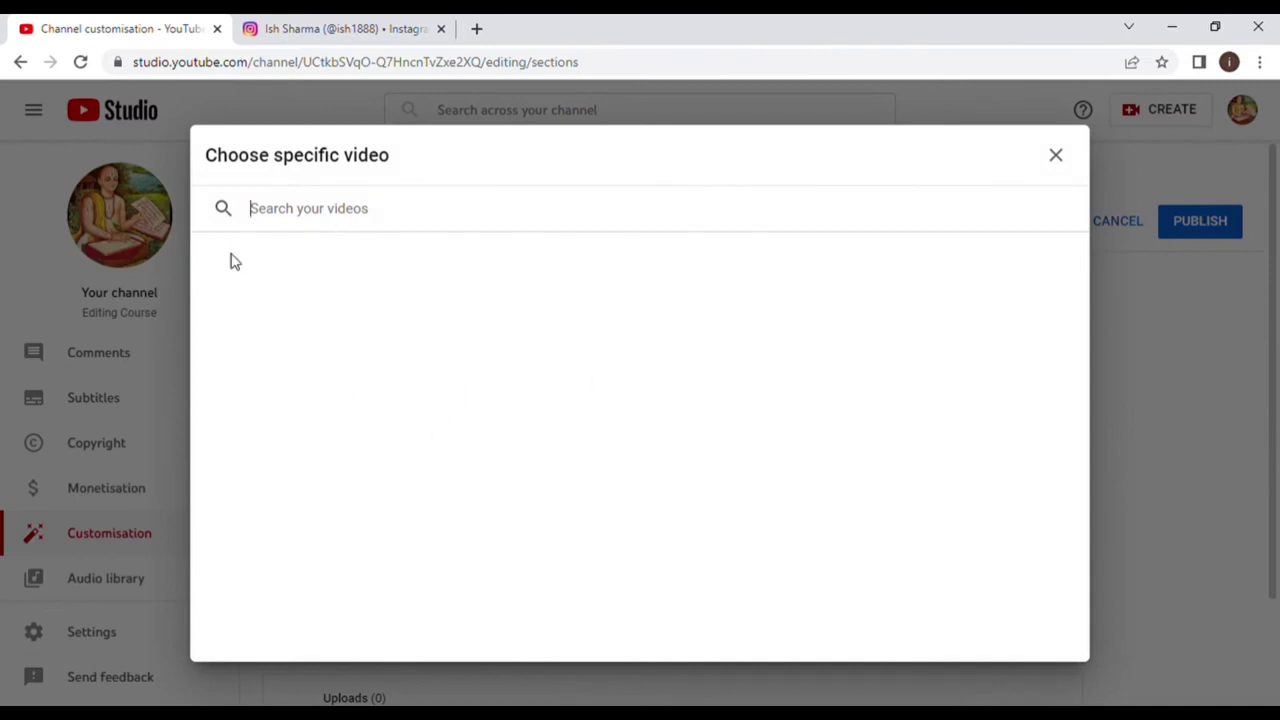
{"action": "left_click", "coordinate": [1057, 157]}
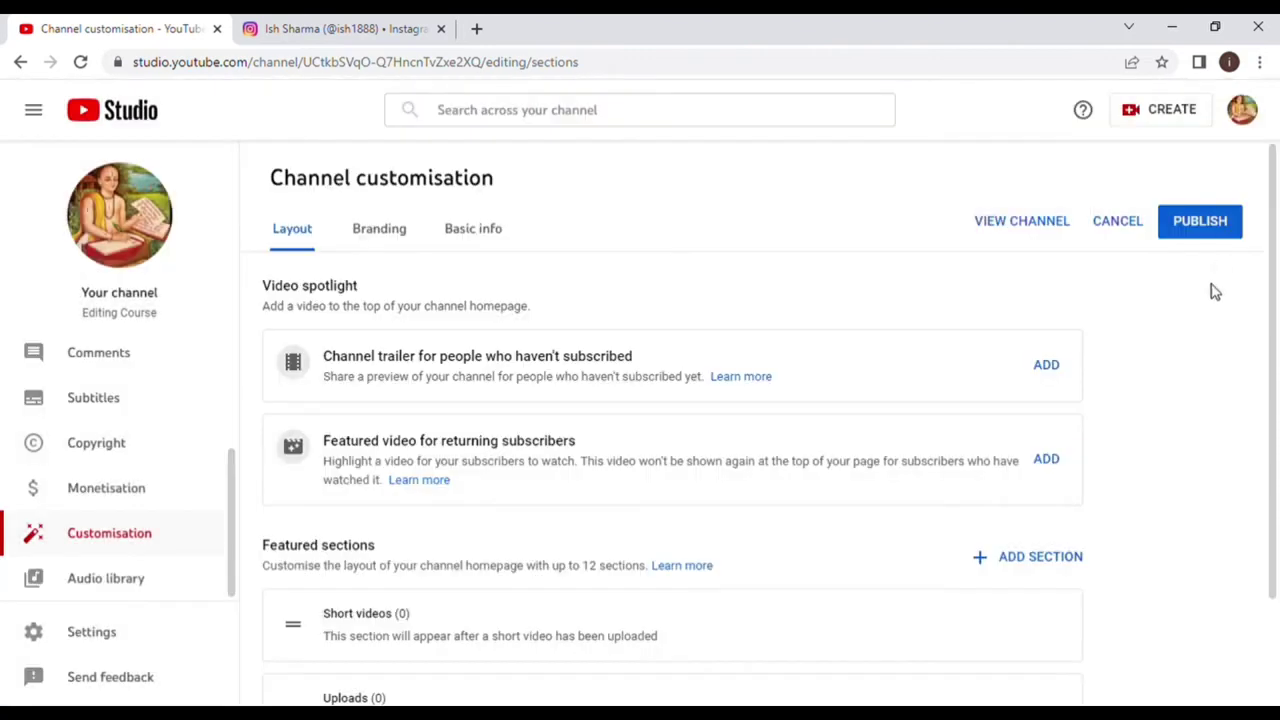
{"action": "scroll", "coordinate": [1112, 384], "scroll_direction": "down", "scroll_amount": 1}
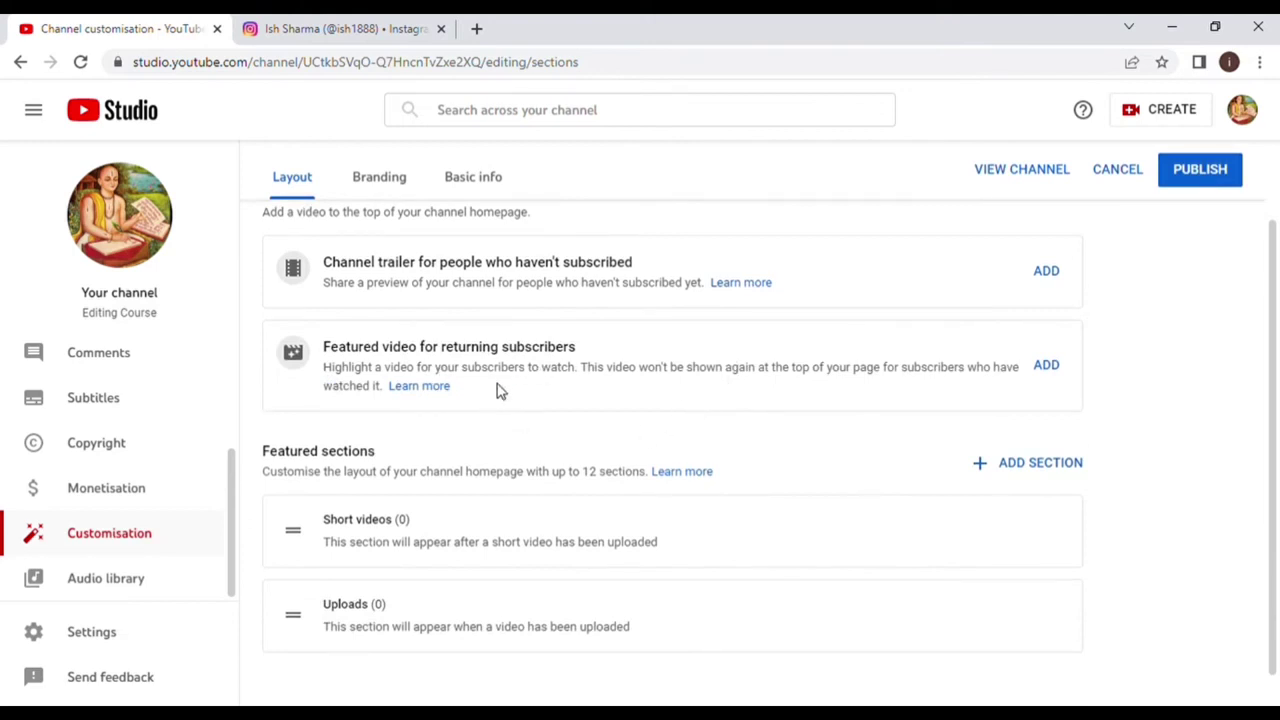
{"action": "scroll", "coordinate": [503, 428], "scroll_direction": "up", "scroll_amount": 1}
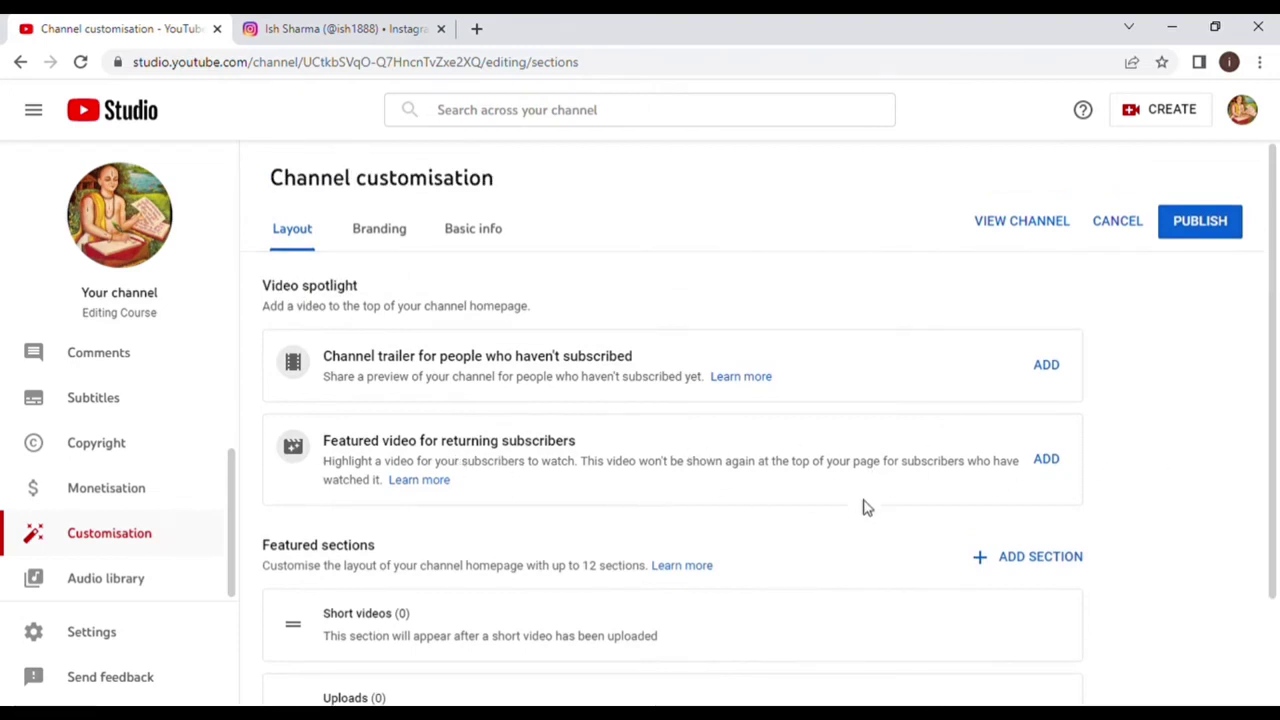
{"action": "scroll", "coordinate": [862, 507], "scroll_direction": "down", "scroll_amount": 1}
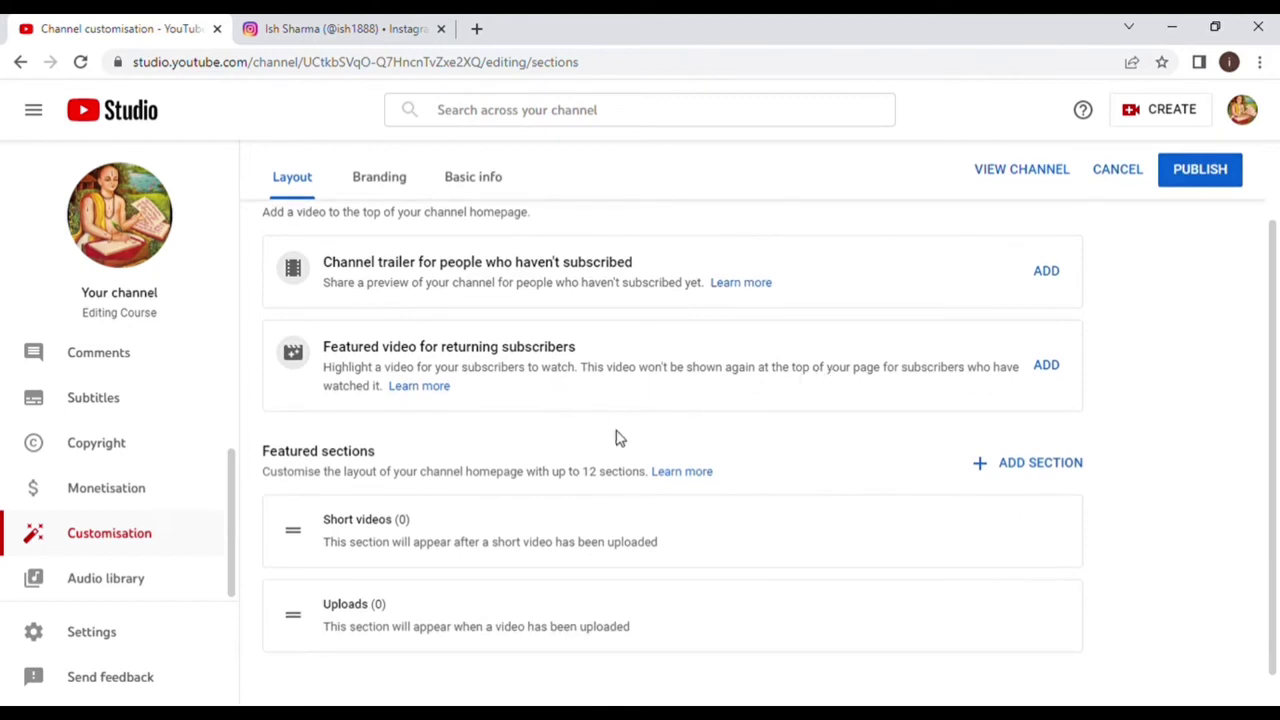
- Add Popular uploads and Live now to the featured sections of the channel homepage
{"action": "scroll", "coordinate": [645, 465], "scroll_direction": "down", "scroll_amount": 1}
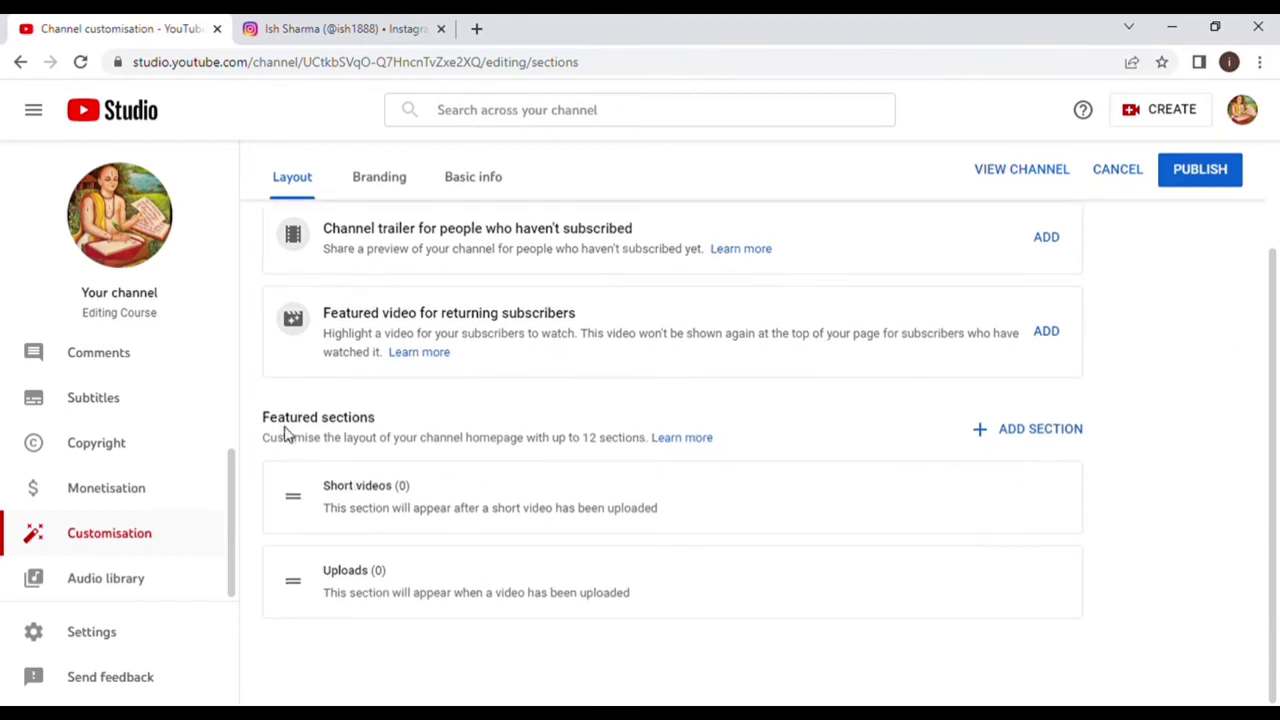
{"action": "left_click", "coordinate": [1044, 444]}
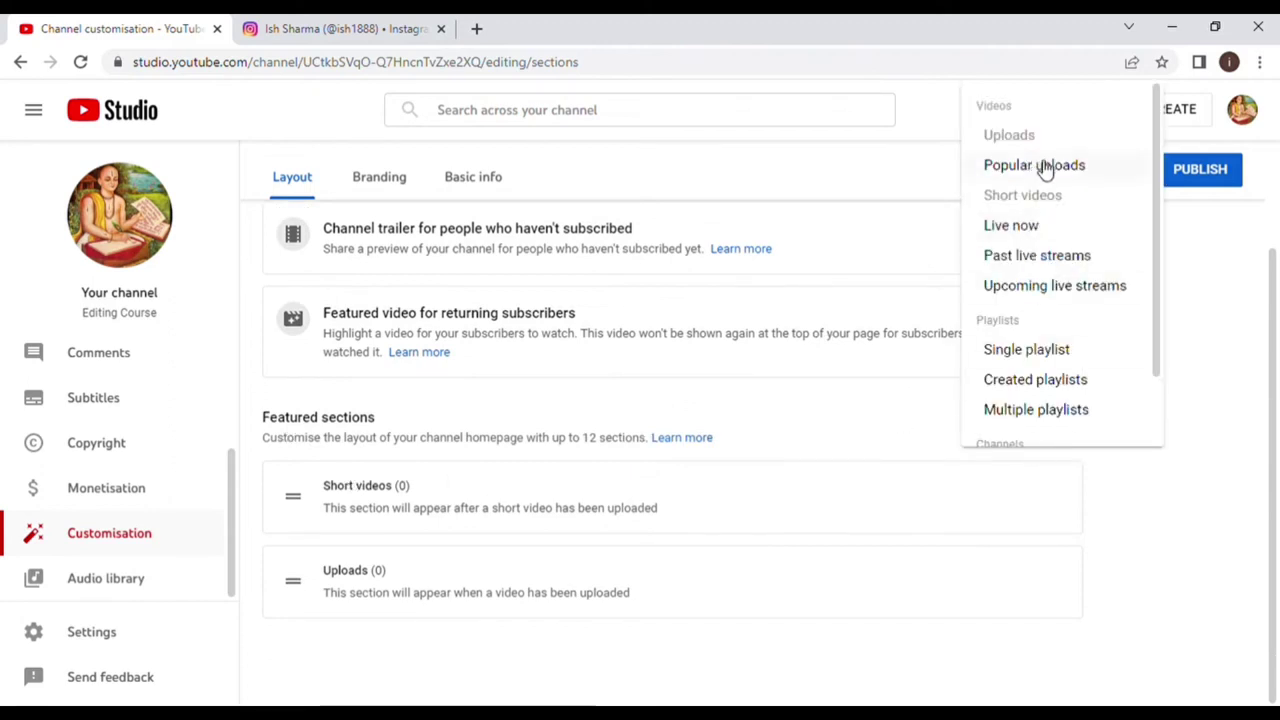
{"action": "left_click", "coordinate": [1086, 172]}
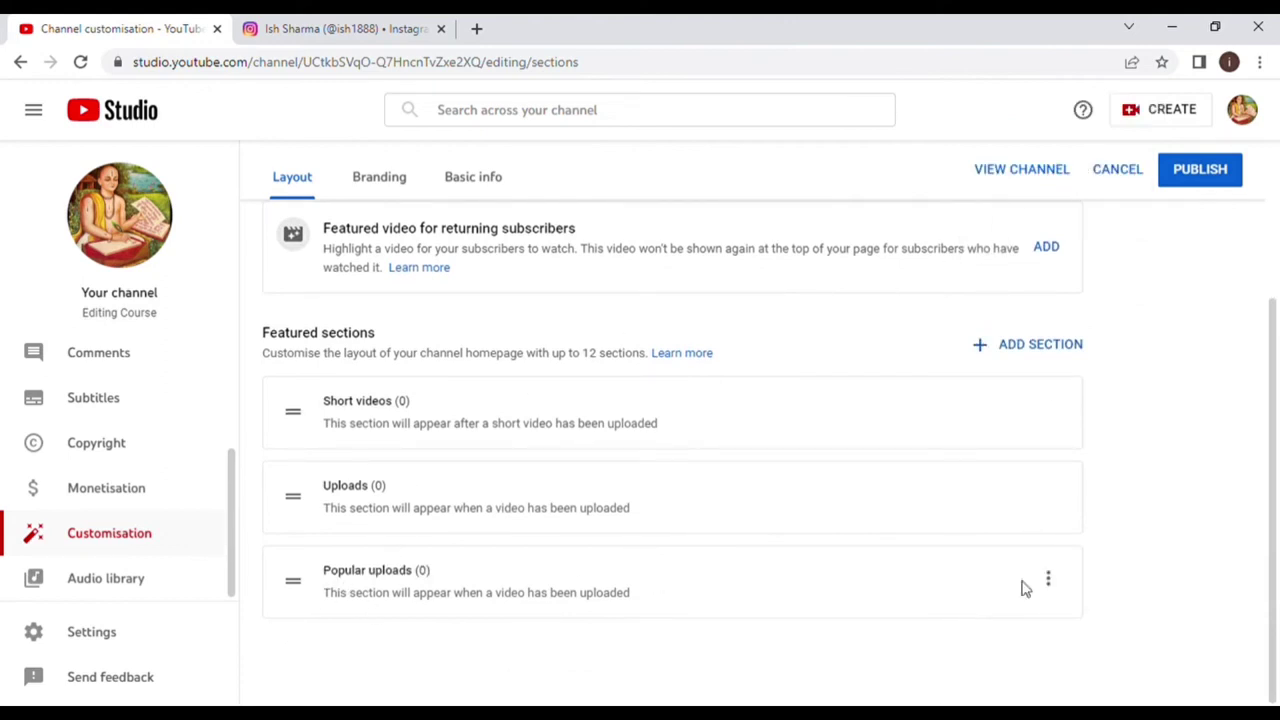
{"action": "left_click", "coordinate": [1046, 350]}
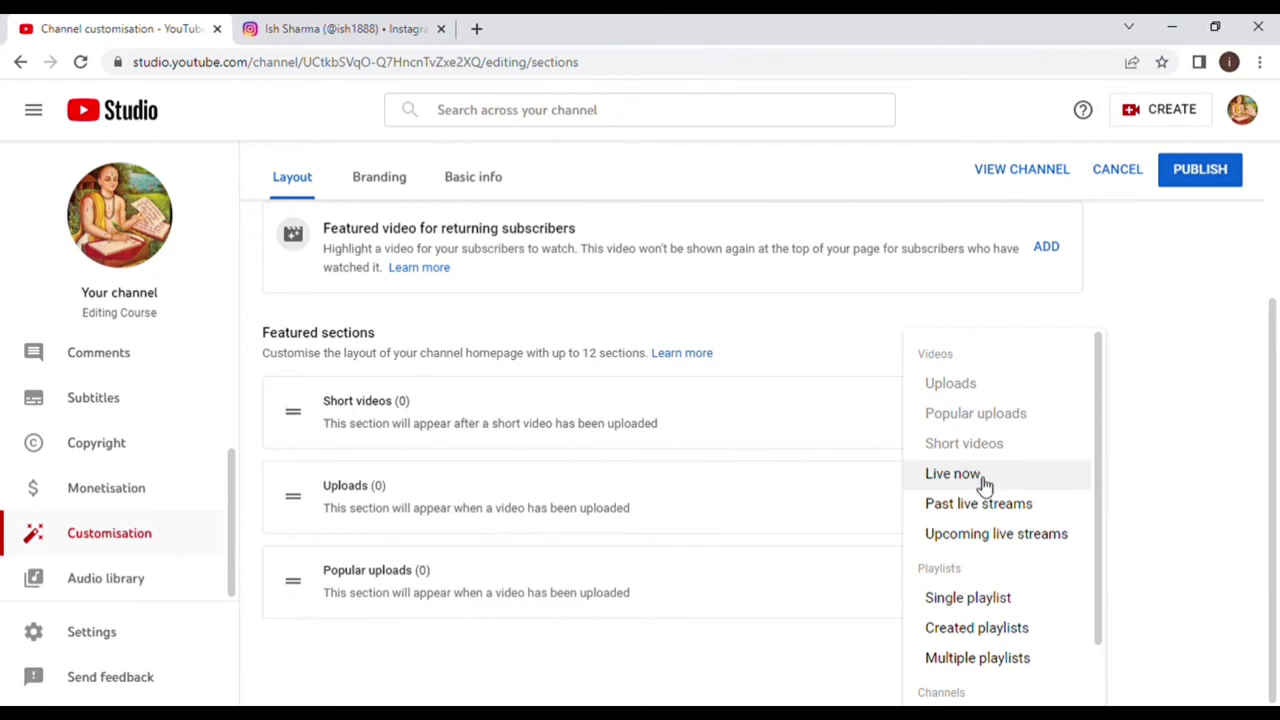
{"action": "left_click", "coordinate": [952, 474]}
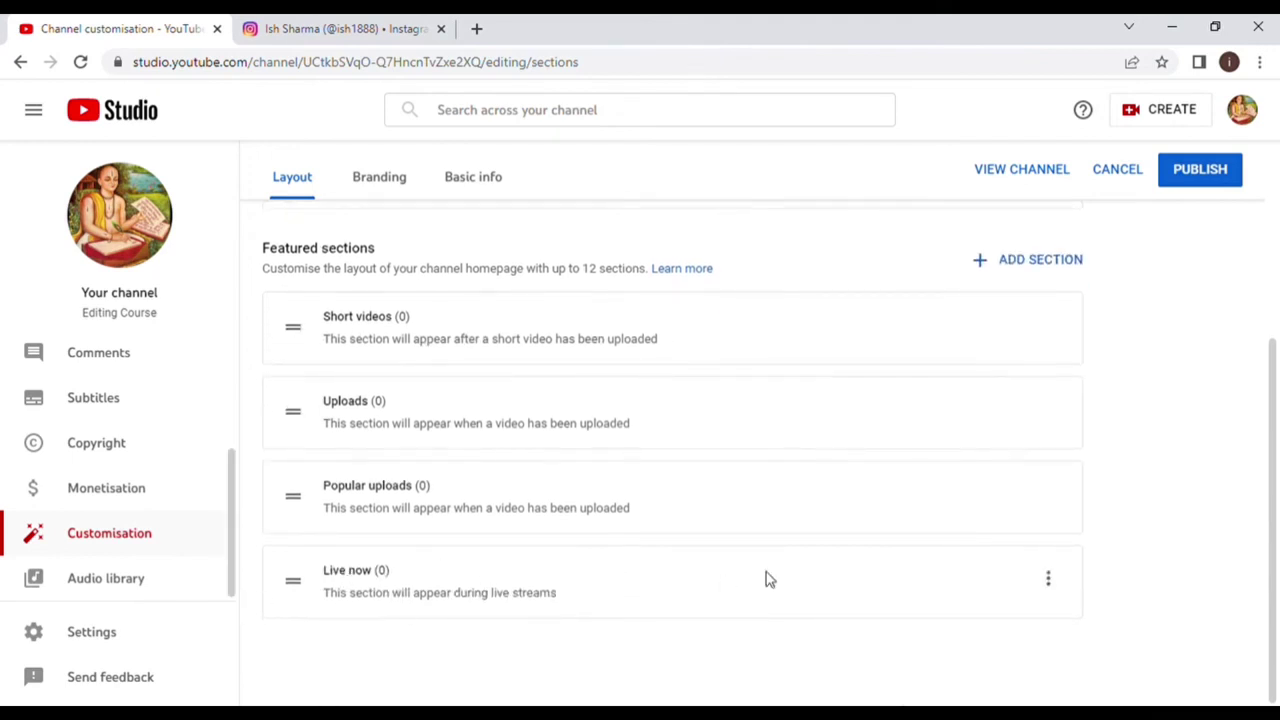
- Add a Subscriptions section to the featured sections below Live now
{"action": "left_click", "coordinate": [1022, 258]}
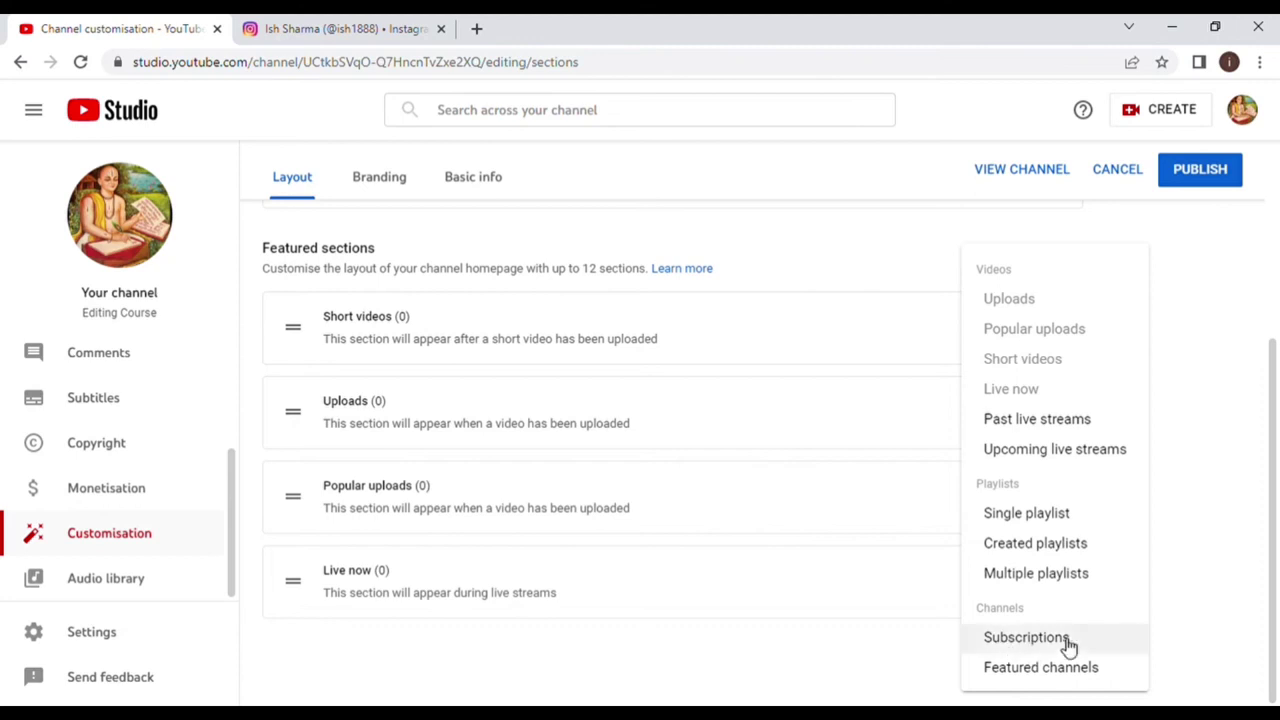
{"action": "left_click", "coordinate": [1026, 637]}
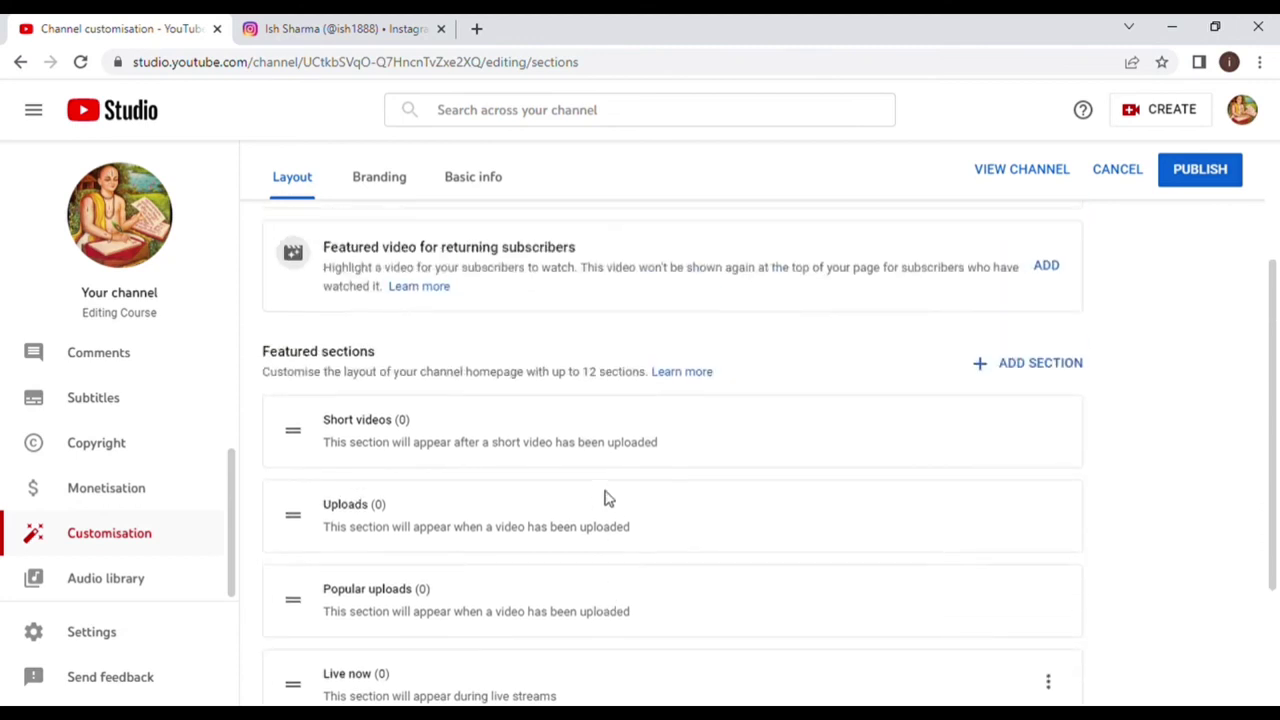
{"action": "scroll", "coordinate": [606, 497], "scroll_direction": "down", "scroll_amount": 3}
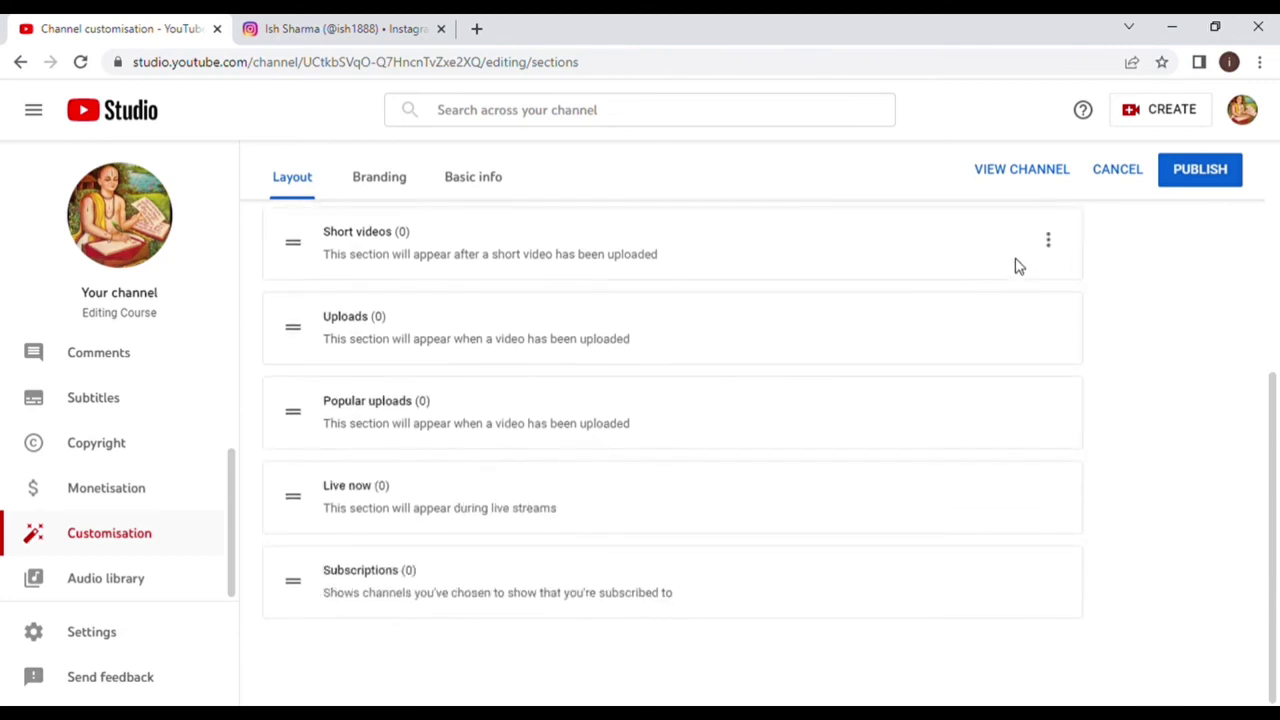
- Start a new Featured channels section for the channel homepage and title it "sub"
{"action": "scroll", "coordinate": [1040, 295], "scroll_direction": "up", "scroll_amount": 1}
{"action": "left_click", "coordinate": [1049, 280]}
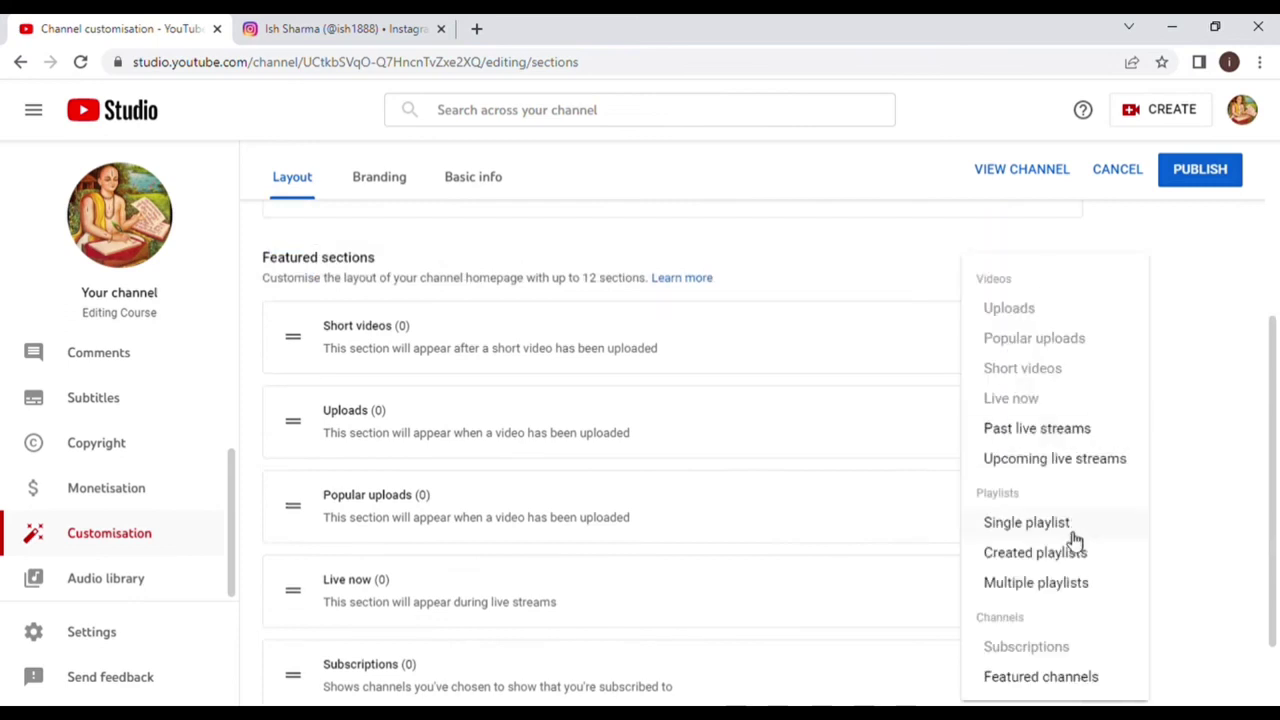
{"action": "left_click", "coordinate": [1066, 677]}
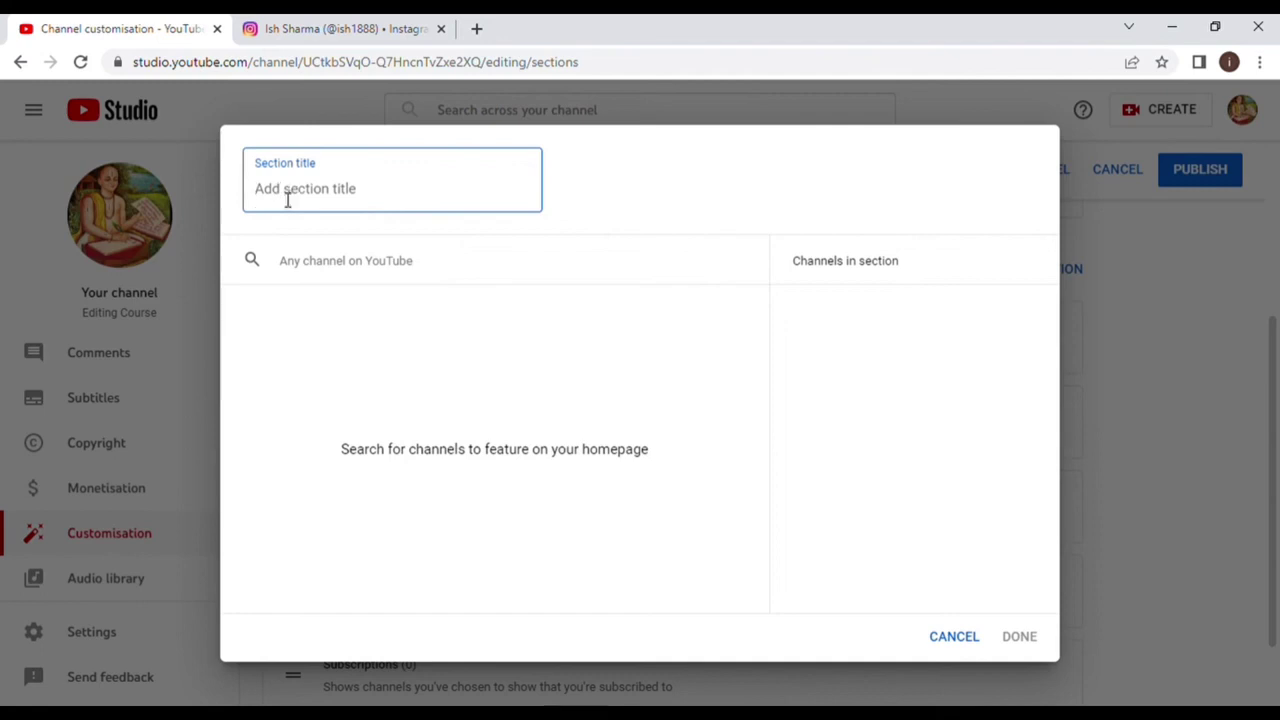
{"action": "type", "text": "sub"}
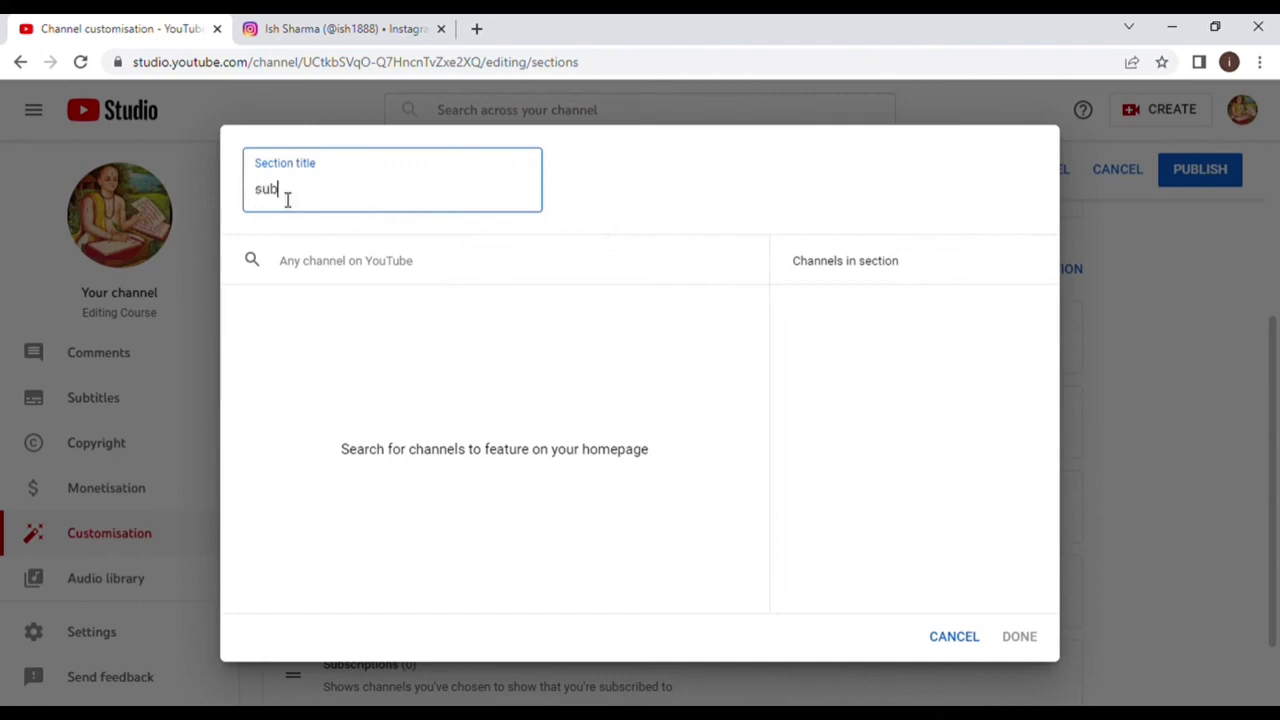
- Search for "csc adampur", select the CSC ADAMPUR channel for the section and finish adding it to the homepage layout
{"action": "left_click", "coordinate": [340, 262]}
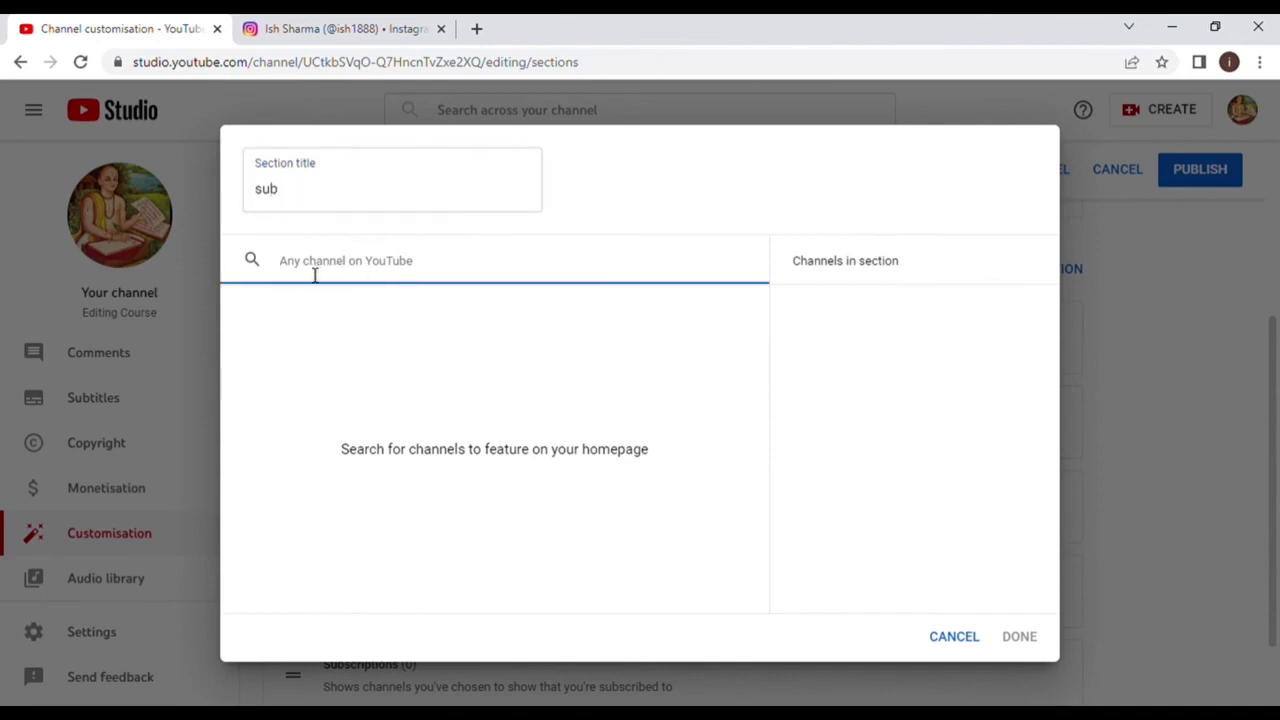
{"action": "type", "text": "c"}
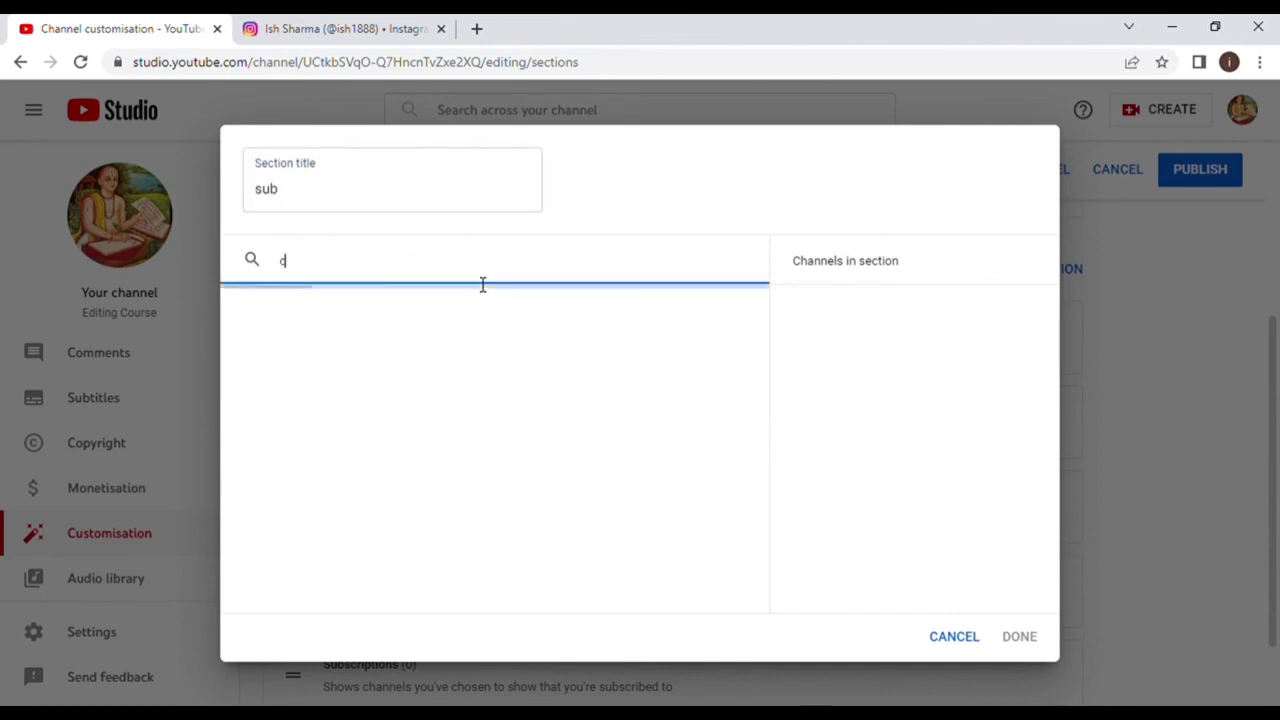
{"action": "type", "text": "sc ada"}
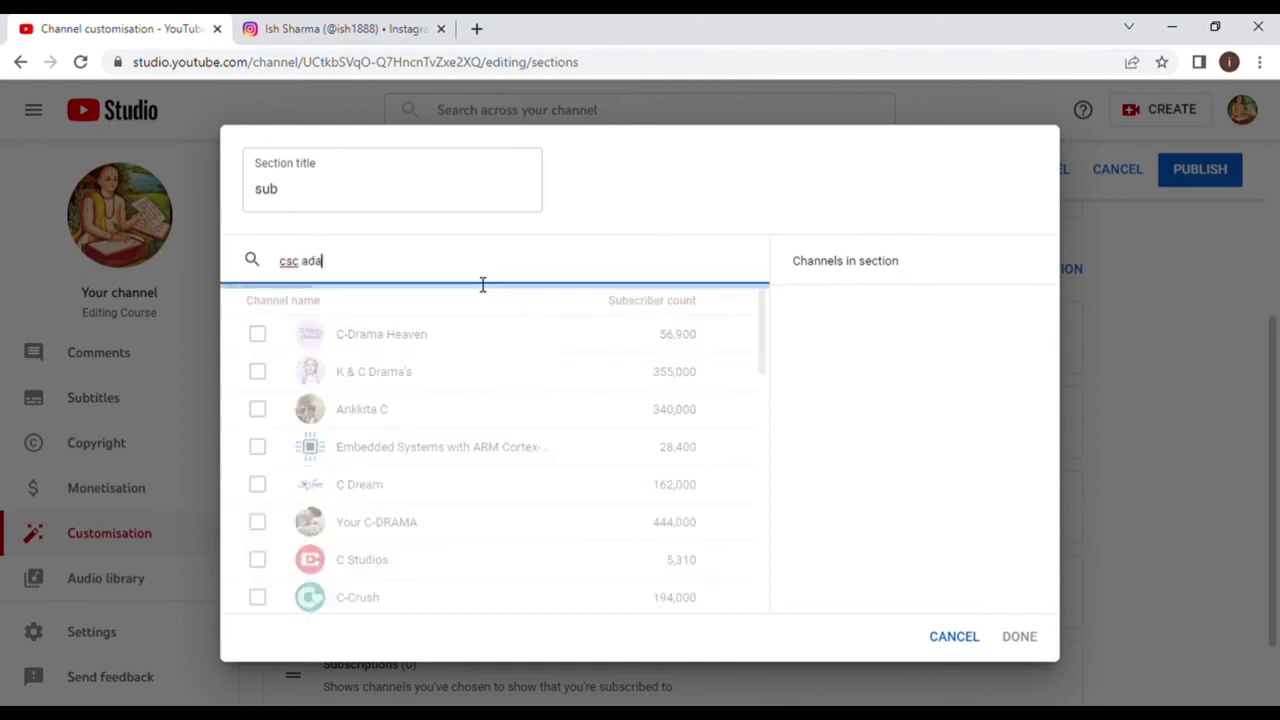
{"action": "type", "text": "mpur"}
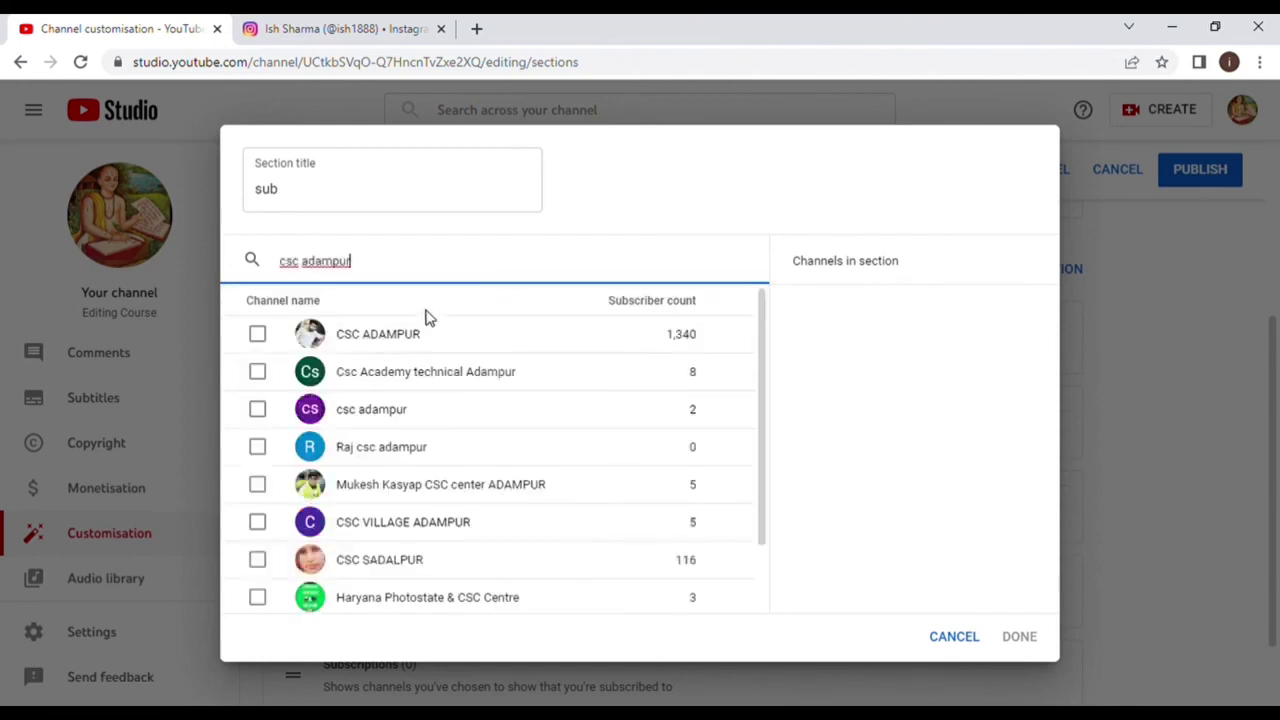
{"action": "left_click", "coordinate": [378, 341]}
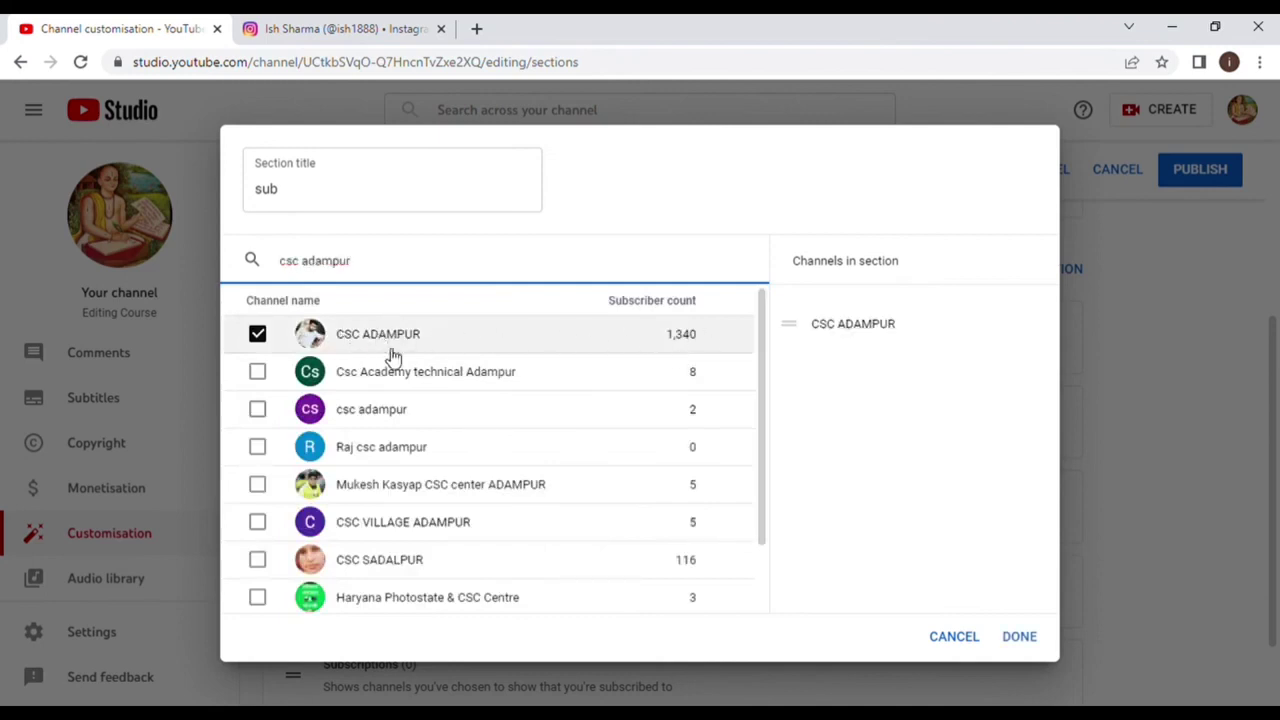
{"action": "left_click", "coordinate": [1024, 640]}
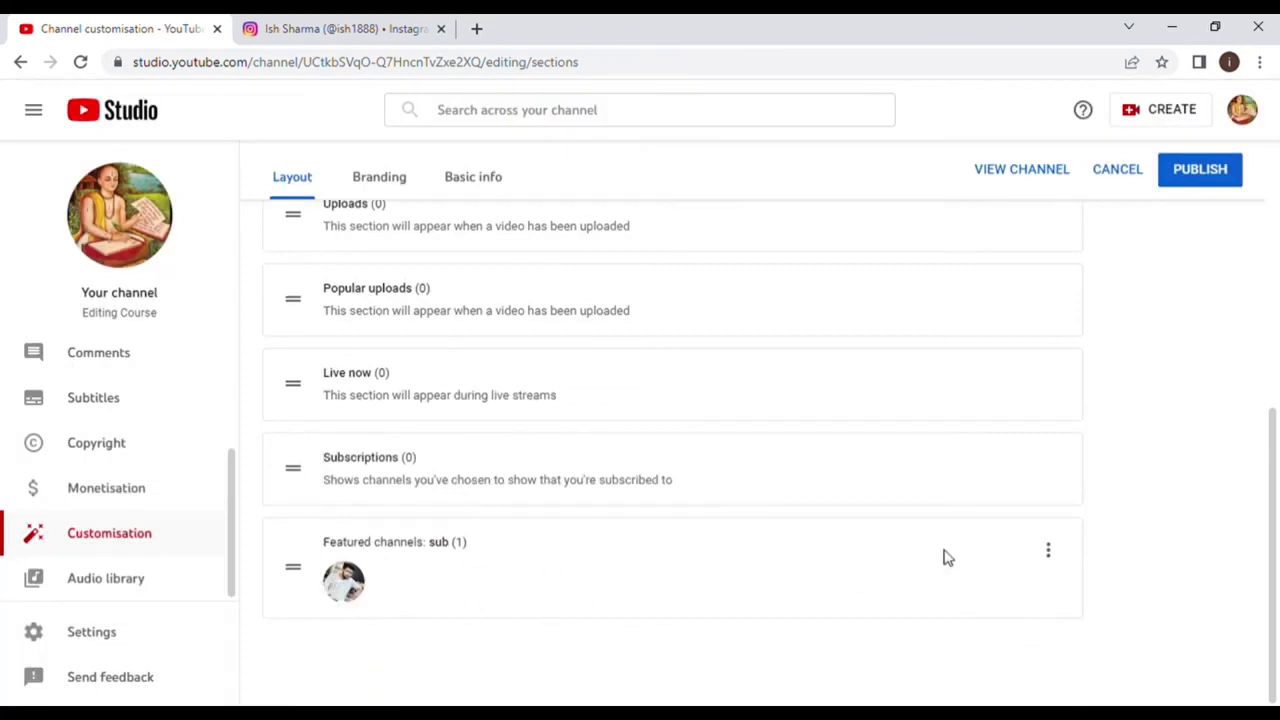
{"action": "scroll", "coordinate": [790, 468], "scroll_direction": "up", "scroll_amount": 1}
{"action": "scroll", "coordinate": [526, 623], "scroll_direction": "down", "scroll_amount": 1}
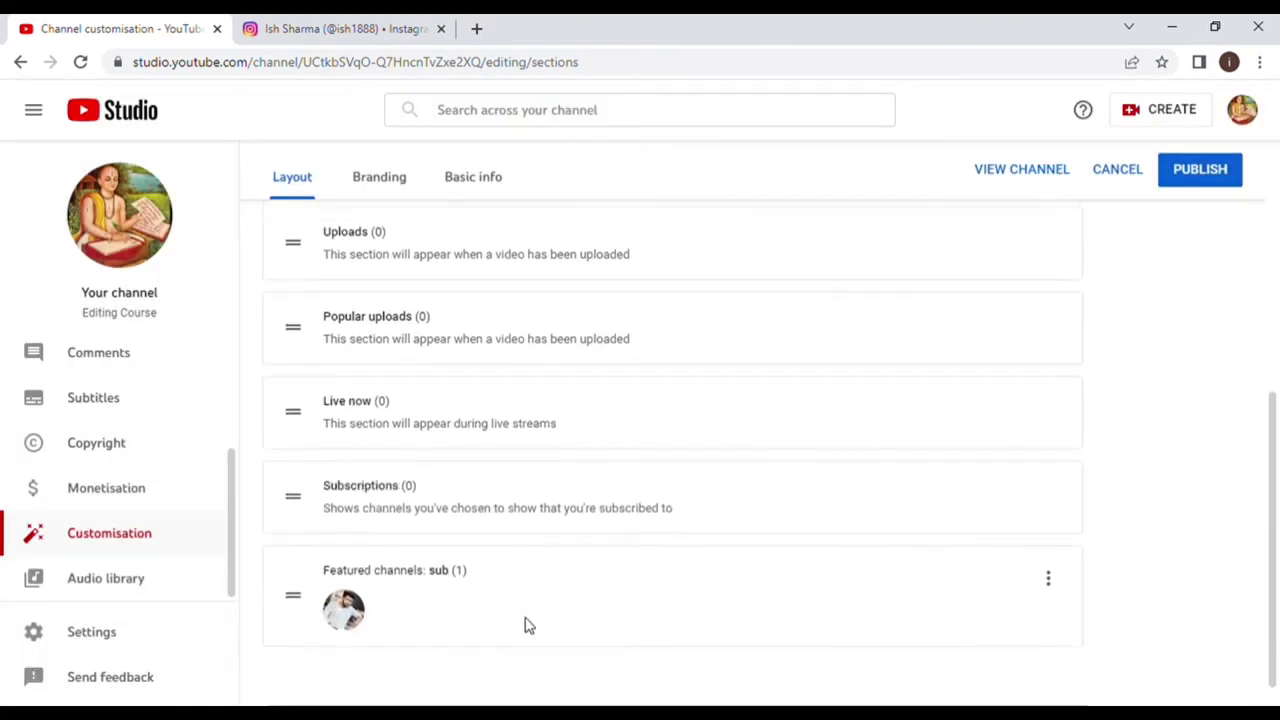
{"action": "scroll", "coordinate": [530, 500], "scroll_direction": "up", "scroll_amount": 2}
{"action": "left_click", "coordinate": [1078, 248]}
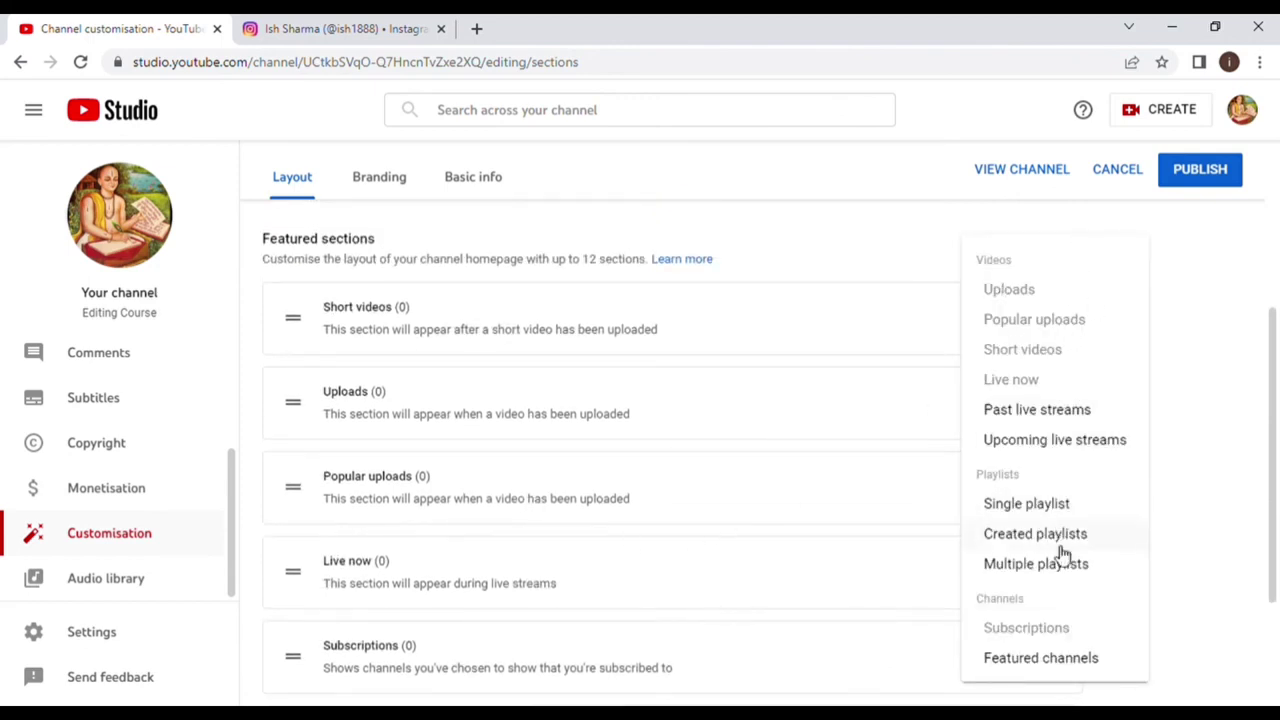
{"action": "left_click", "coordinate": [896, 398]}
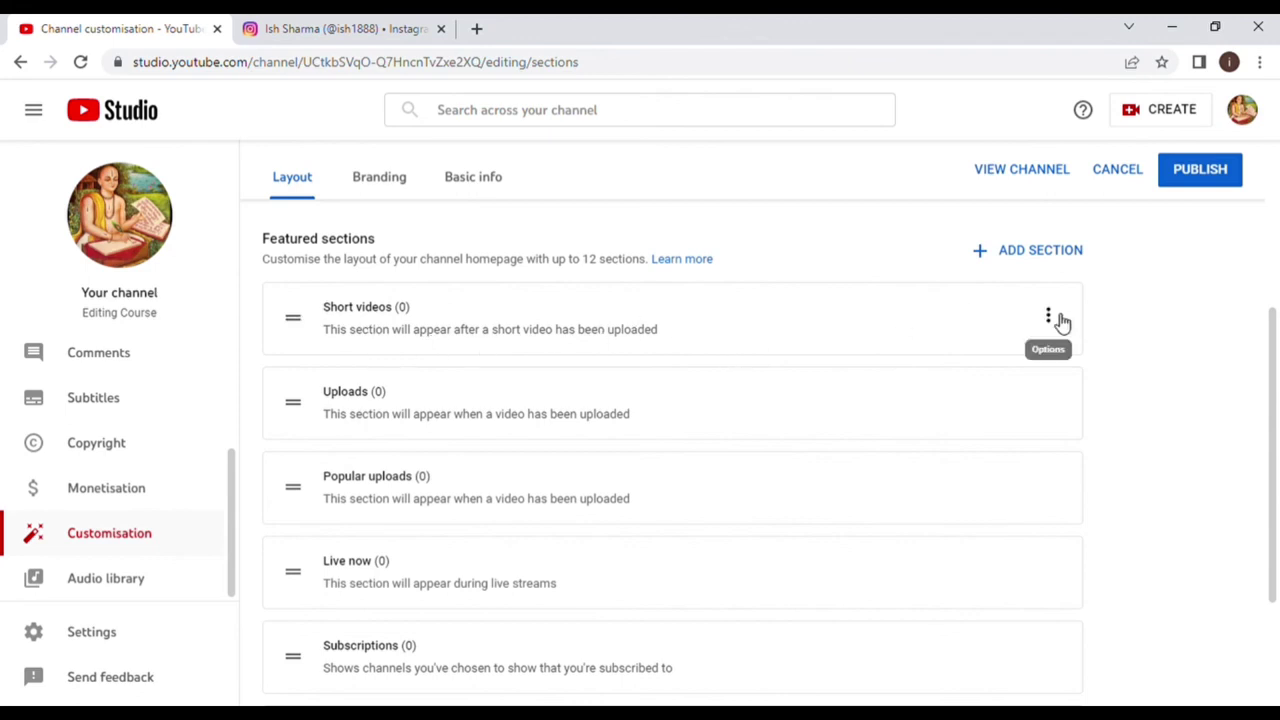
- Remove the Short videos, Uploads, Popular uploads, Live now and Subscriptions sections from the featured sections
{"action": "left_click", "coordinate": [1050, 316]}
{"action": "left_click", "coordinate": [1117, 340]}
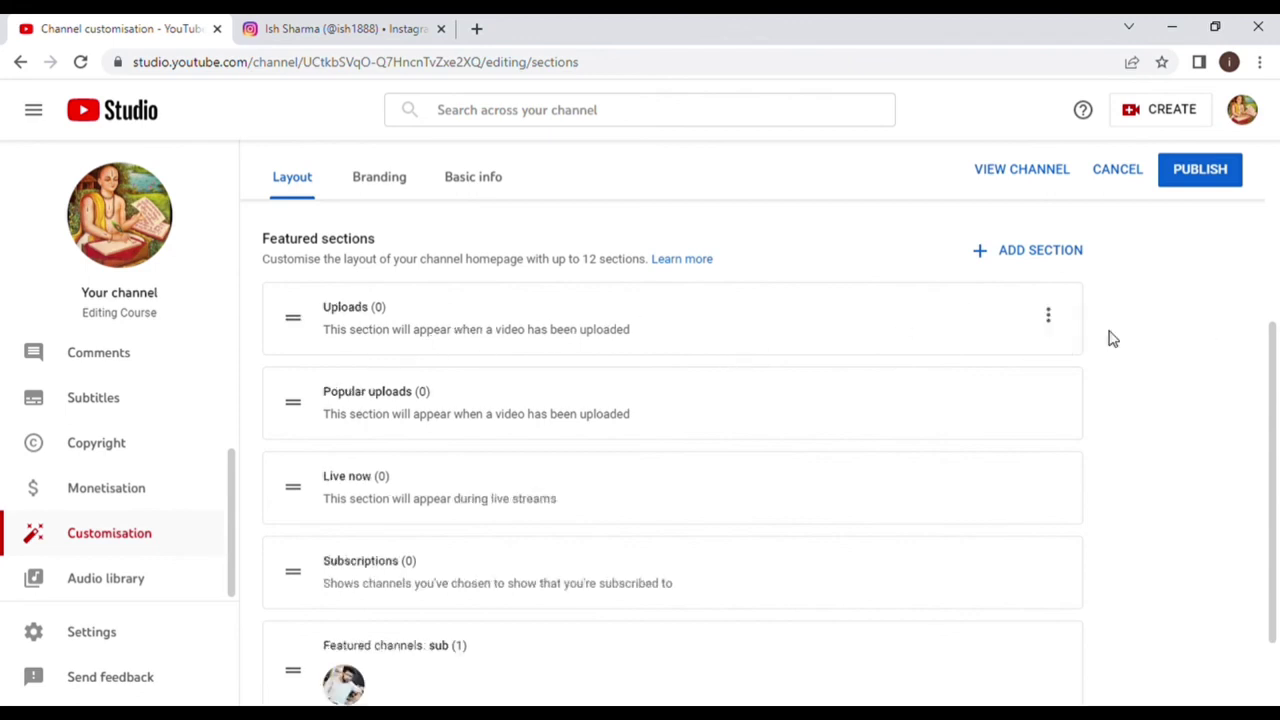
{"action": "left_click", "coordinate": [1050, 318]}
{"action": "left_click", "coordinate": [1058, 330]}
{"action": "left_click", "coordinate": [1050, 320]}
{"action": "left_click", "coordinate": [1066, 338]}
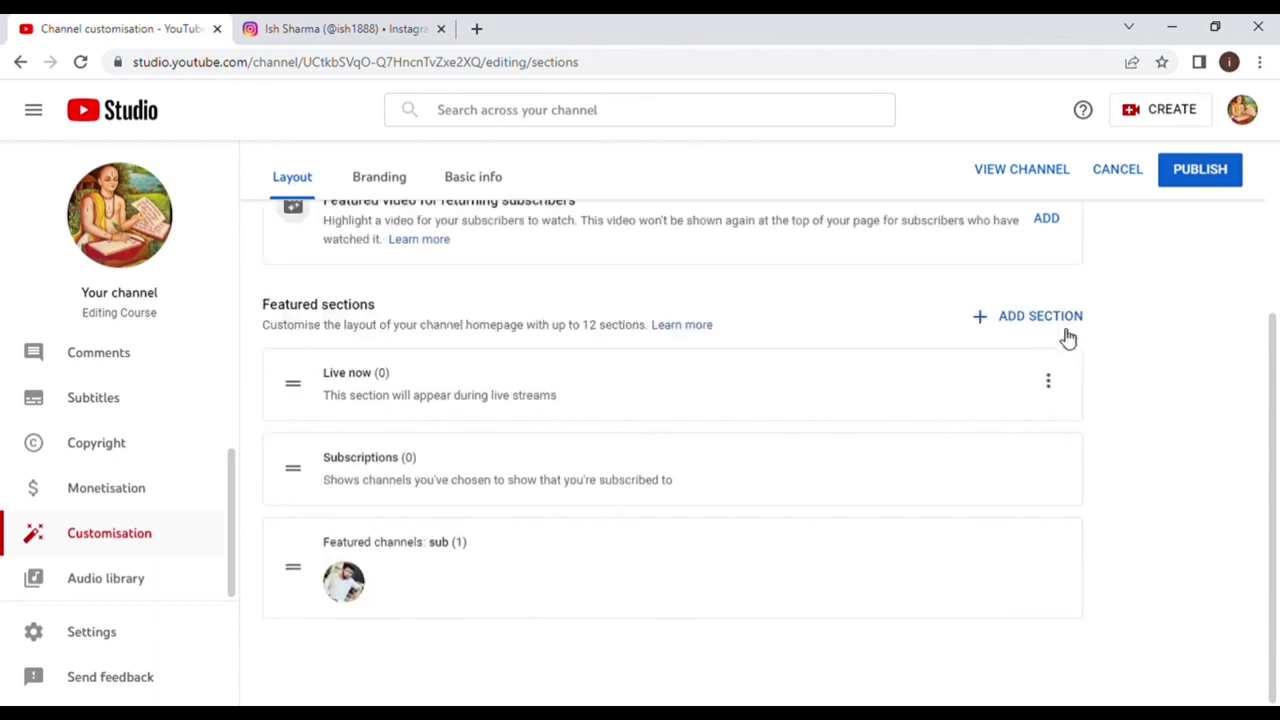
{"action": "left_click", "coordinate": [1048, 378]}
{"action": "left_click", "coordinate": [1068, 396]}
{"action": "left_click", "coordinate": [1050, 465]}
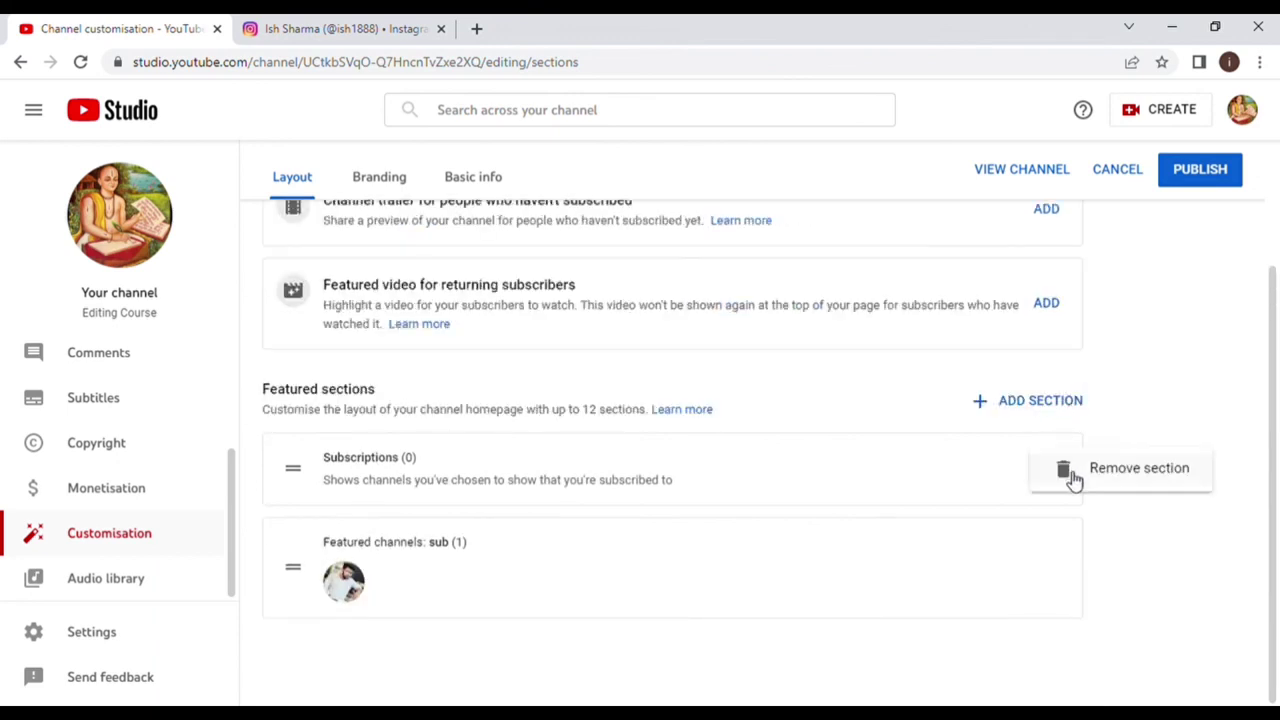
{"action": "left_click", "coordinate": [1090, 485]}
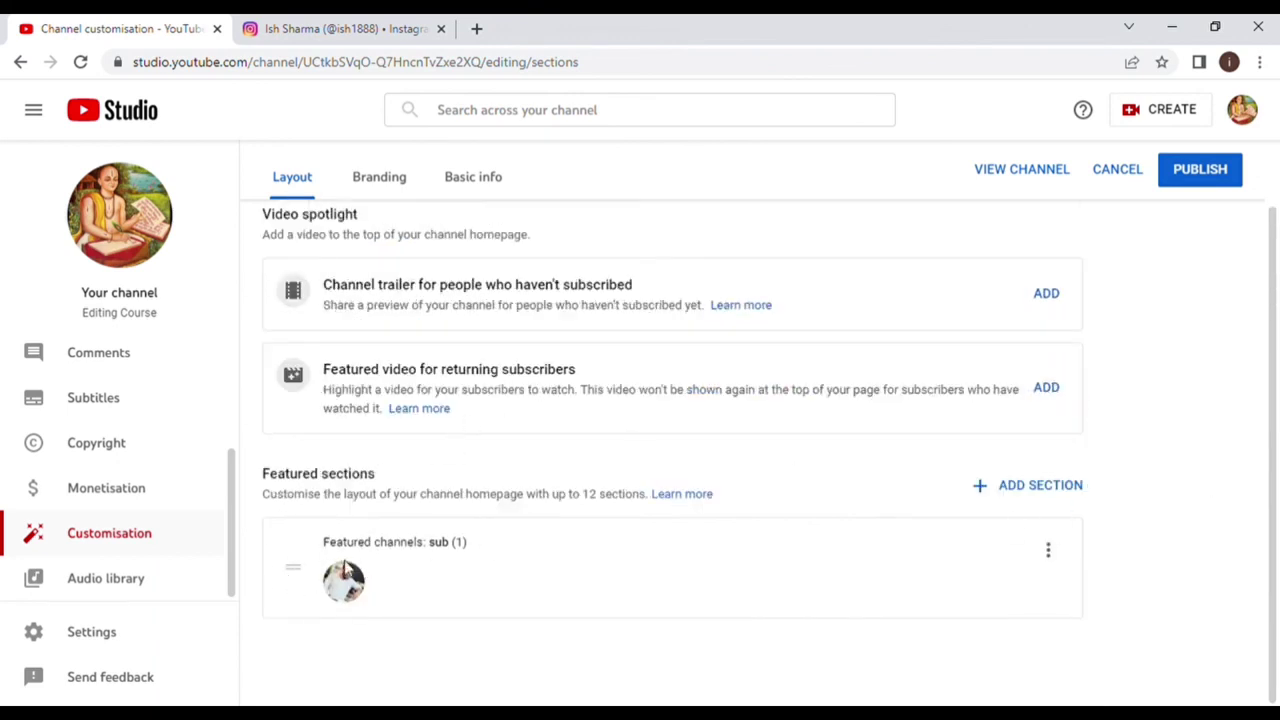